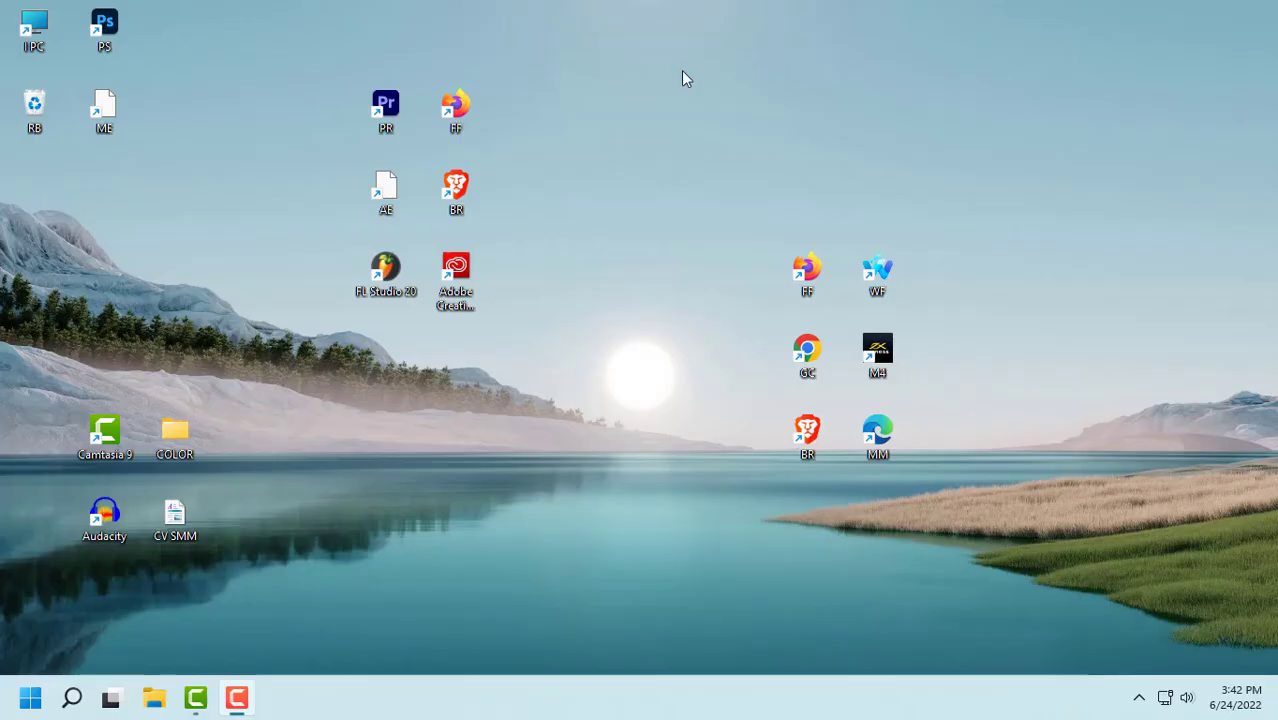
Open the This PC window to view its current colour appearance, and close it.
double_click(32, 27)
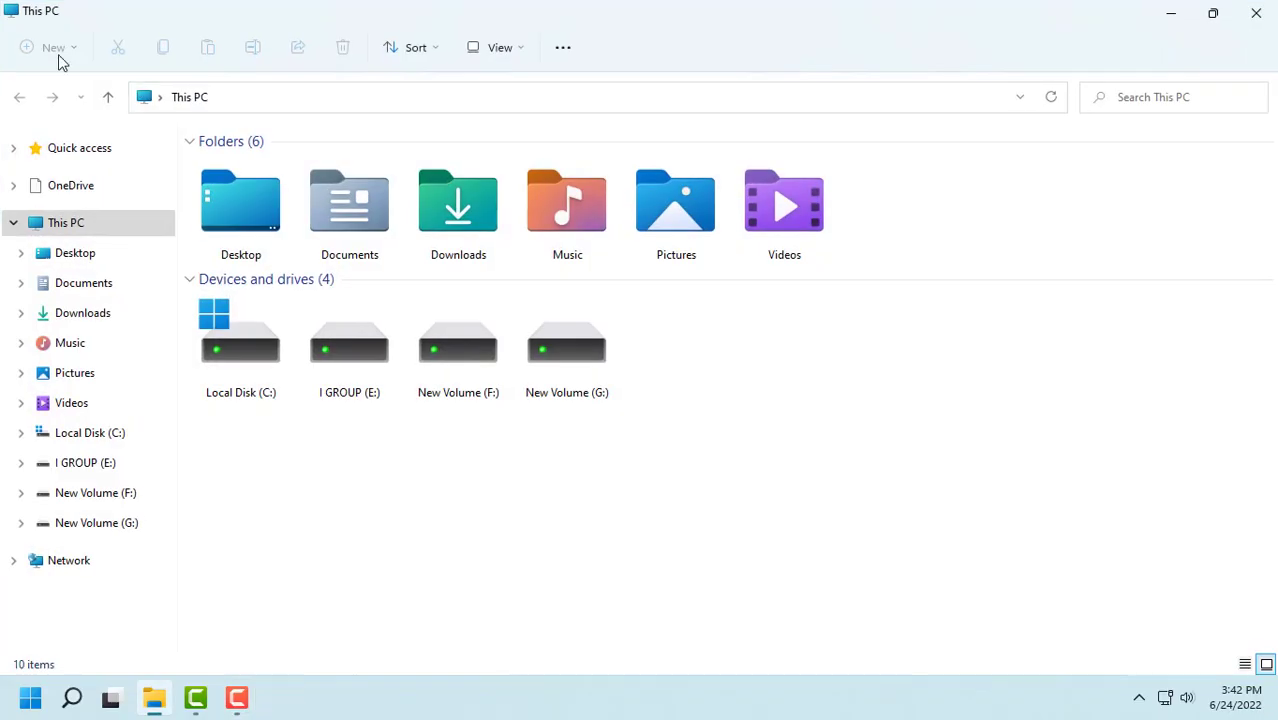
click(1257, 16)
Set the Windows colour mode to Dark in the personalization settings, and check the look in the This PC window.
right_click(922, 125)
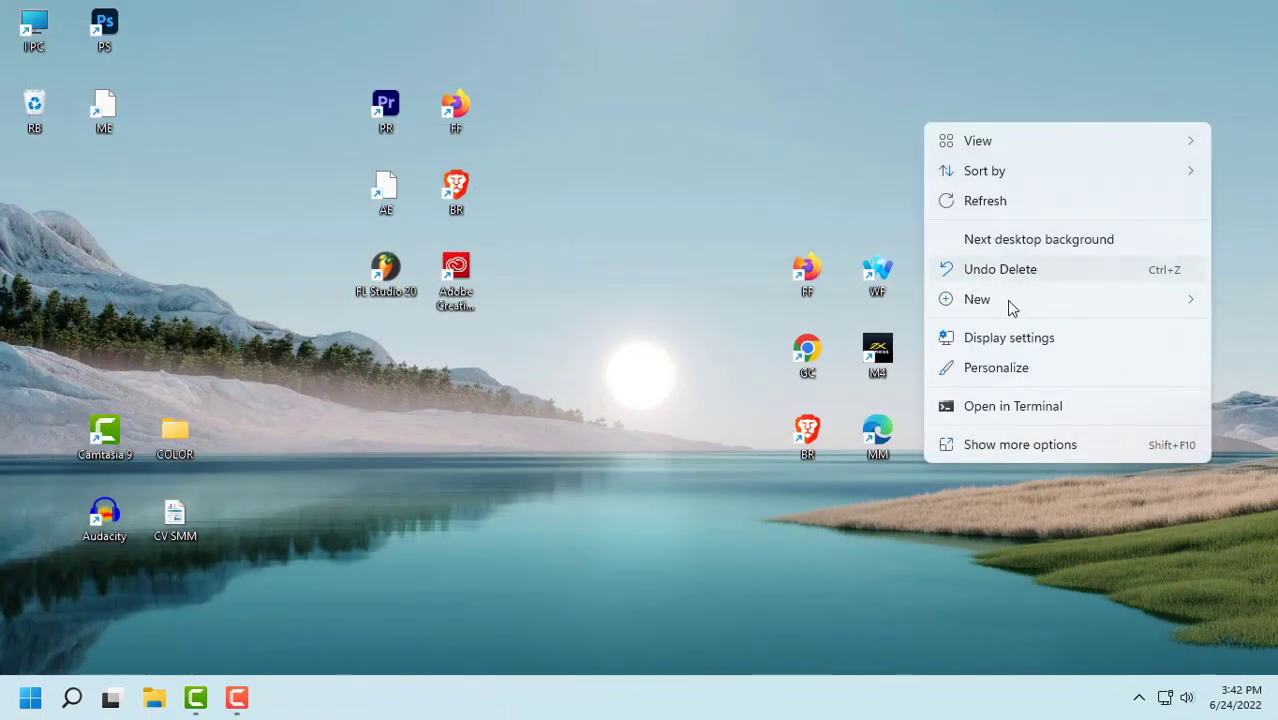
click(990, 367)
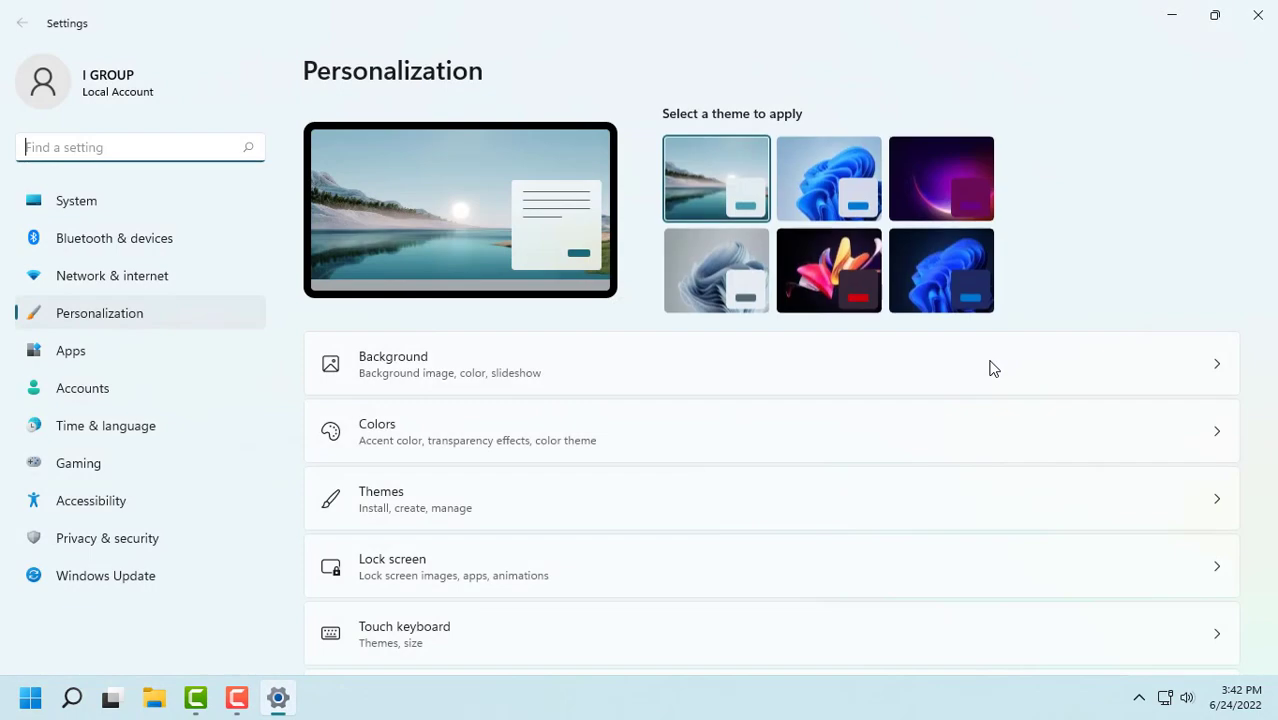
click(621, 432)
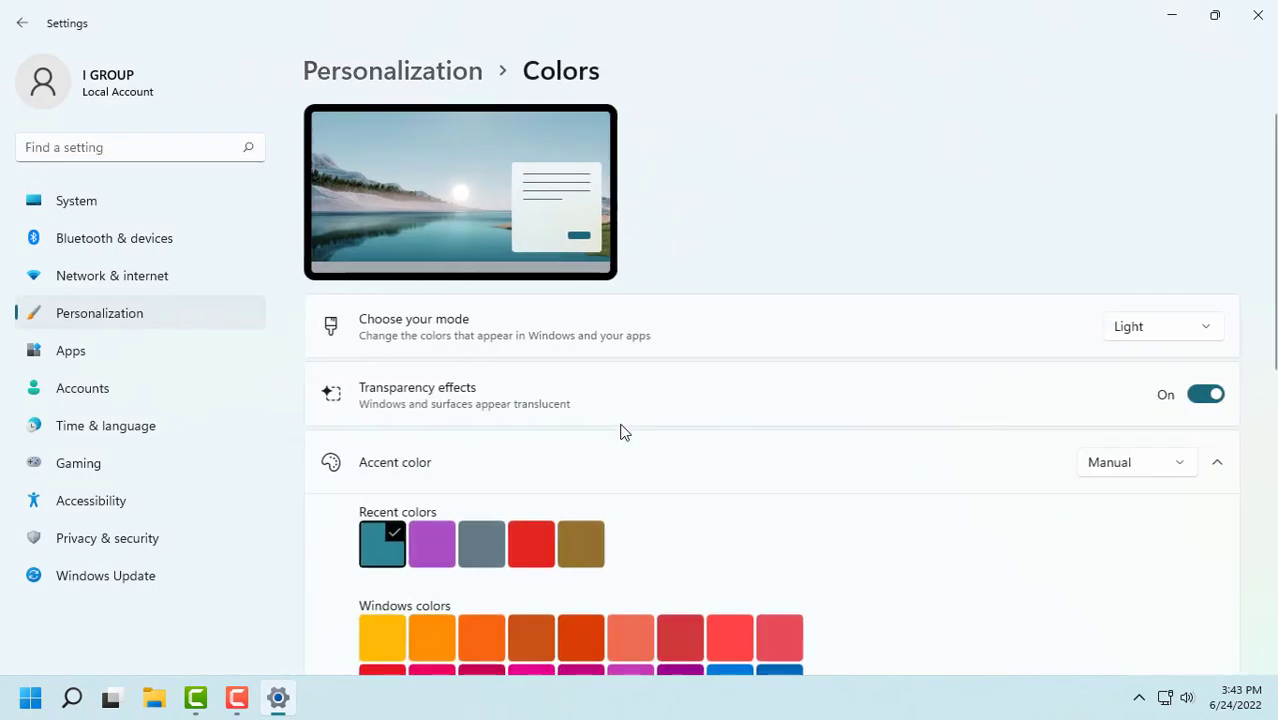
click(1126, 334)
click(1130, 363)
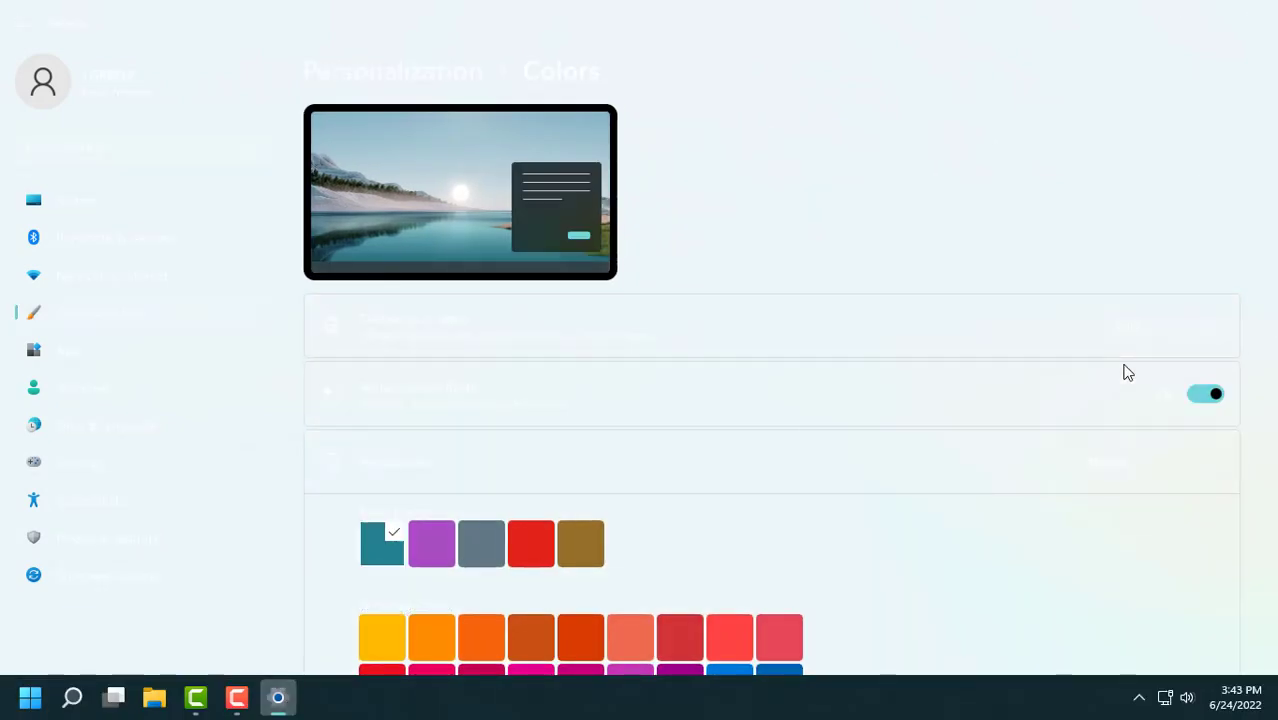
click(1257, 14)
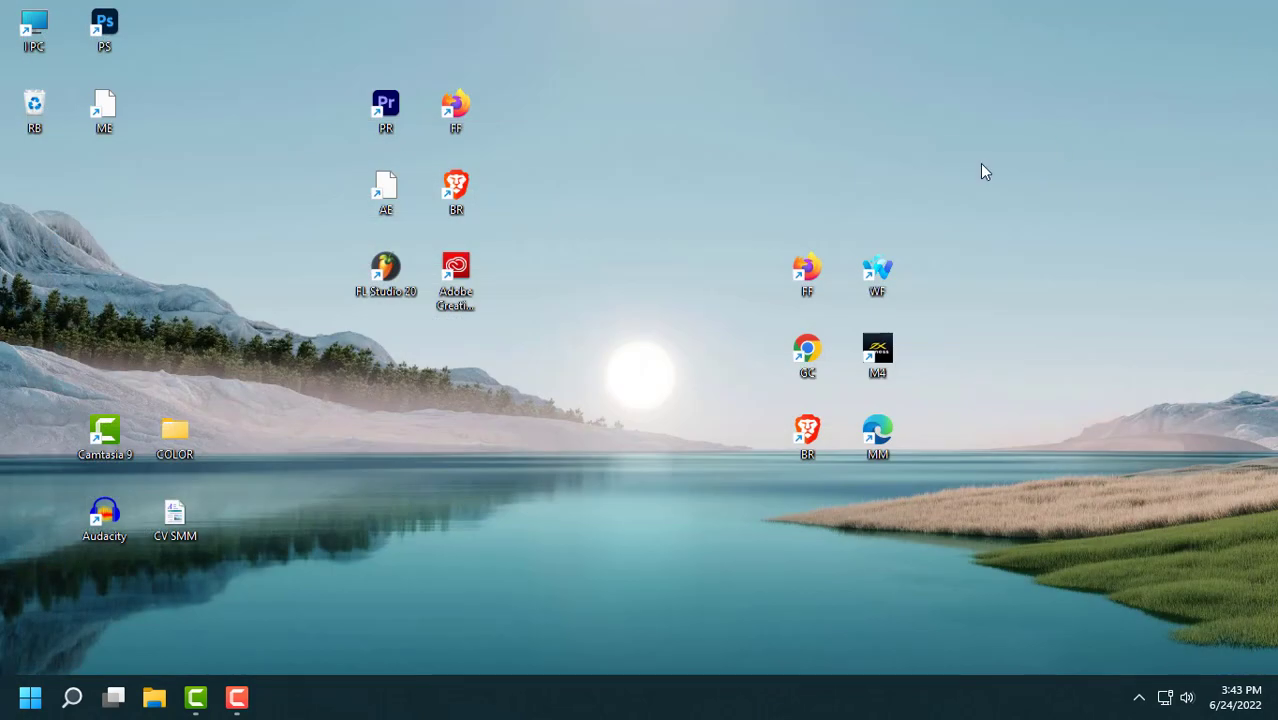
double_click(34, 30)
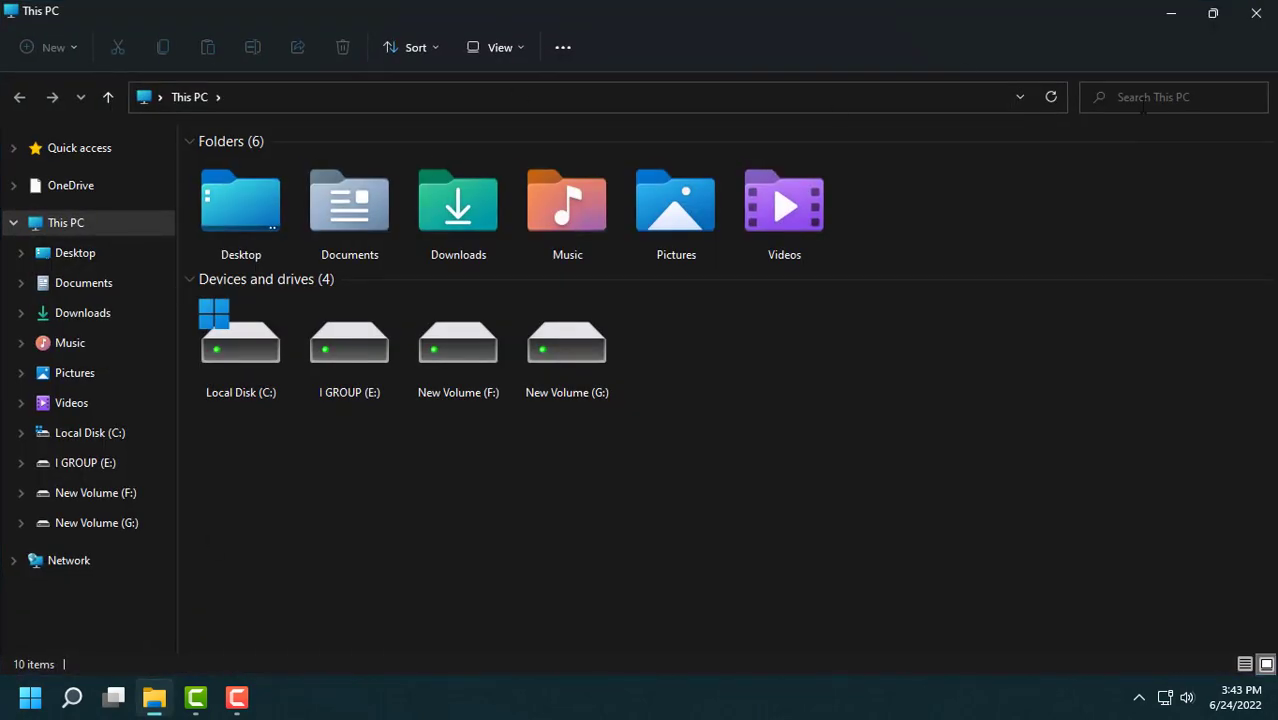
click(1257, 14)
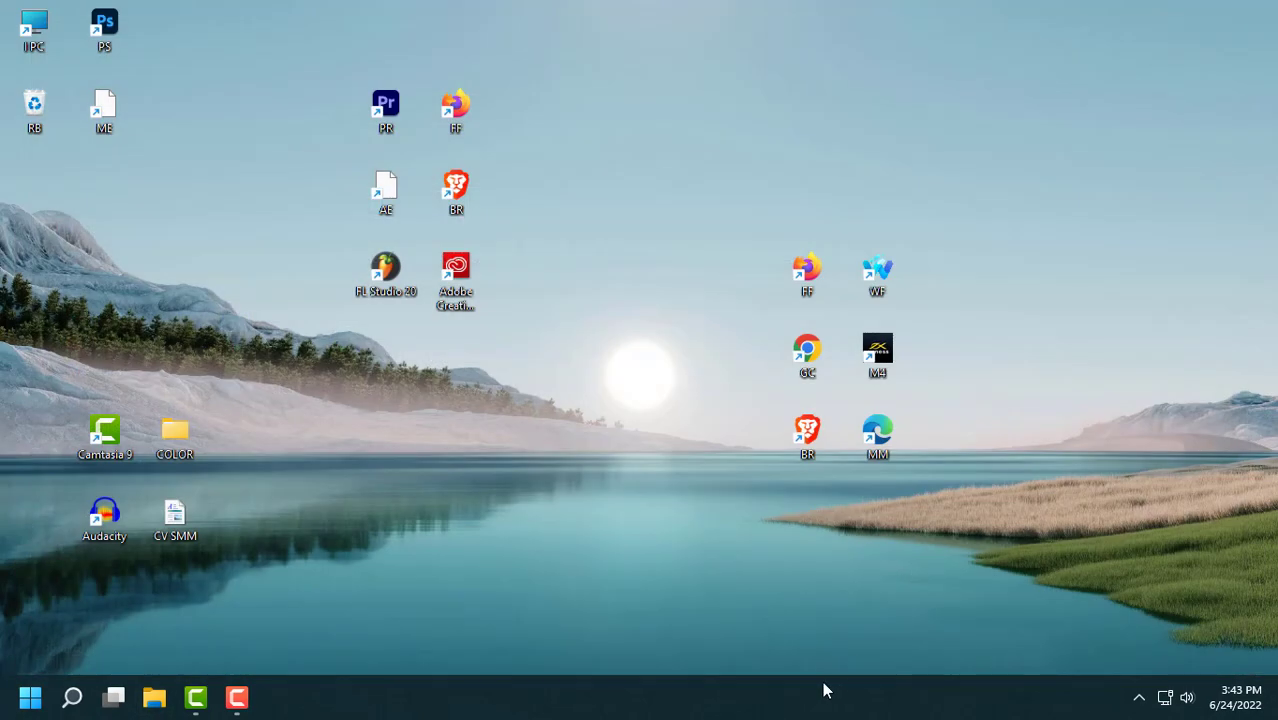
Set the taskbar alignment to Center in the taskbar settings, and refresh the desktop.
right_click(824, 690)
click(889, 655)
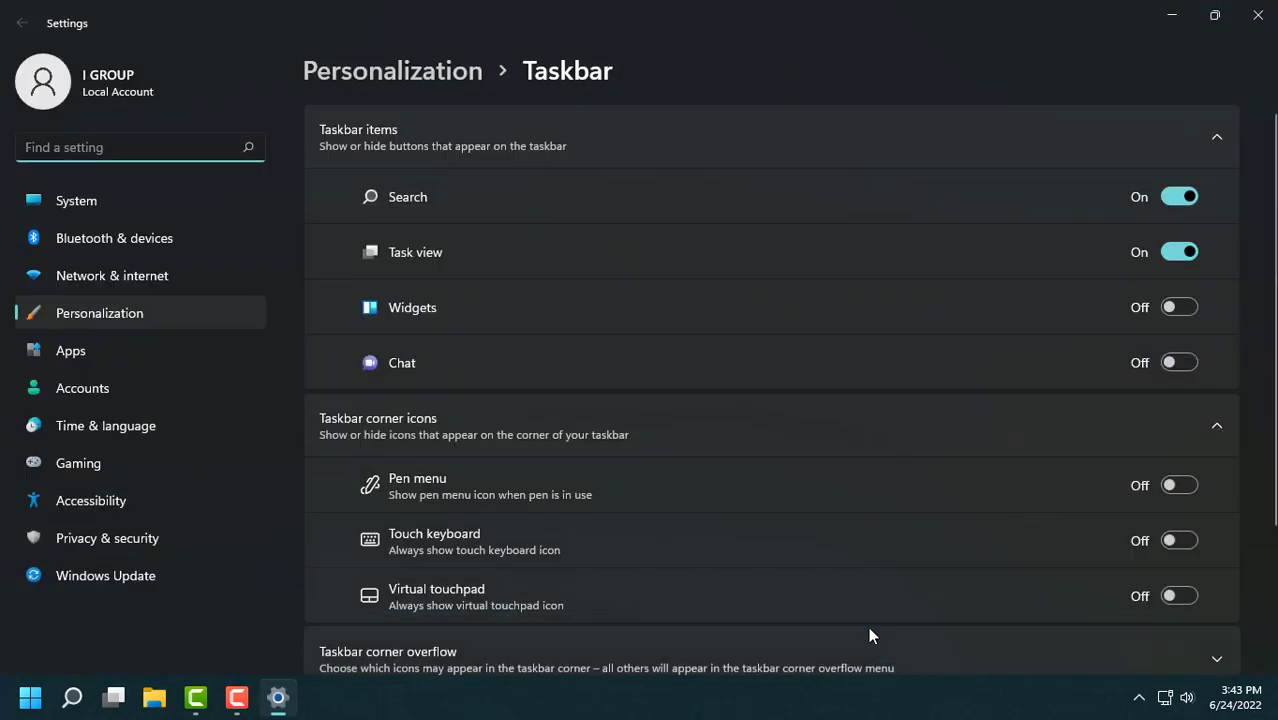
scroll(865, 610, down, 2)
click(1027, 565)
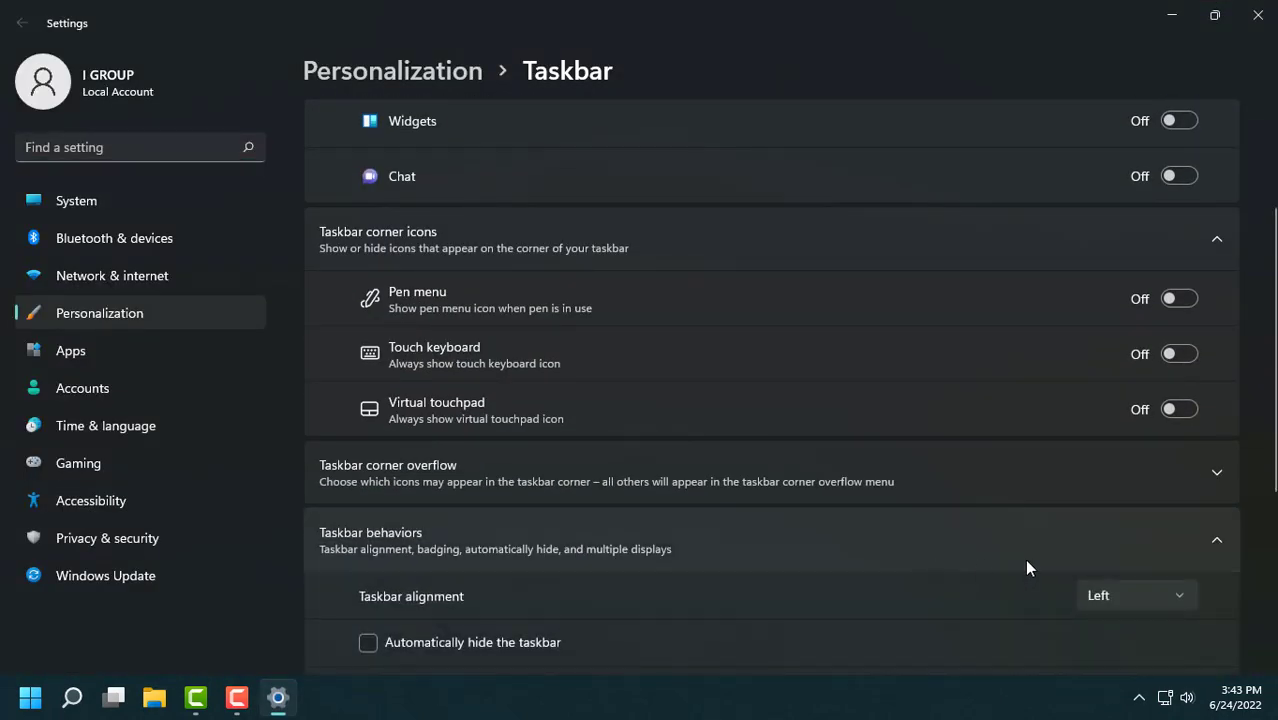
scroll(1123, 558, up, 1)
scroll(1086, 565, down, 3)
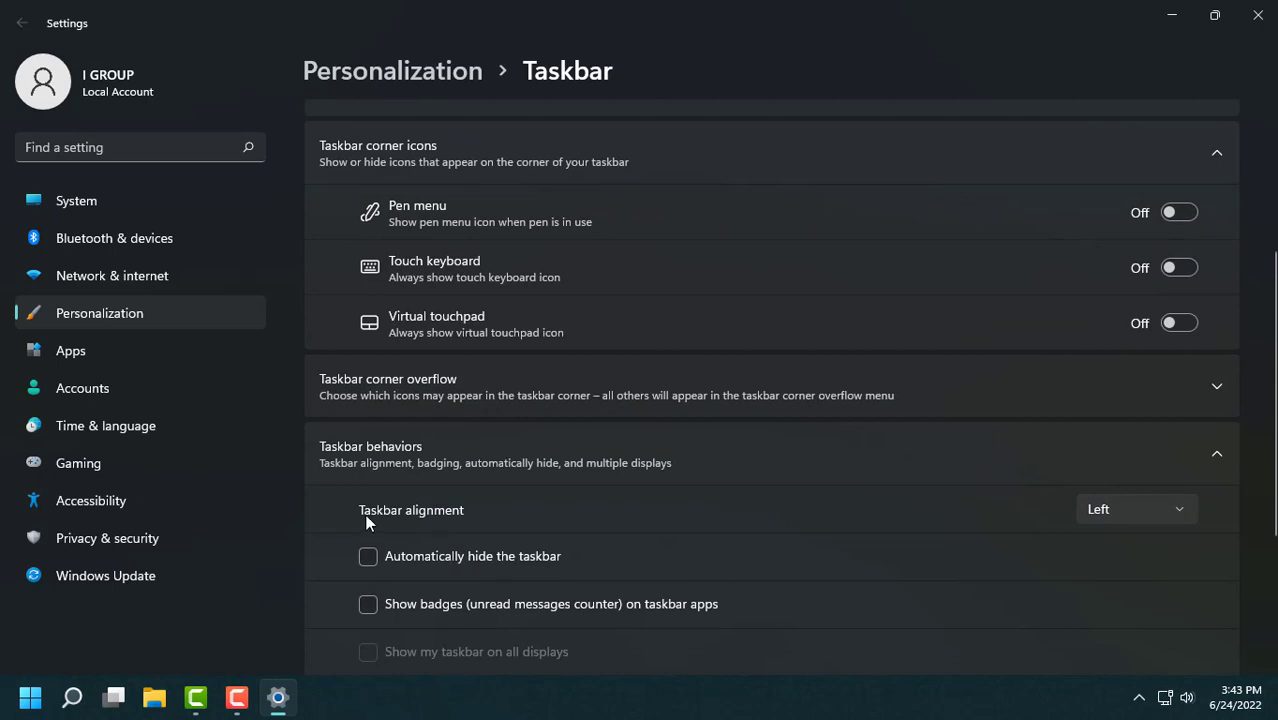
click(1131, 511)
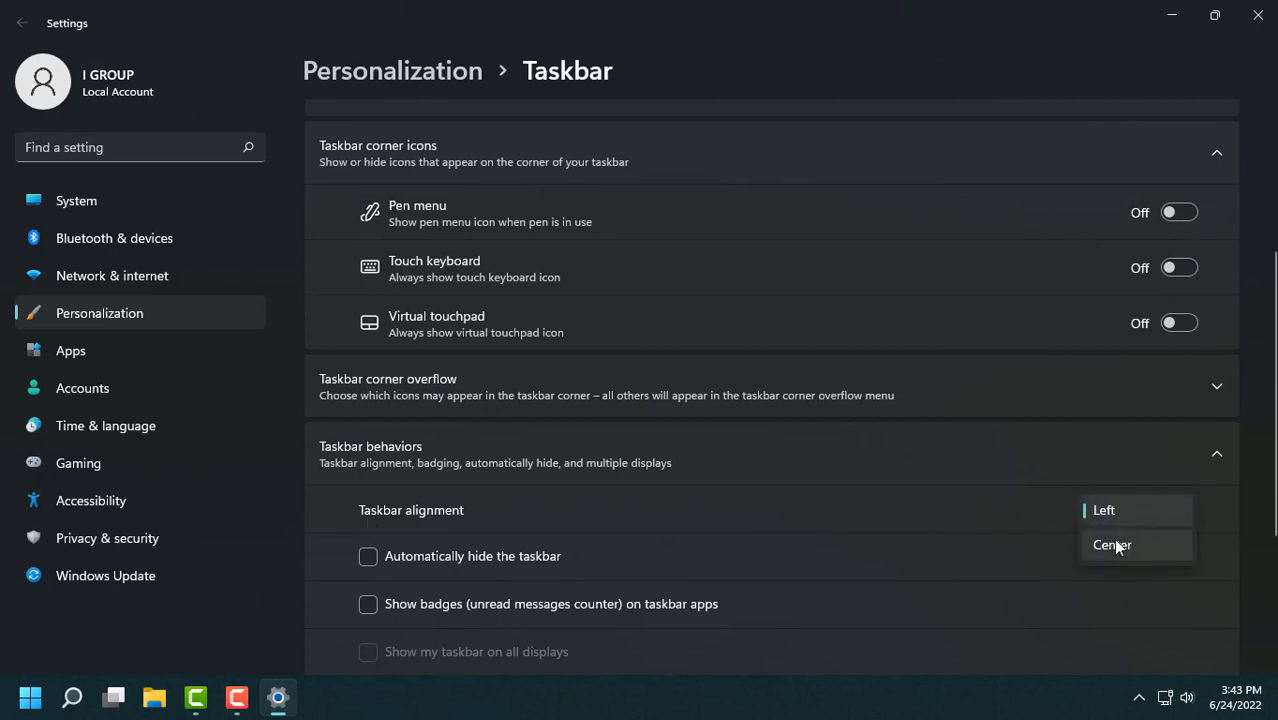
click(1153, 556)
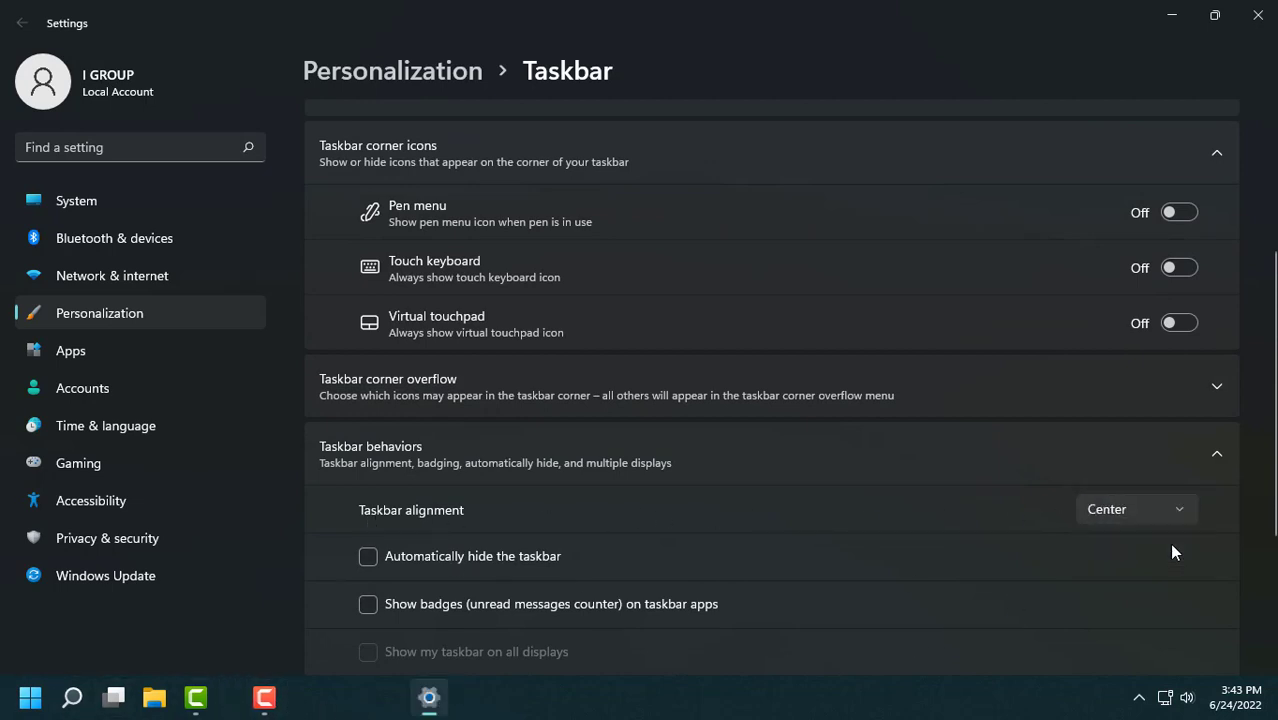
click(1254, 17)
right_click(954, 104)
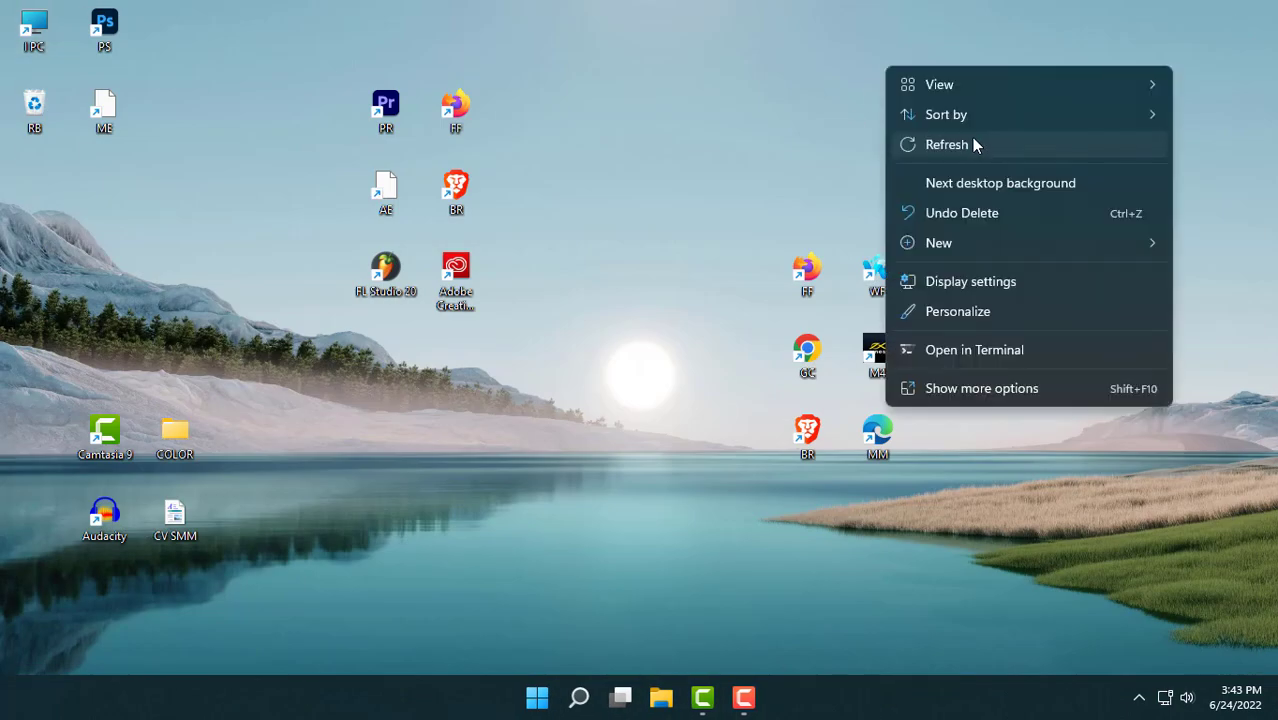
click(971, 137)
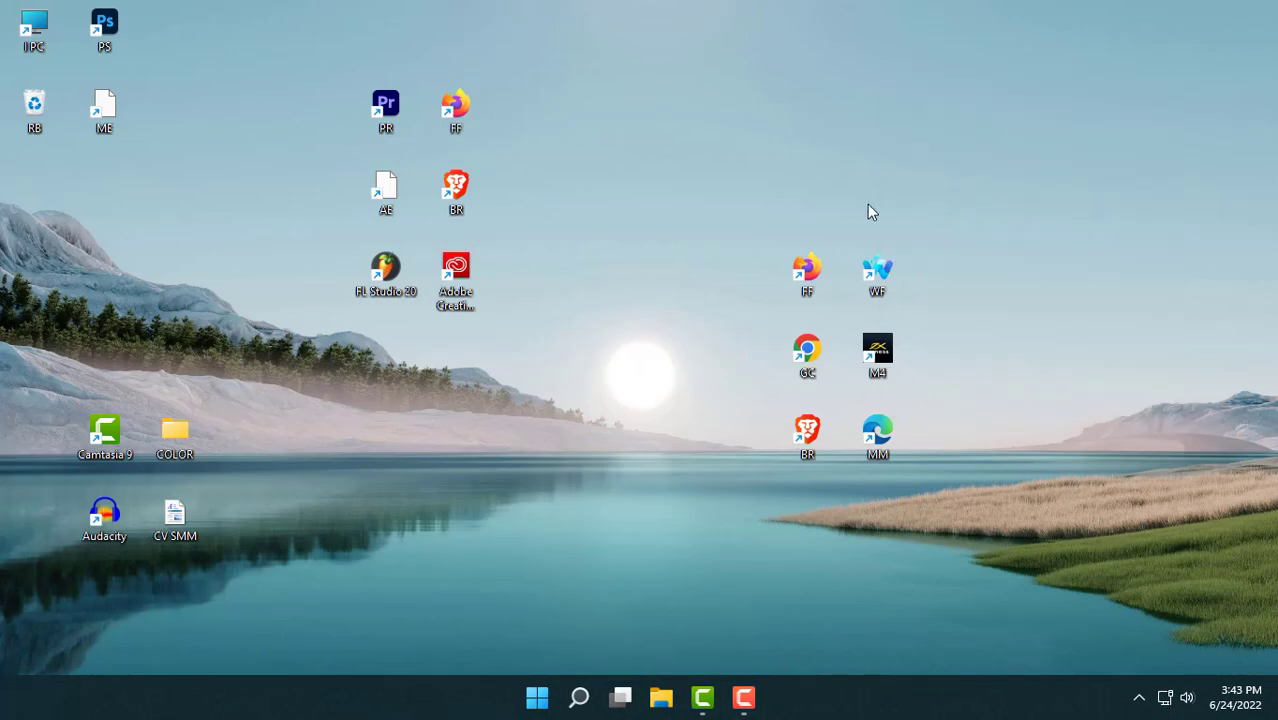
Switch to the Microsoft Store, search for "live" and open the Lively Wallpaper app page.
click(574, 700)
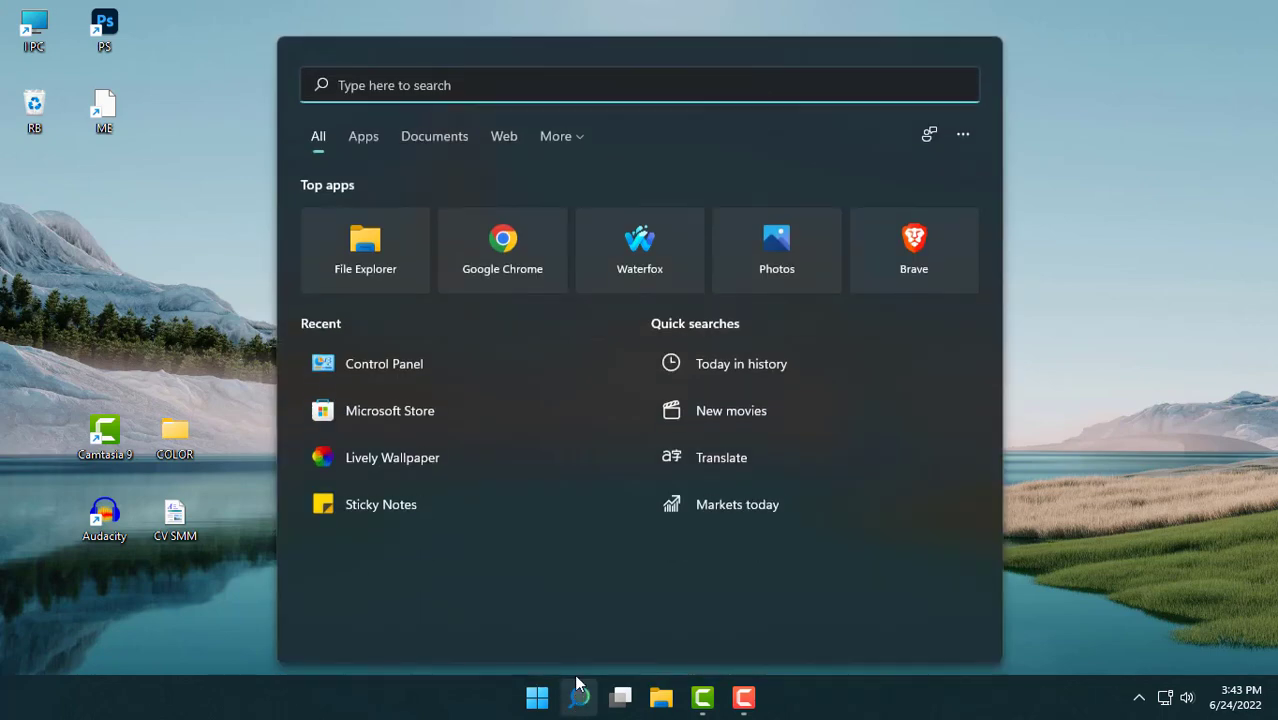
click(385, 416)
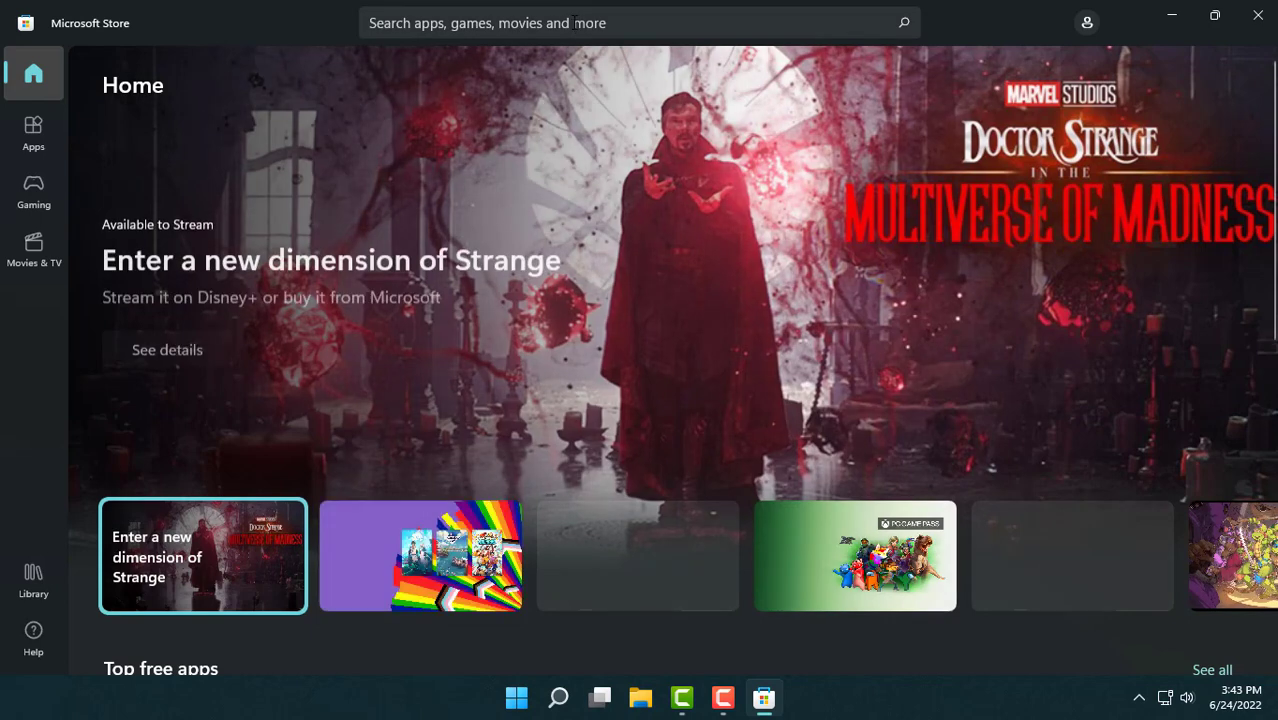
click(576, 20)
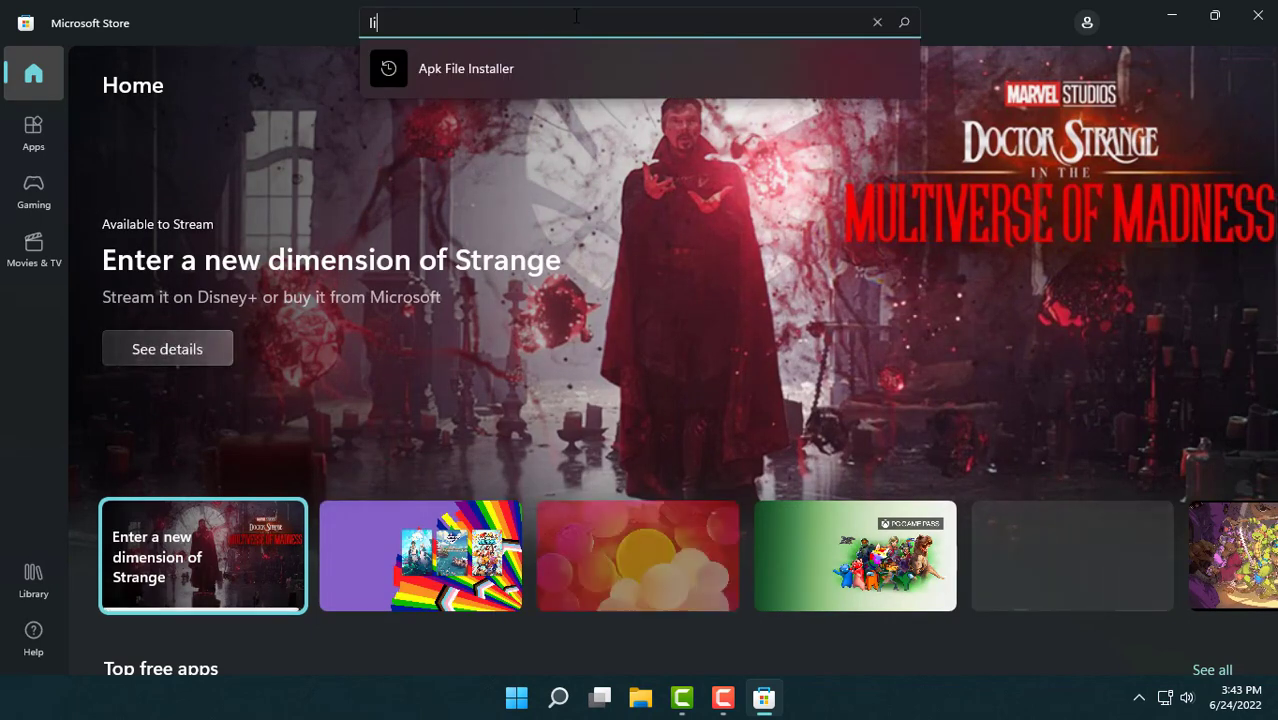
text(live)
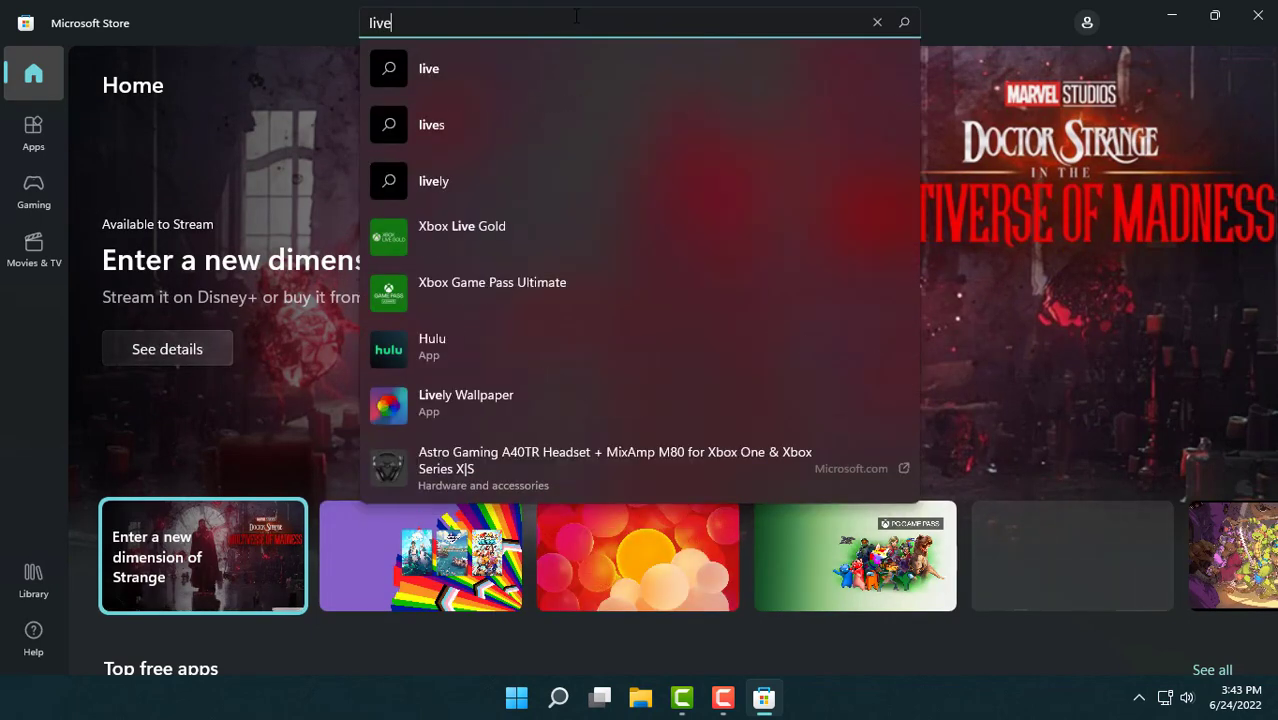
click(480, 431)
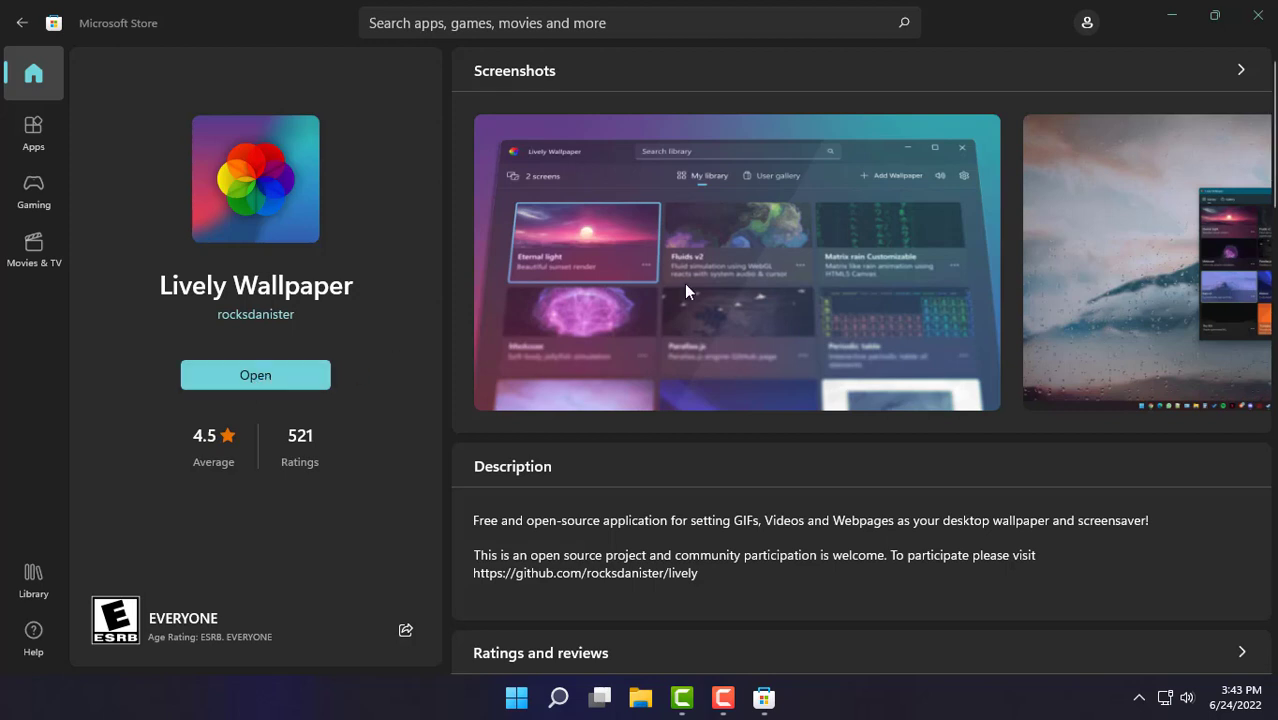
click(301, 373)
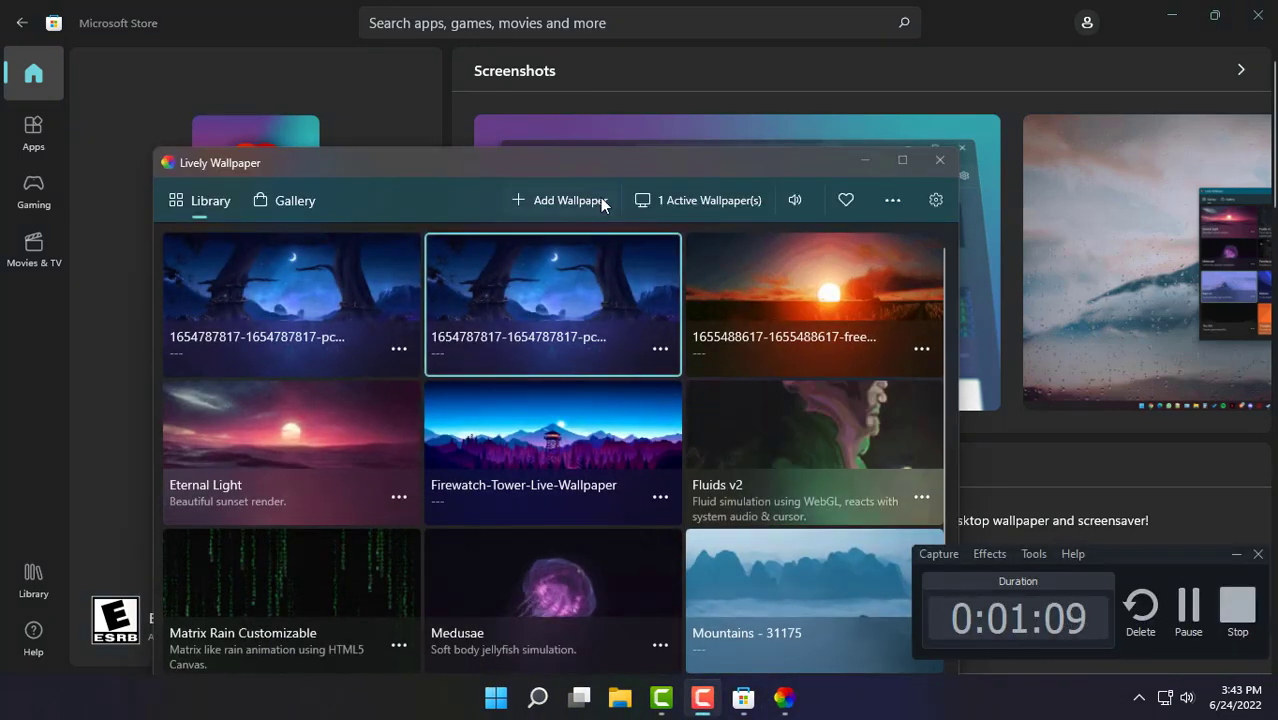
drag(631, 163, 705, 56)
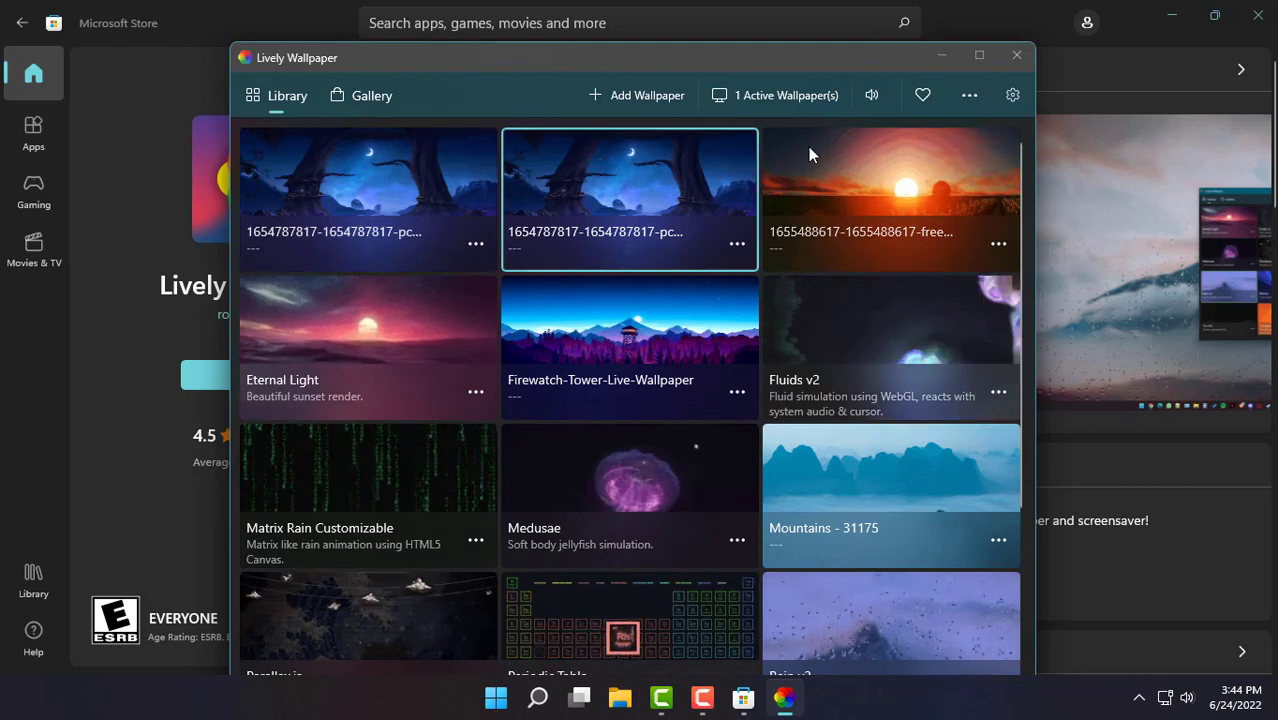
click(662, 98)
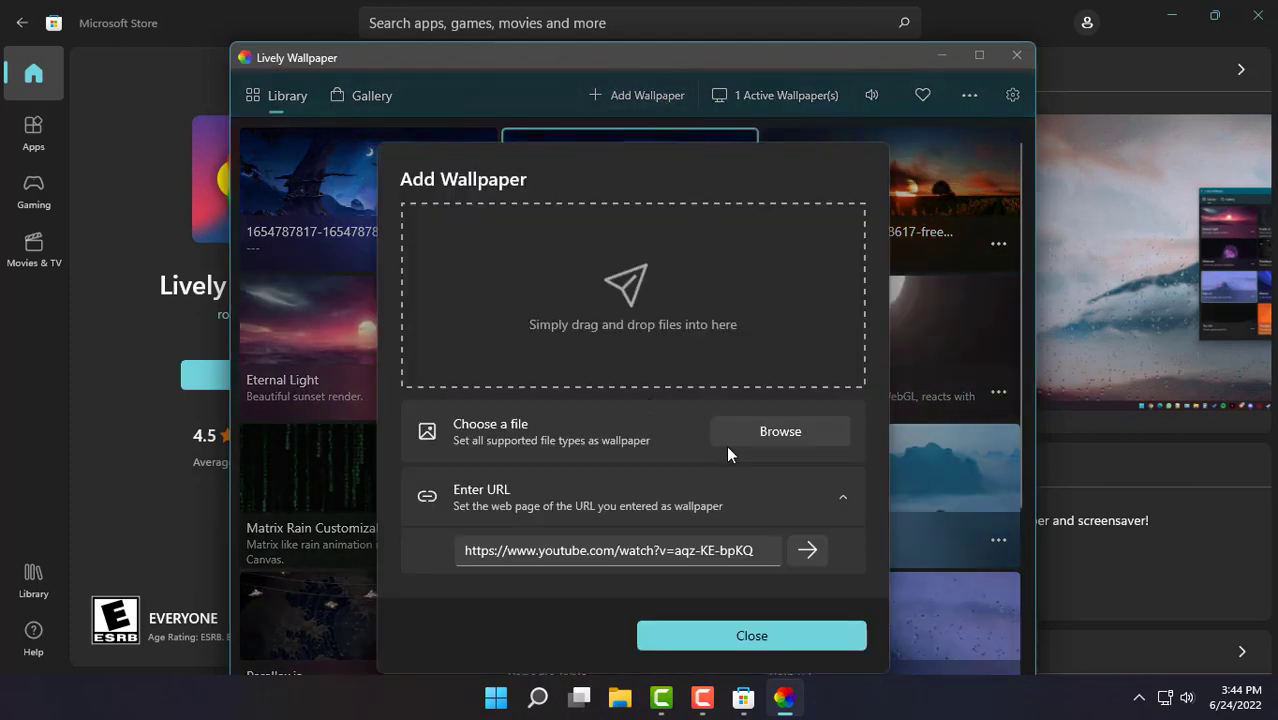
click(781, 435)
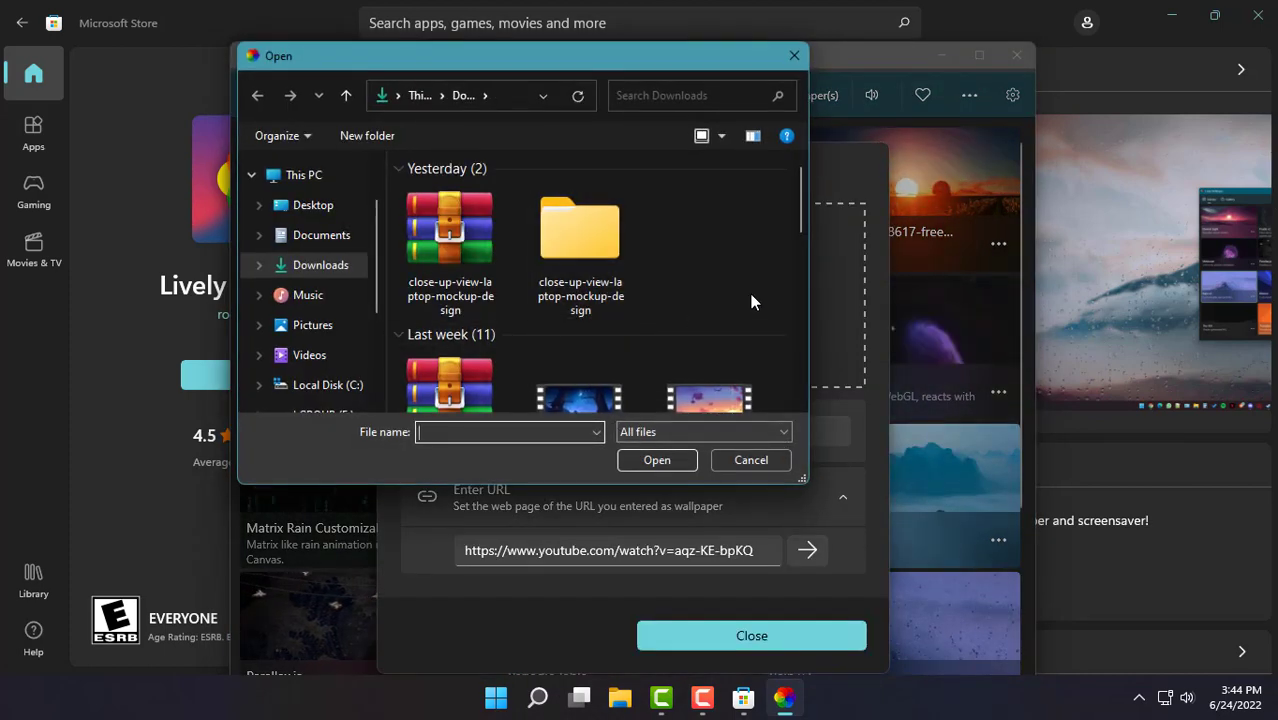
drag(799, 215, 793, 260)
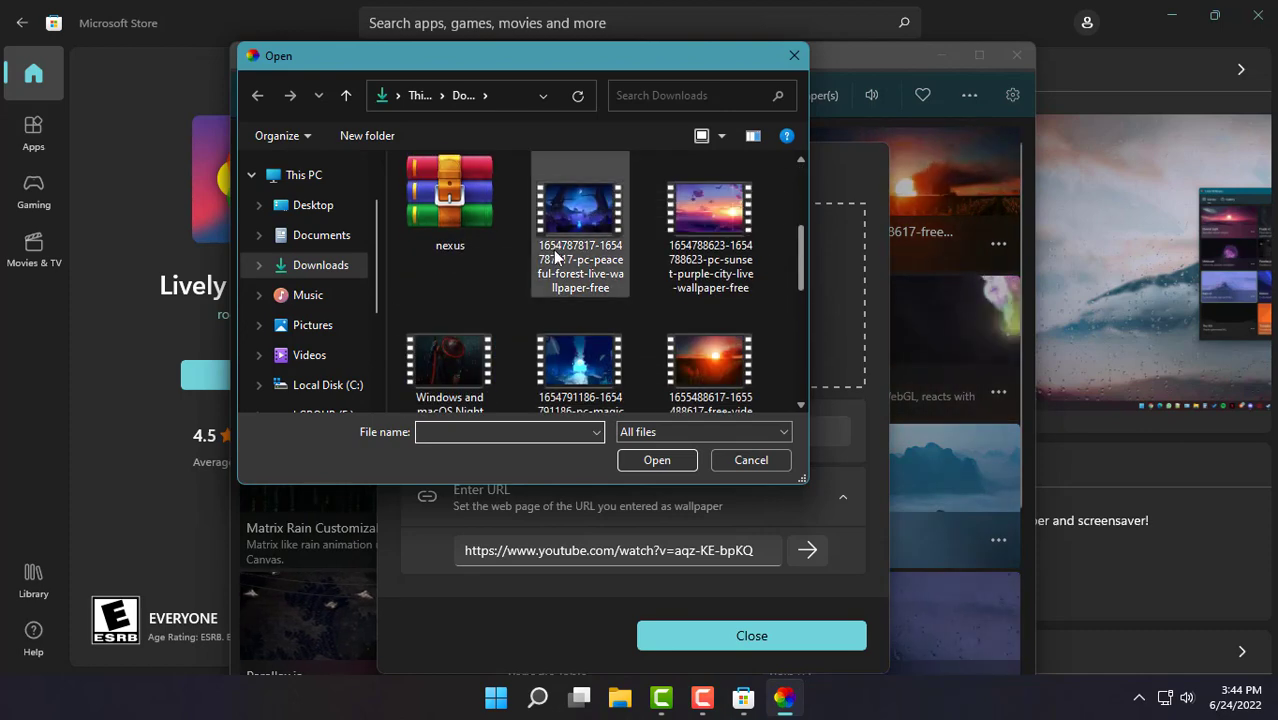
double_click(588, 224)
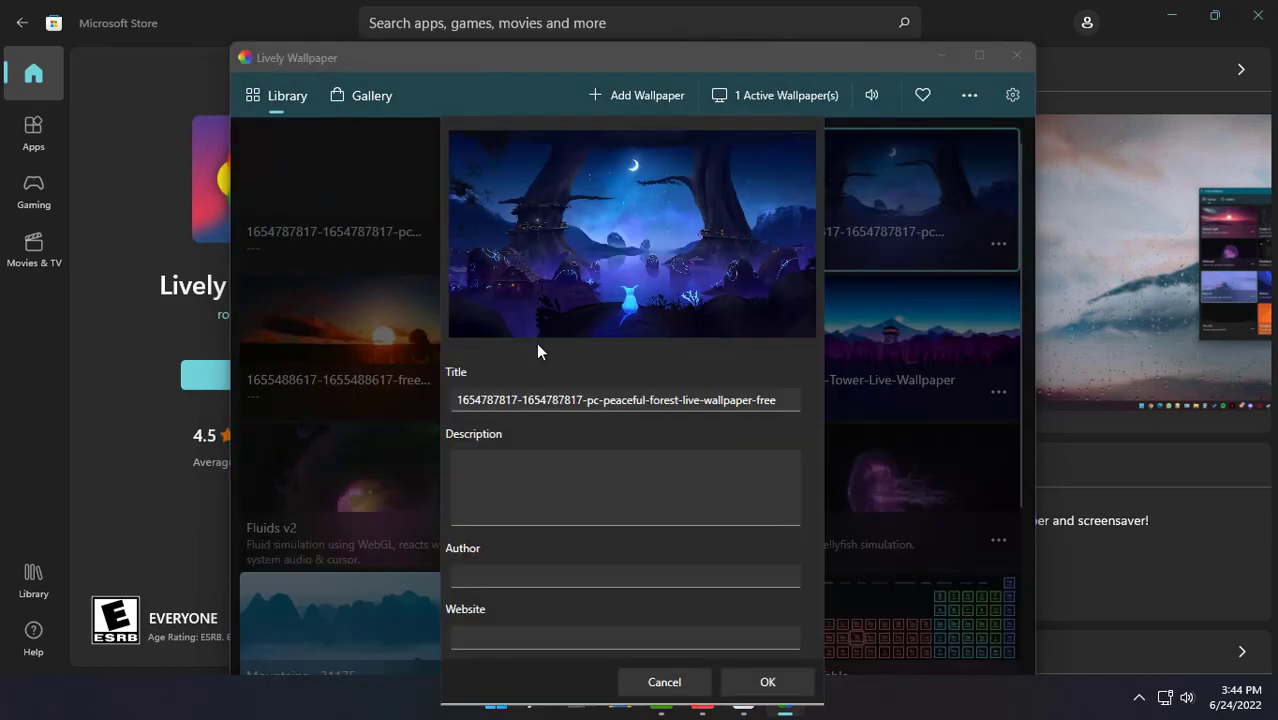
Title the added wallpaper "Your Wallpaper Name" and confirm its details.
double_click(562, 399)
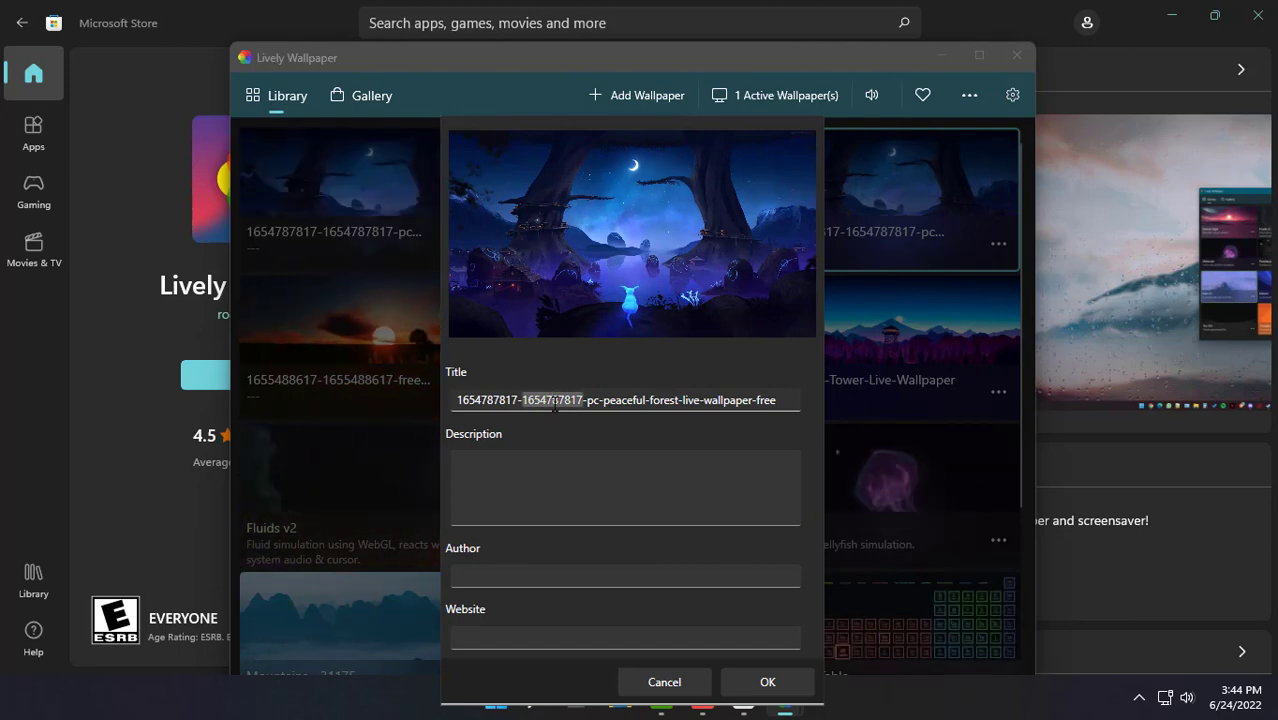
key(ctrl+a)
key(BackSpace)
text(Y)
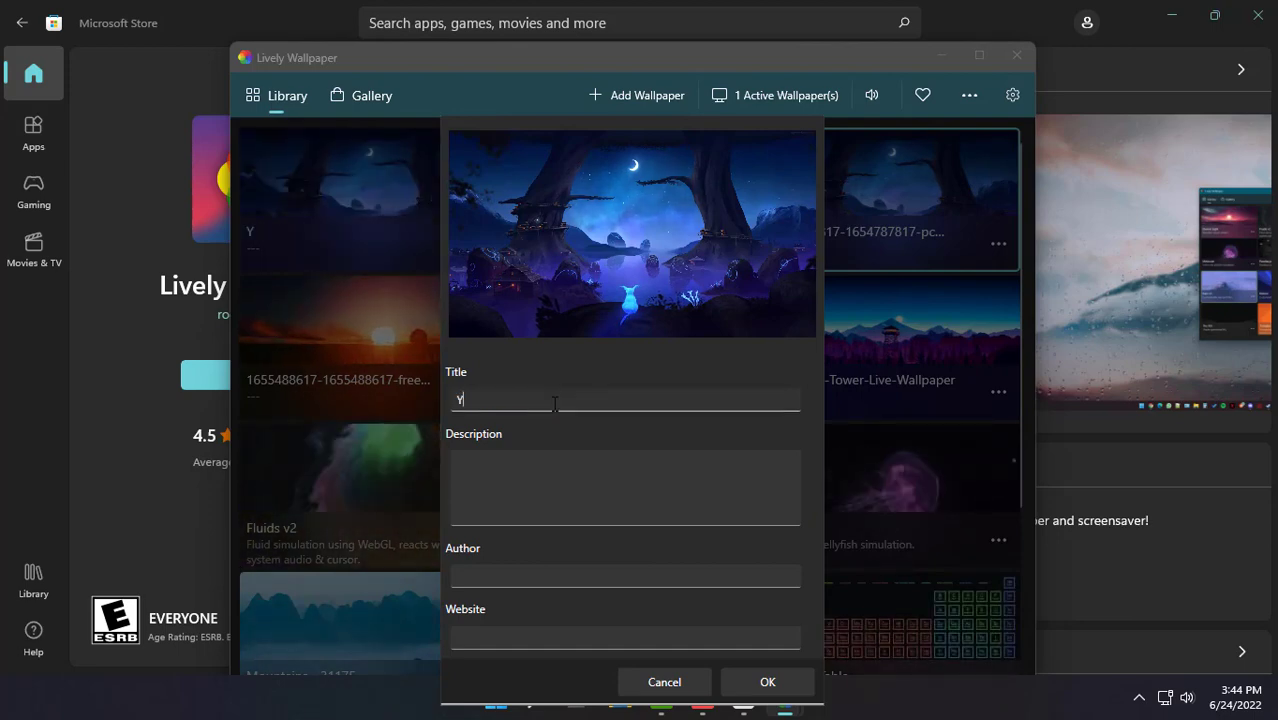
text(our )
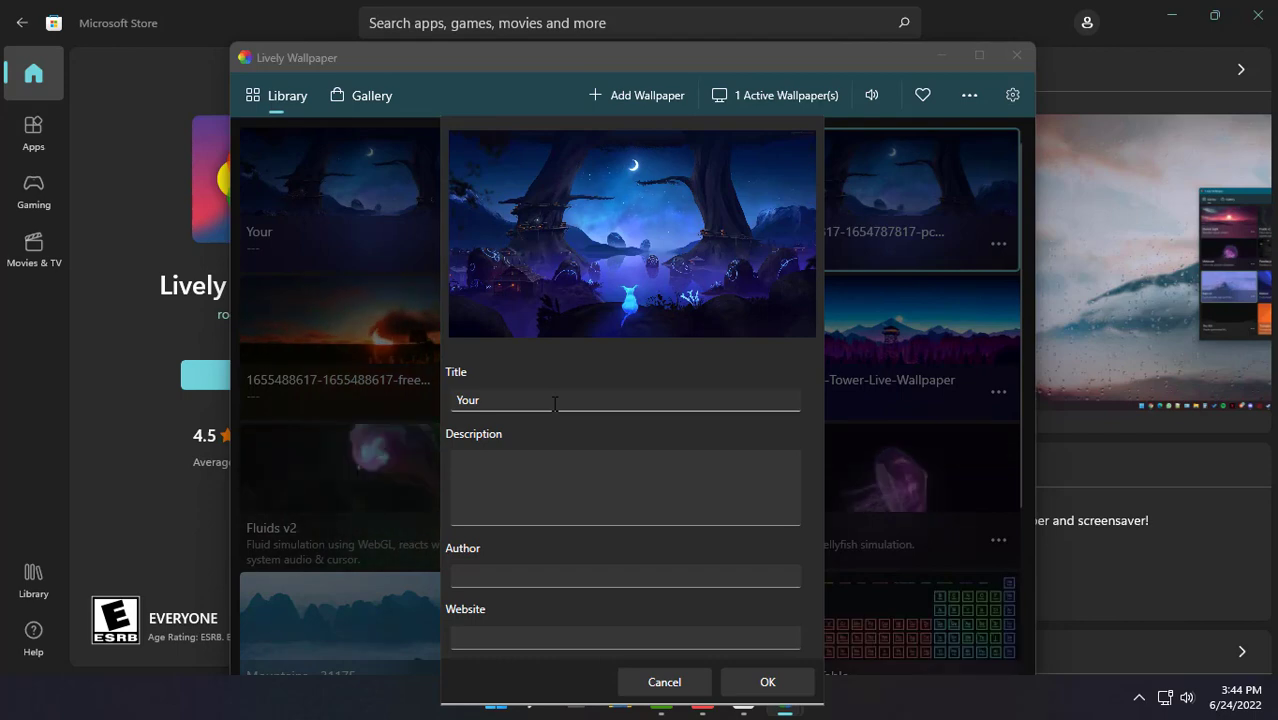
text(Wallpa)
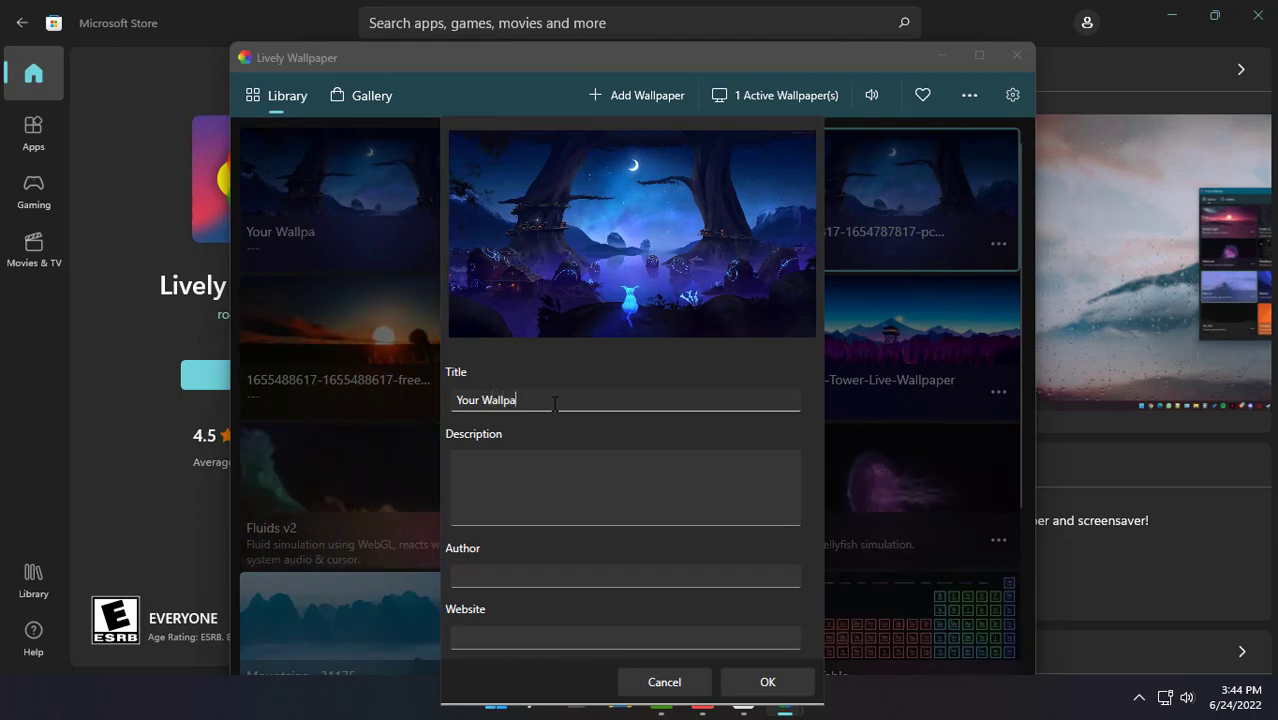
text(per Na)
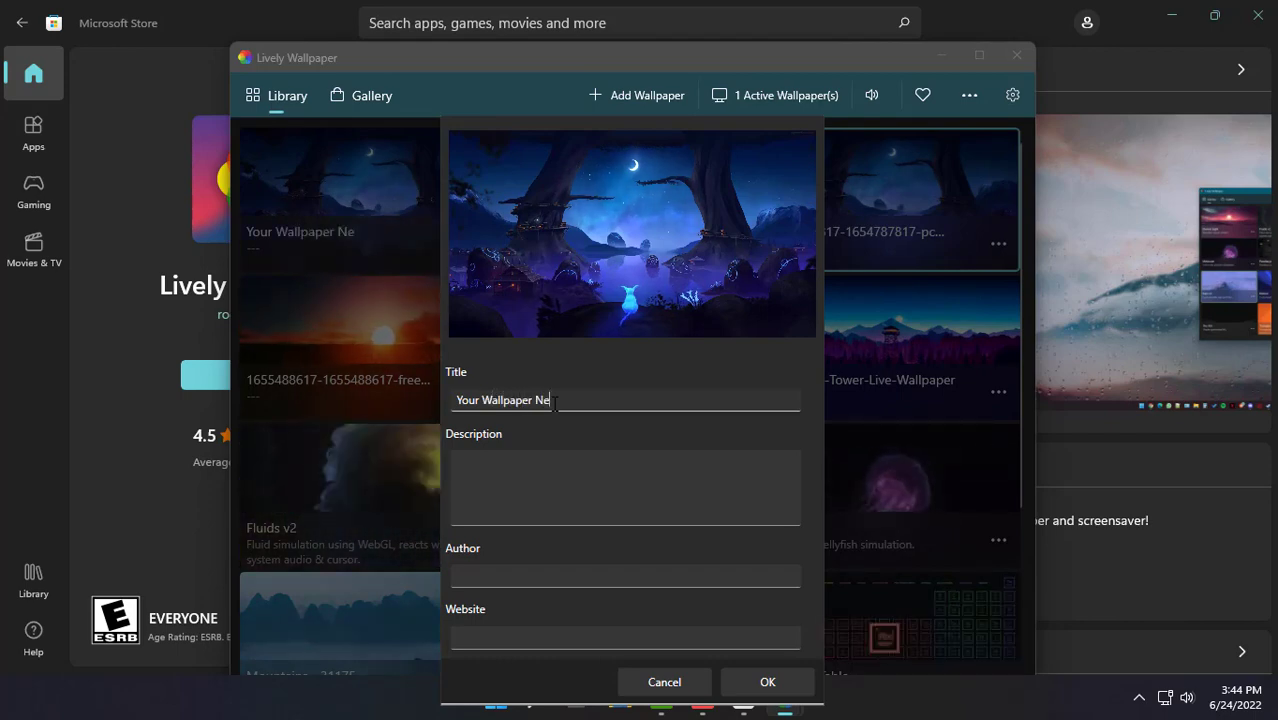
text(me)
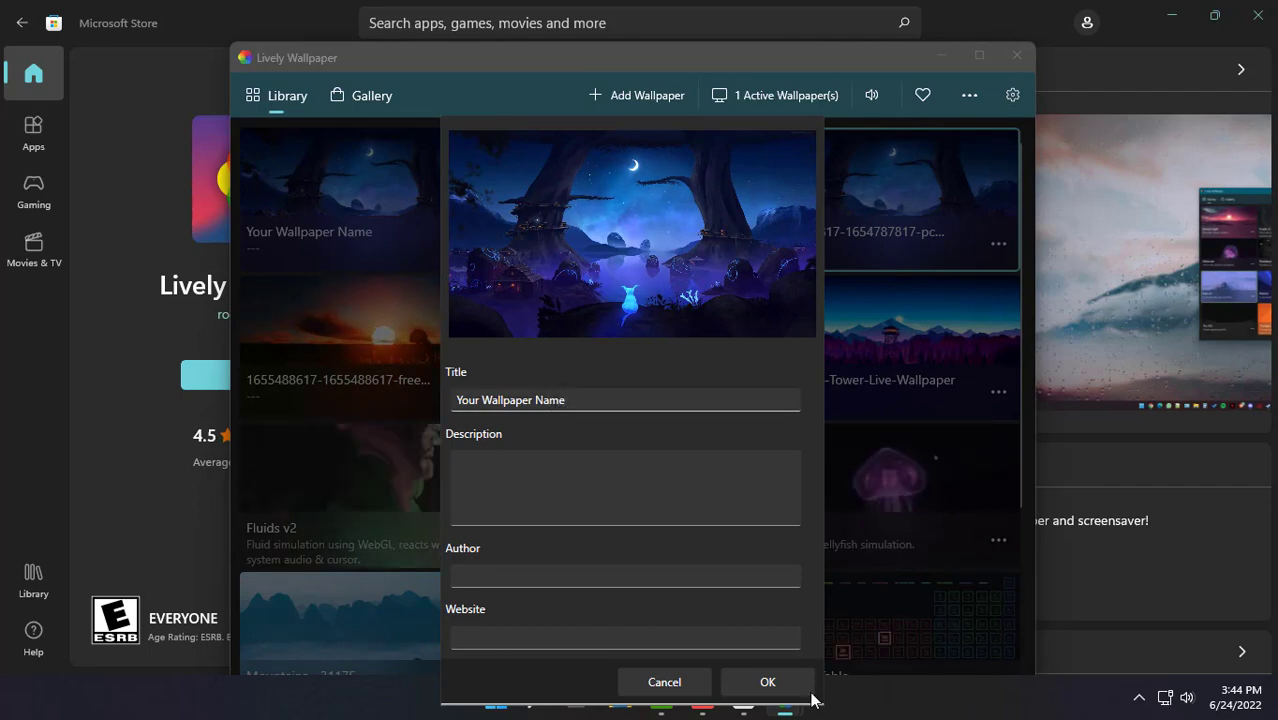
click(757, 682)
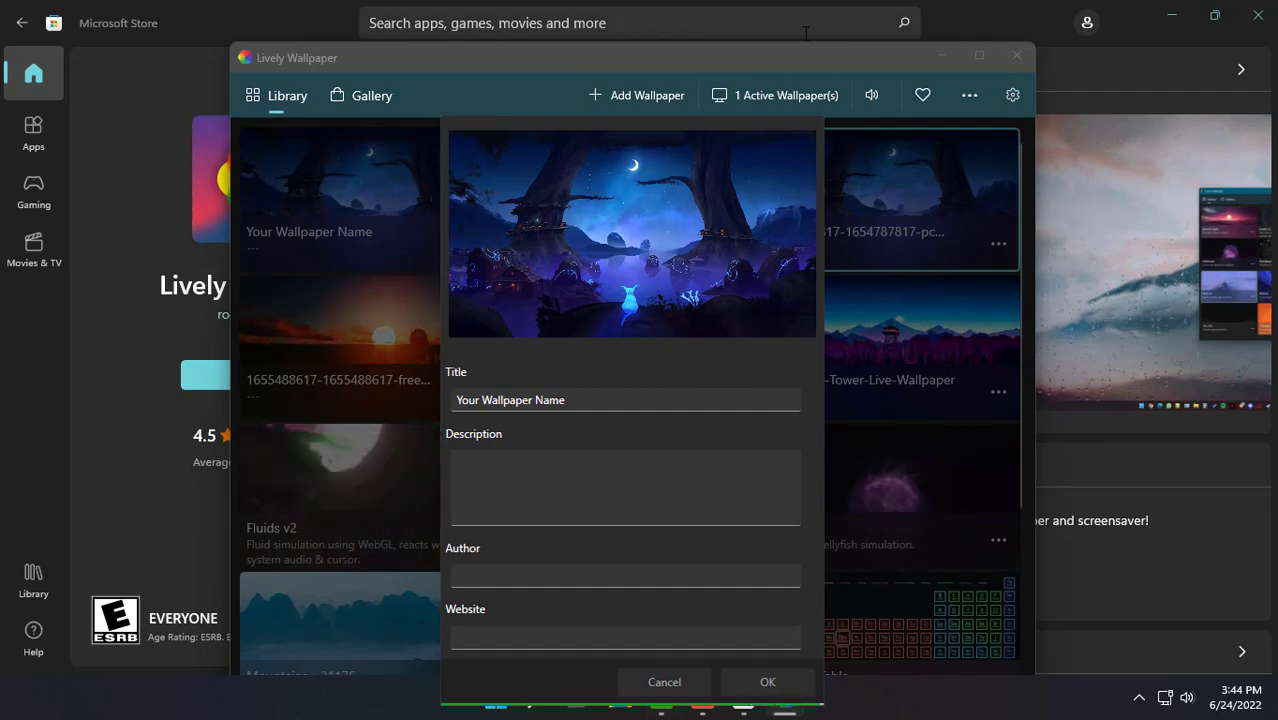
Confirm the wallpaper details and minimize the Lively Wallpaper and Microsoft Store windows to reveal the desktop.
scroll(800, 180, down, 5)
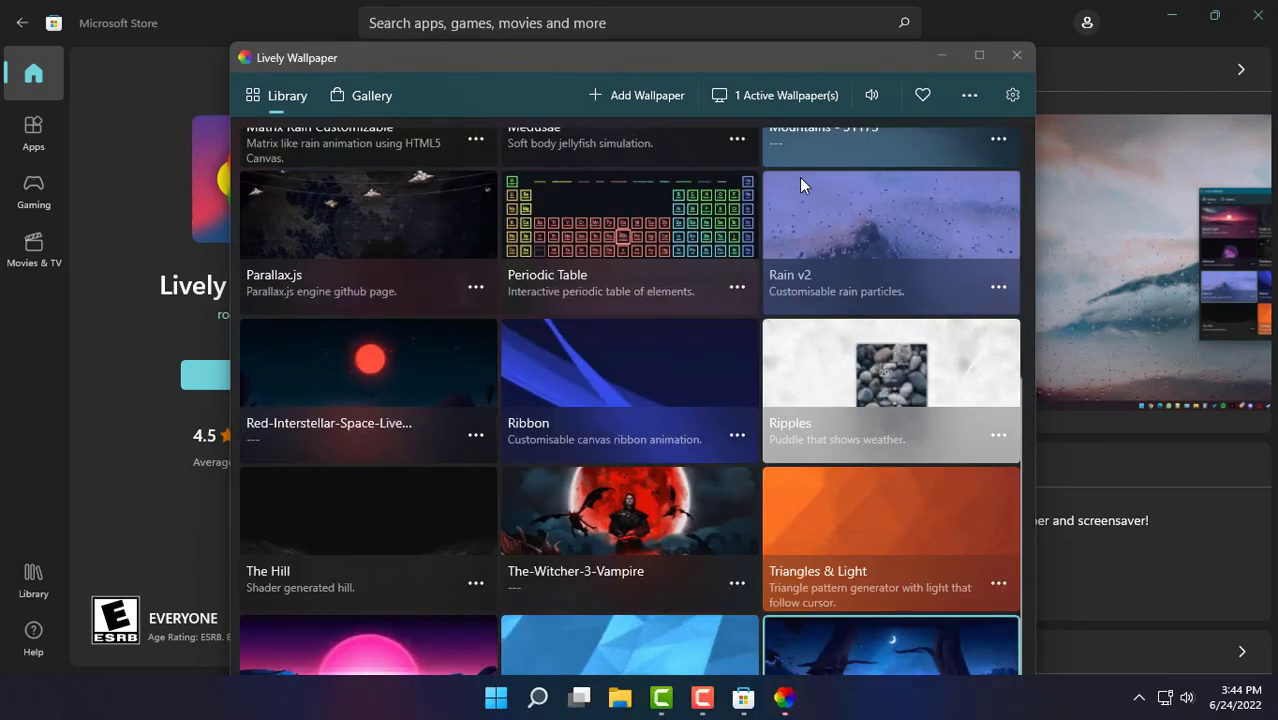
click(942, 55)
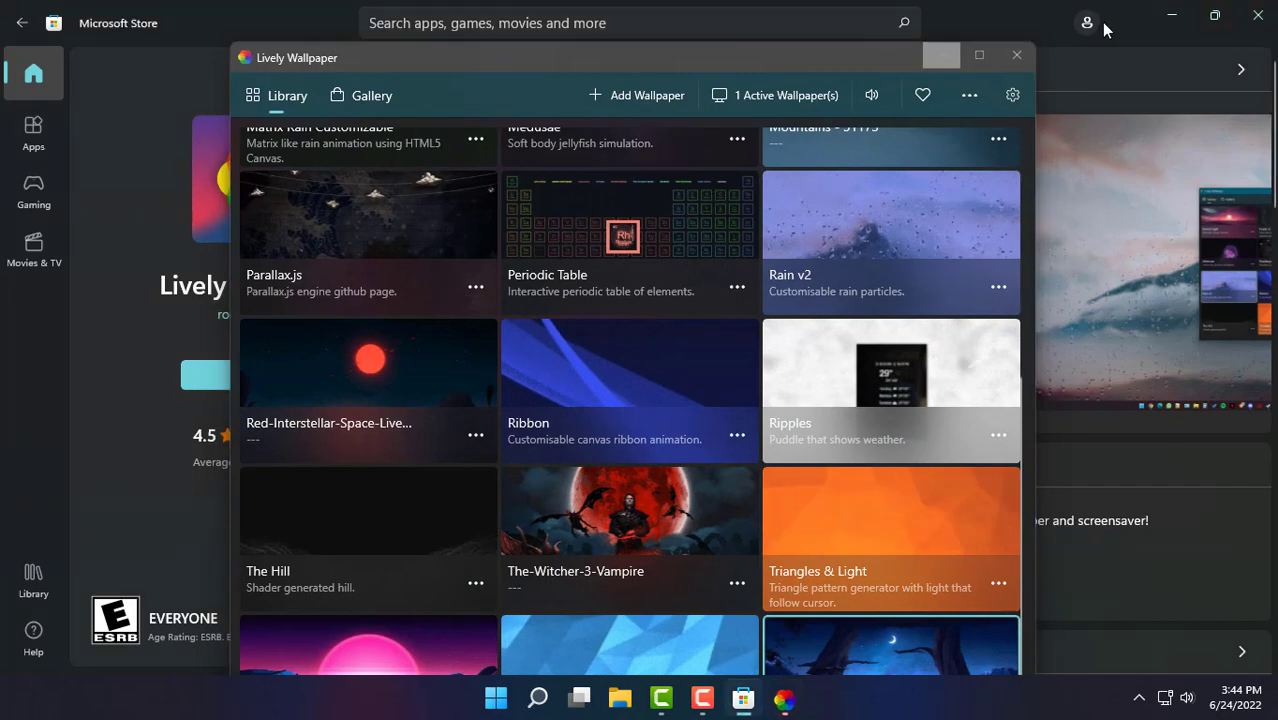
click(1168, 14)
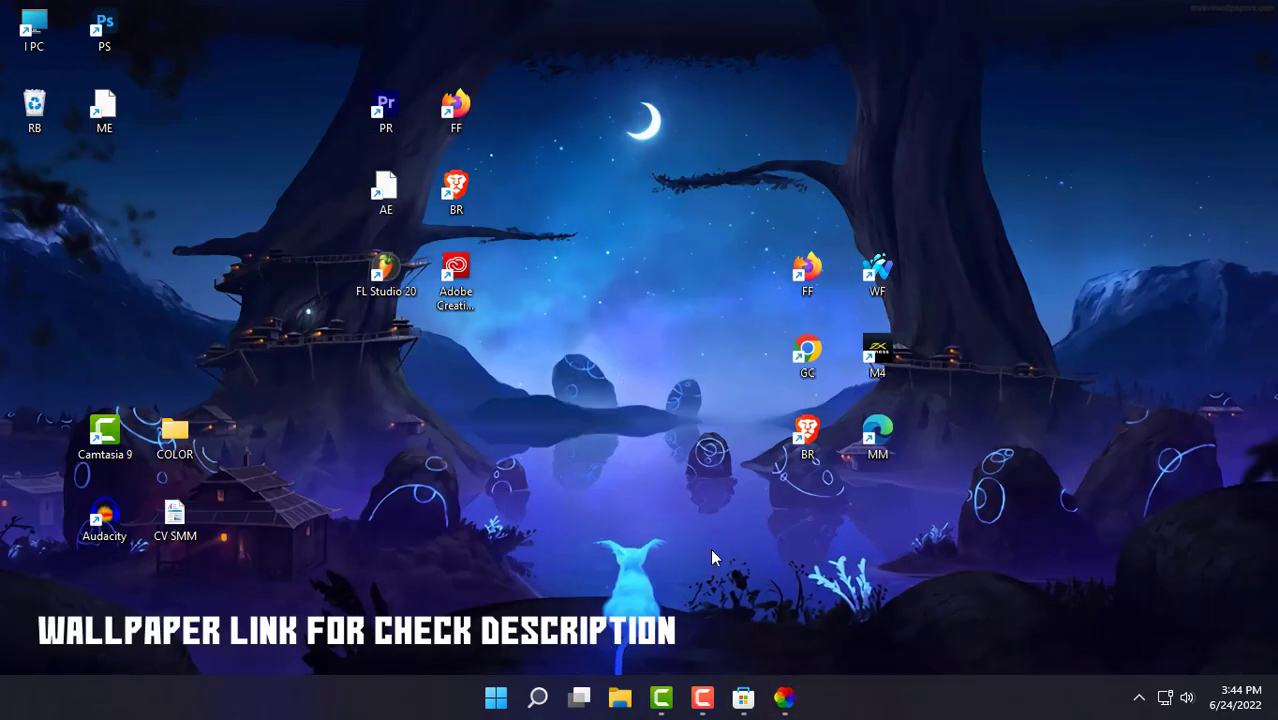
Hide all the desktop icons through the desktop's view options.
right_click(1013, 118)
mouse_move(779, 138)
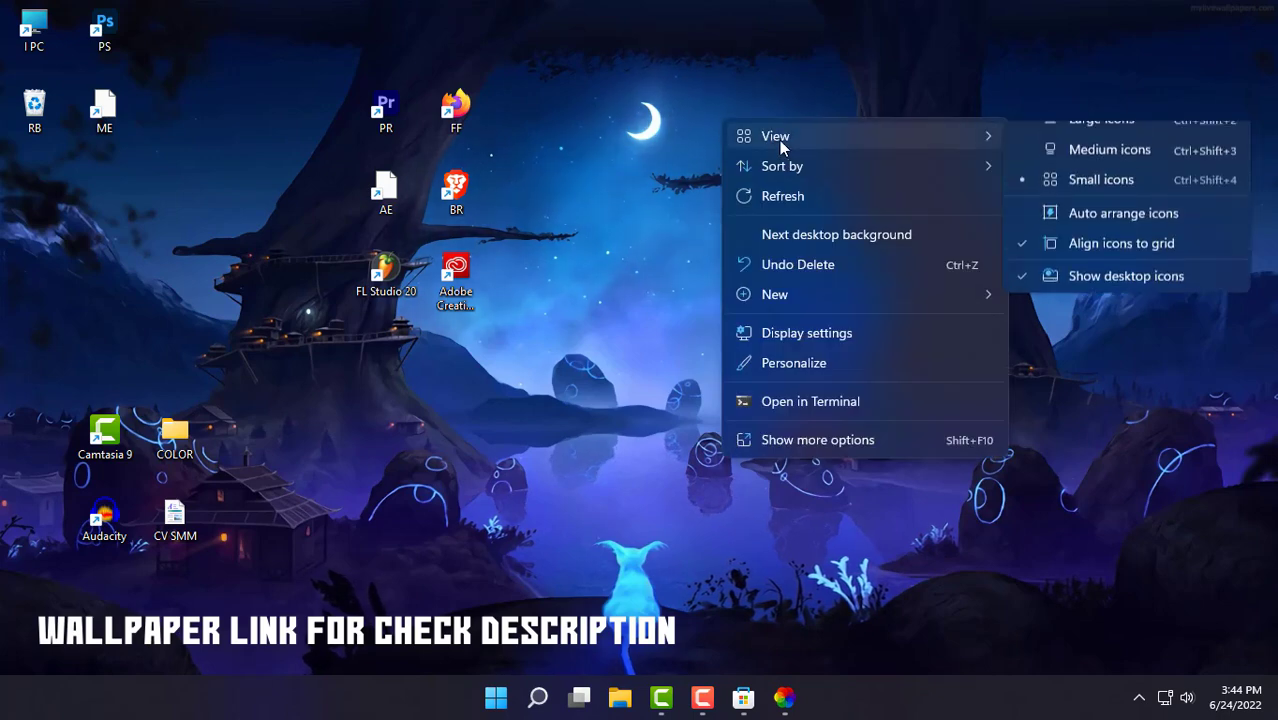
click(1018, 292)
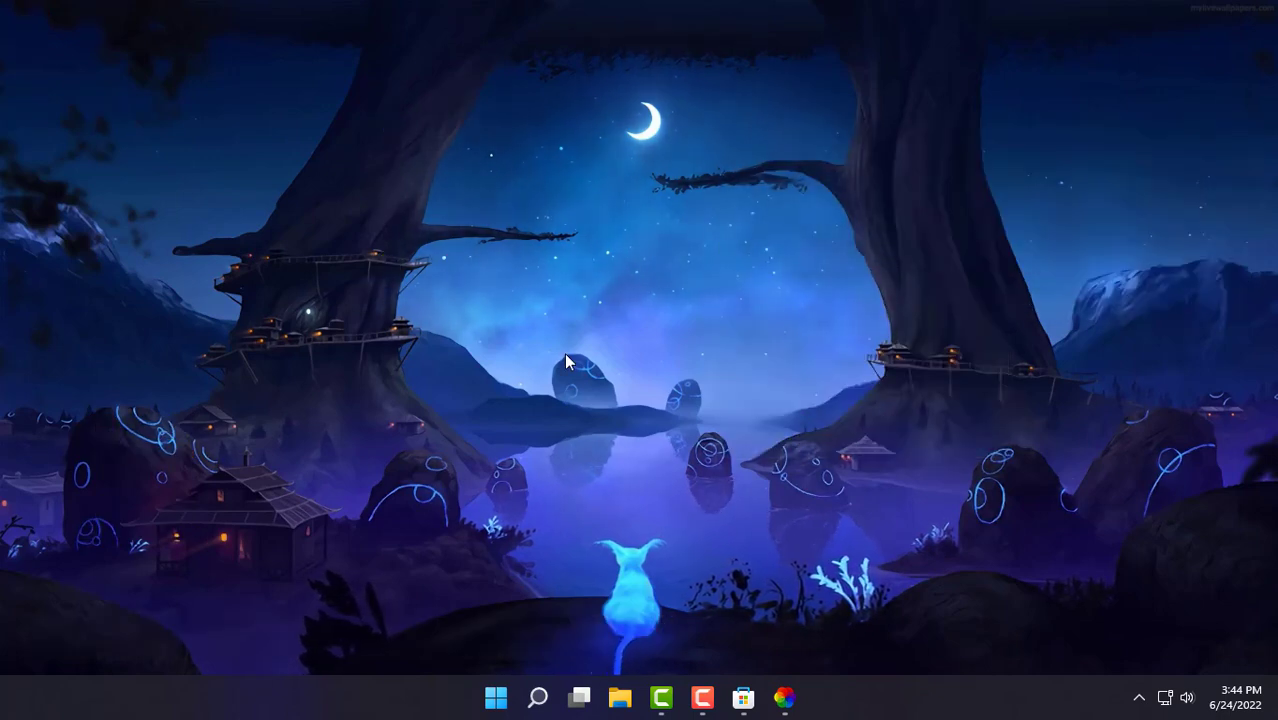
Set the Taskbar Theme to Clear in Lively Wallpaper's system settings and close its window.
click(785, 698)
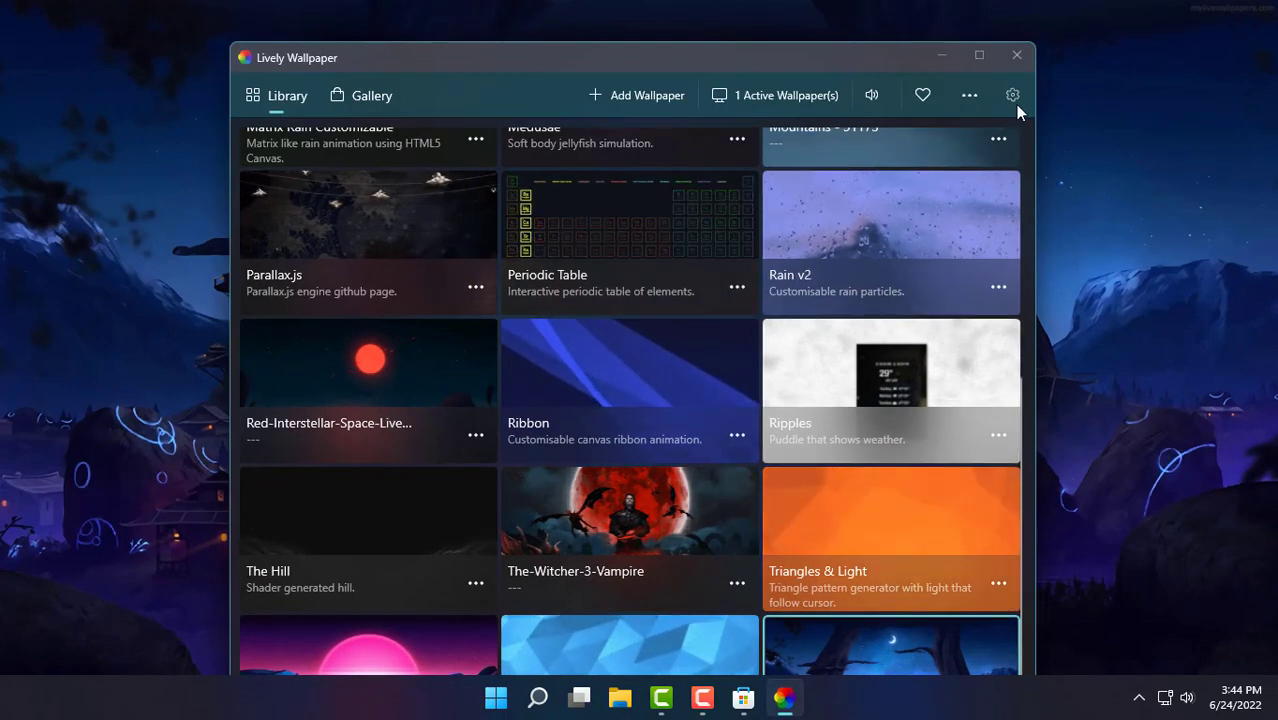
click(1013, 100)
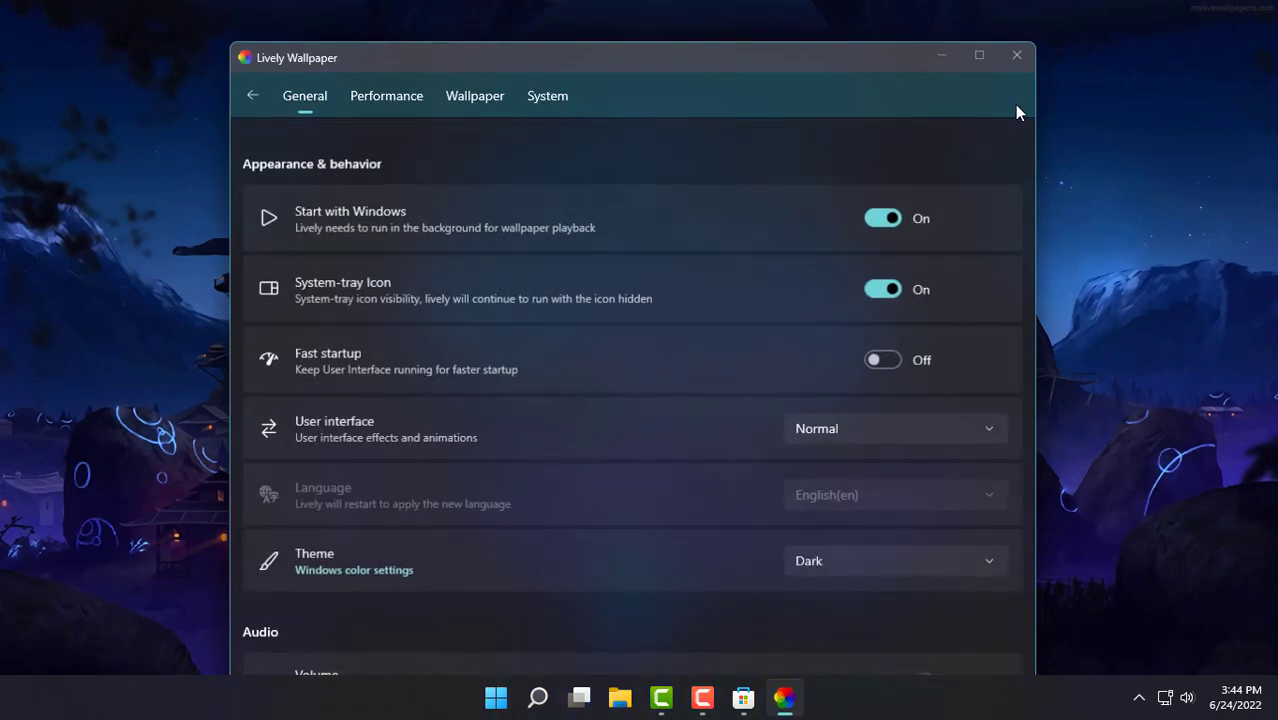
click(547, 97)
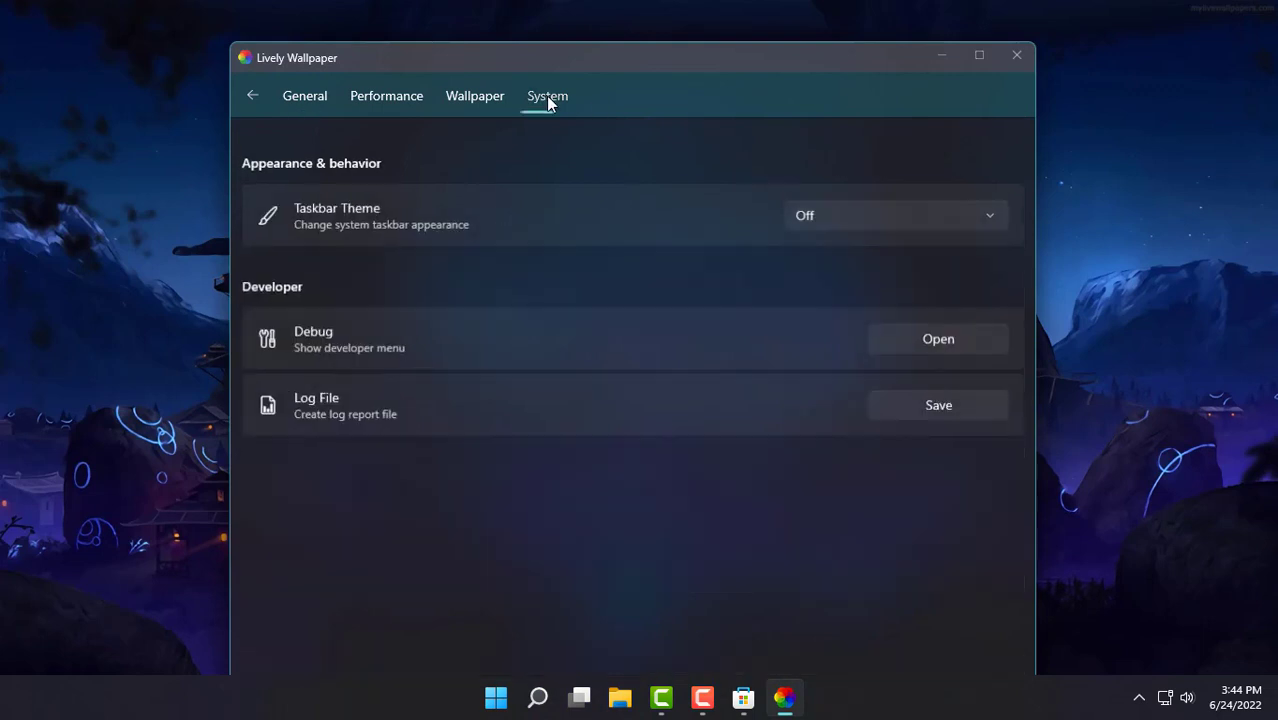
click(840, 215)
click(835, 261)
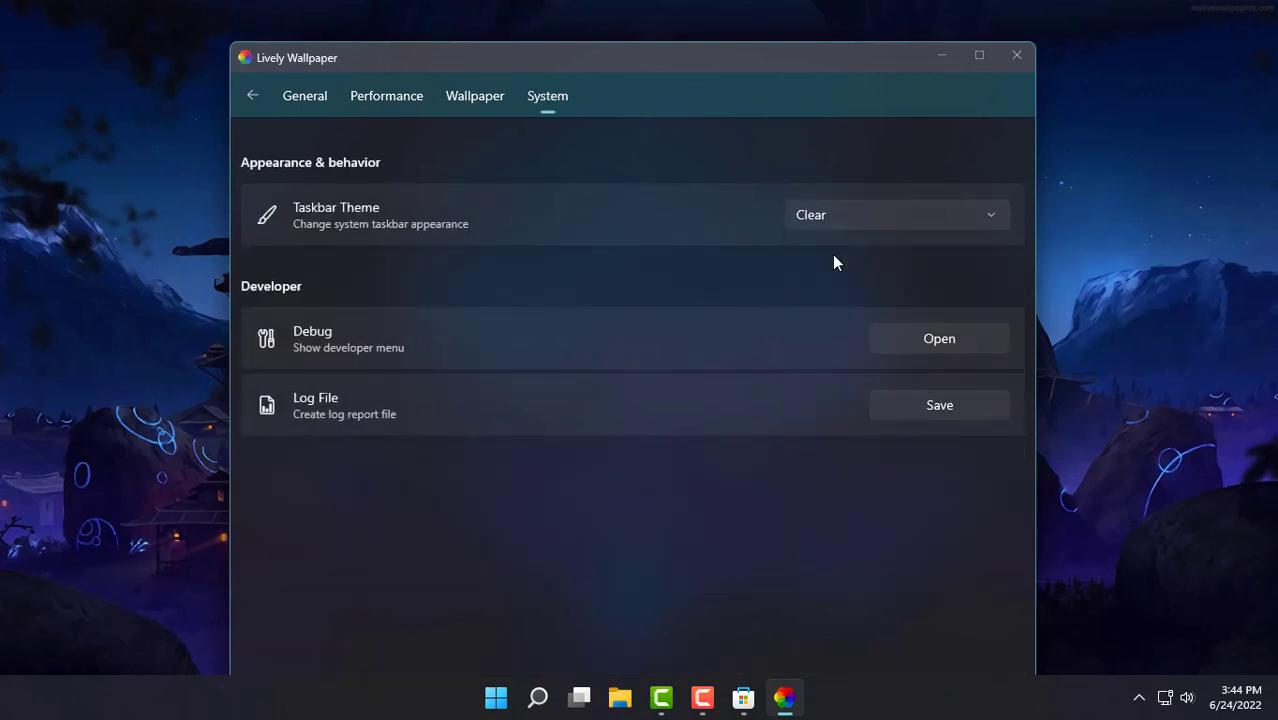
click(1015, 56)
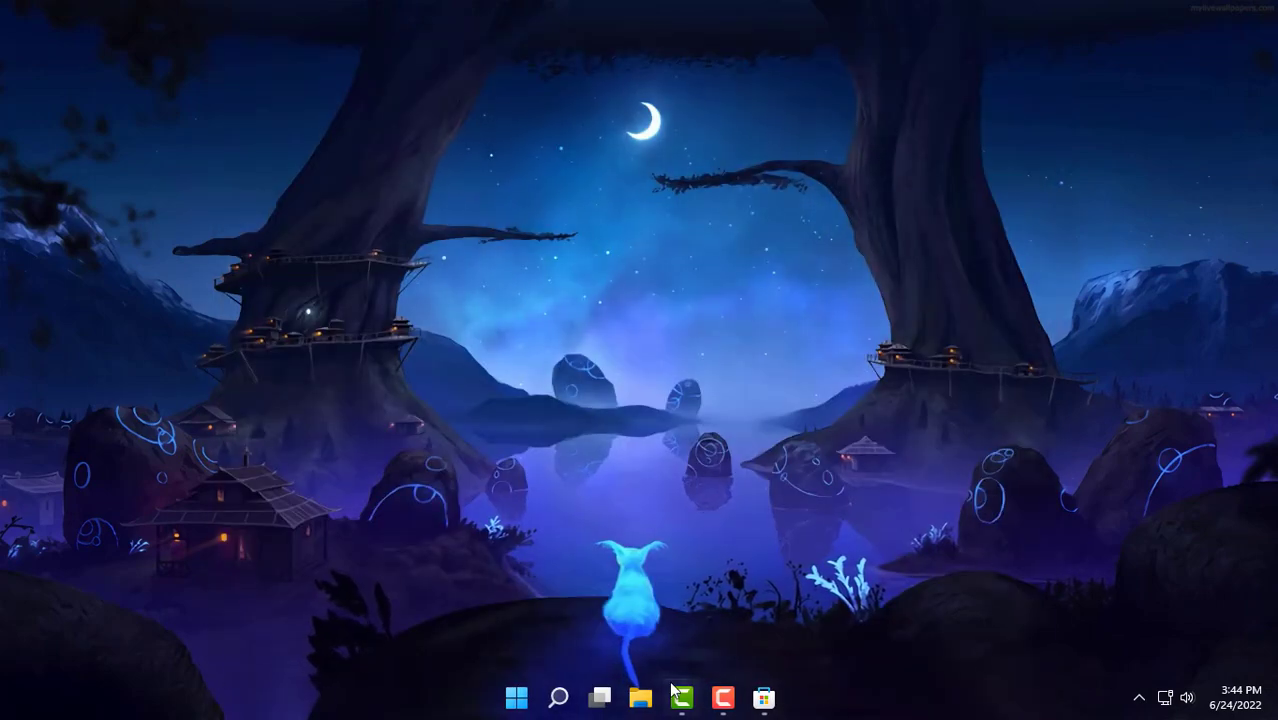
click(766, 700)
click(775, 706)
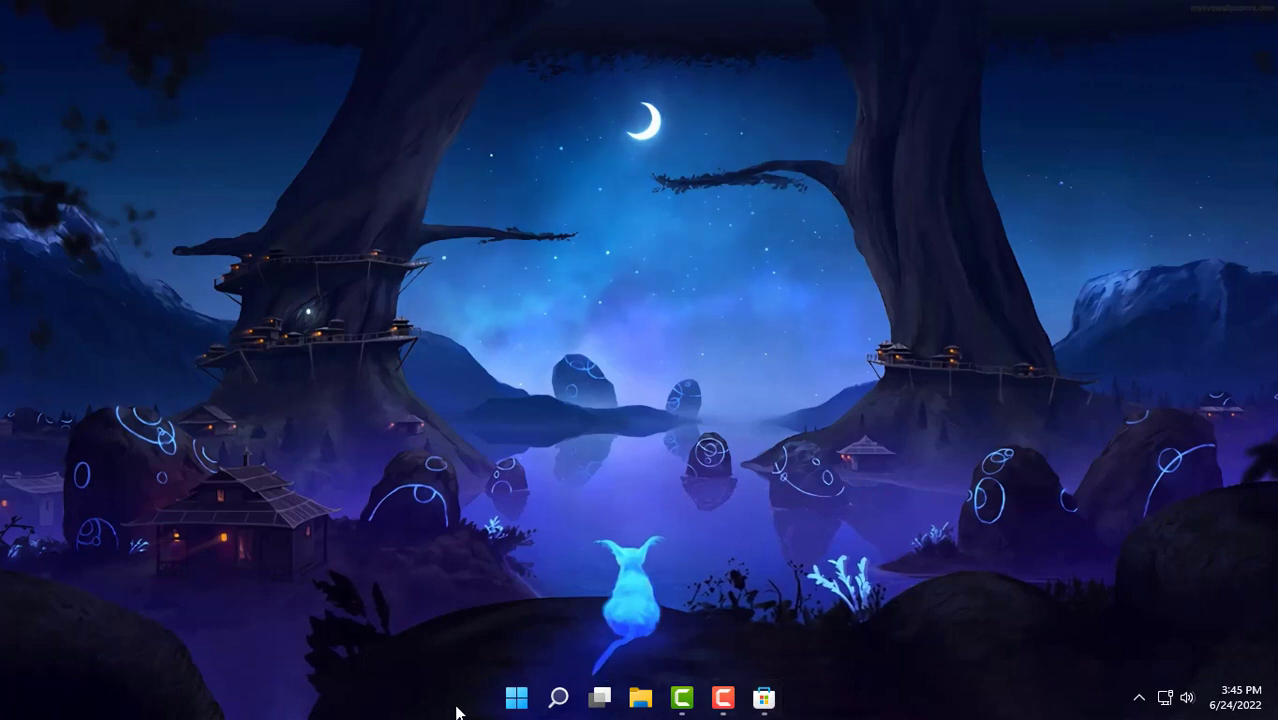
right_click(958, 696)
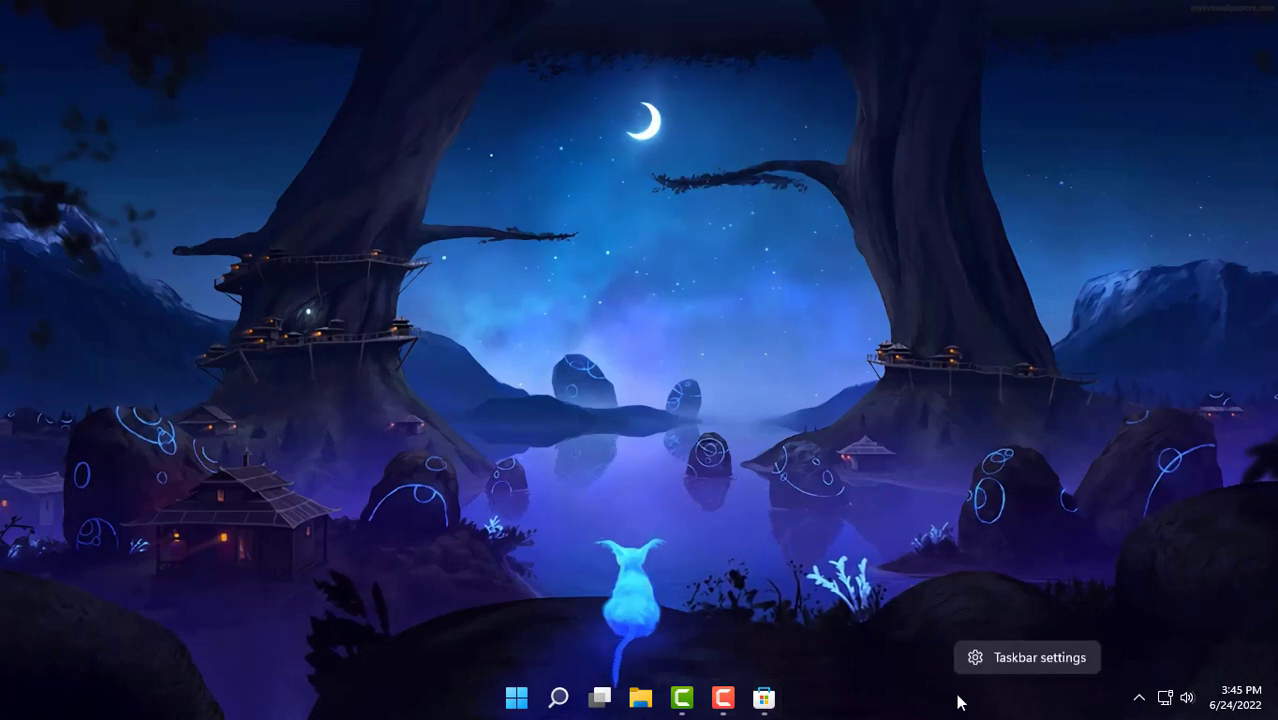
Reopen Lively Wallpaper from the hidden tray apps, set its Taskbar Theme to Off and minimize the window.
click(1146, 697)
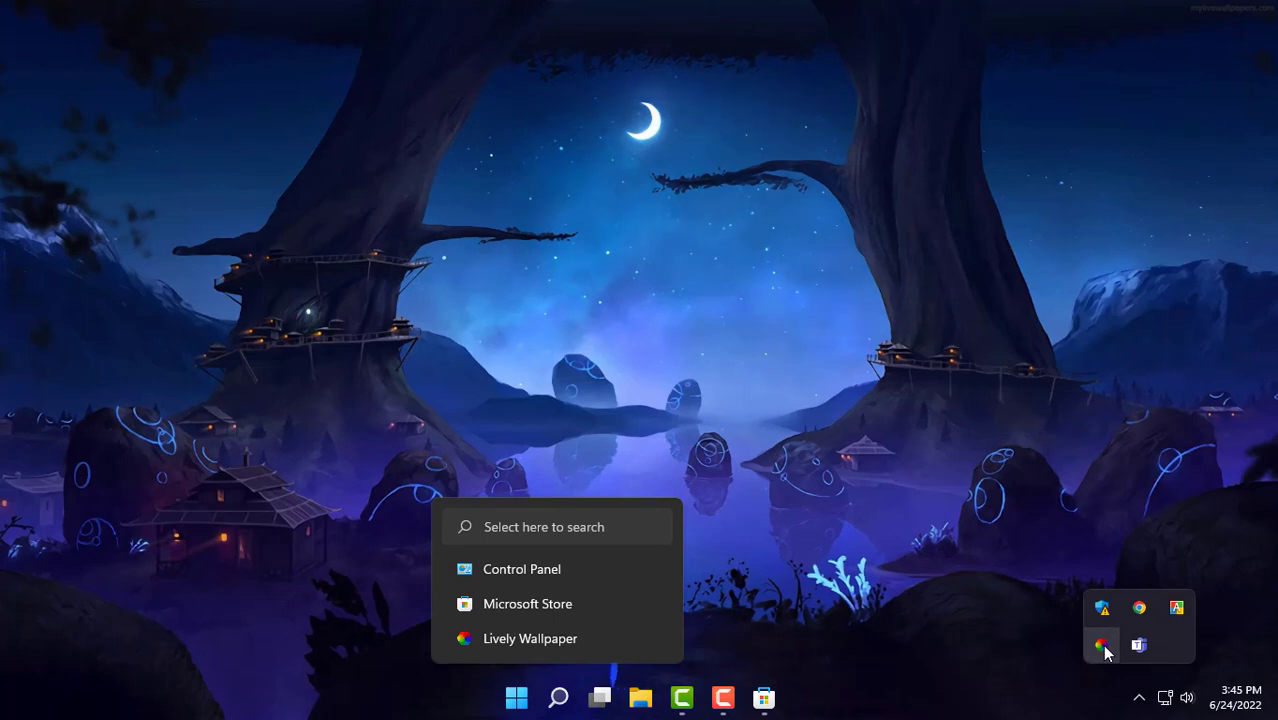
click(1101, 645)
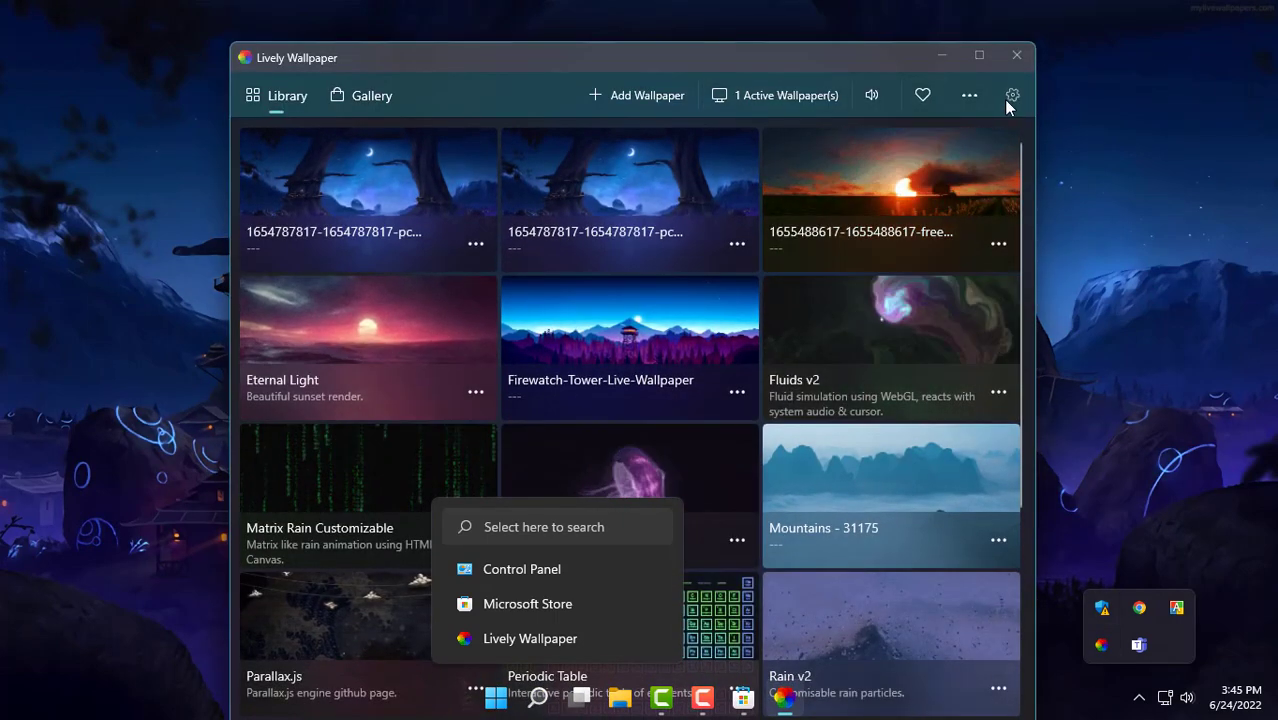
click(1009, 98)
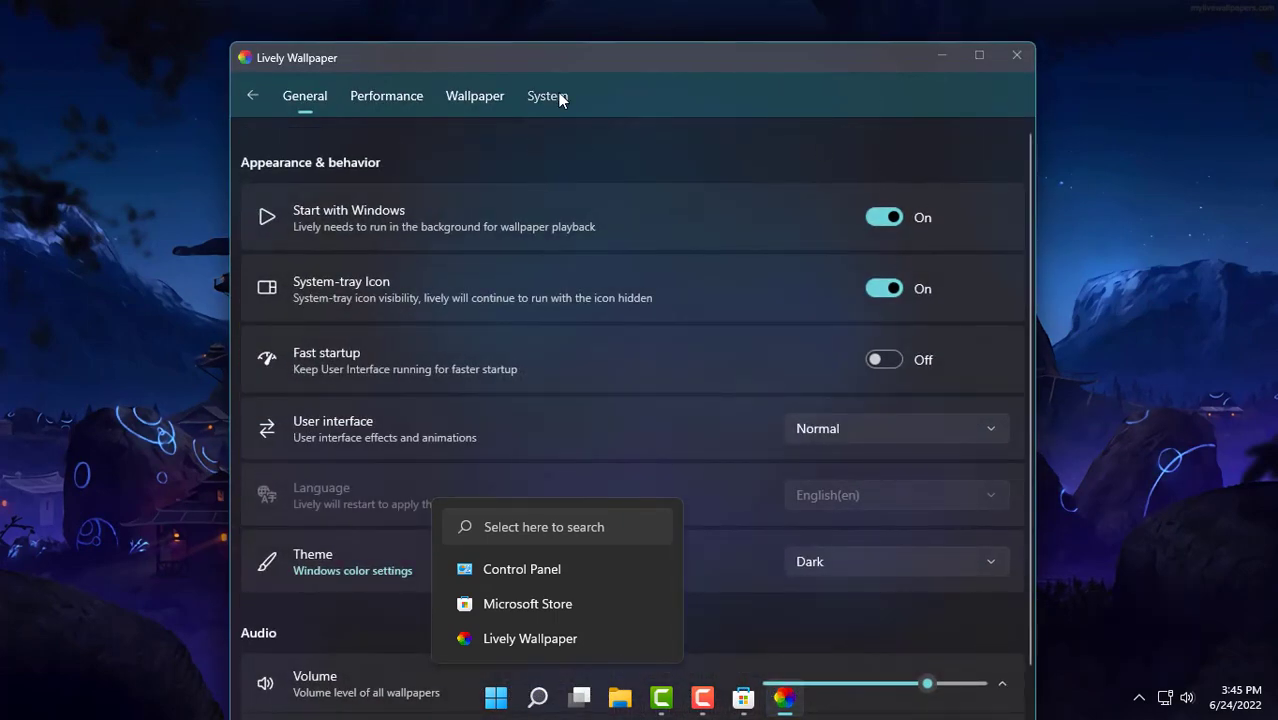
click(560, 98)
click(894, 204)
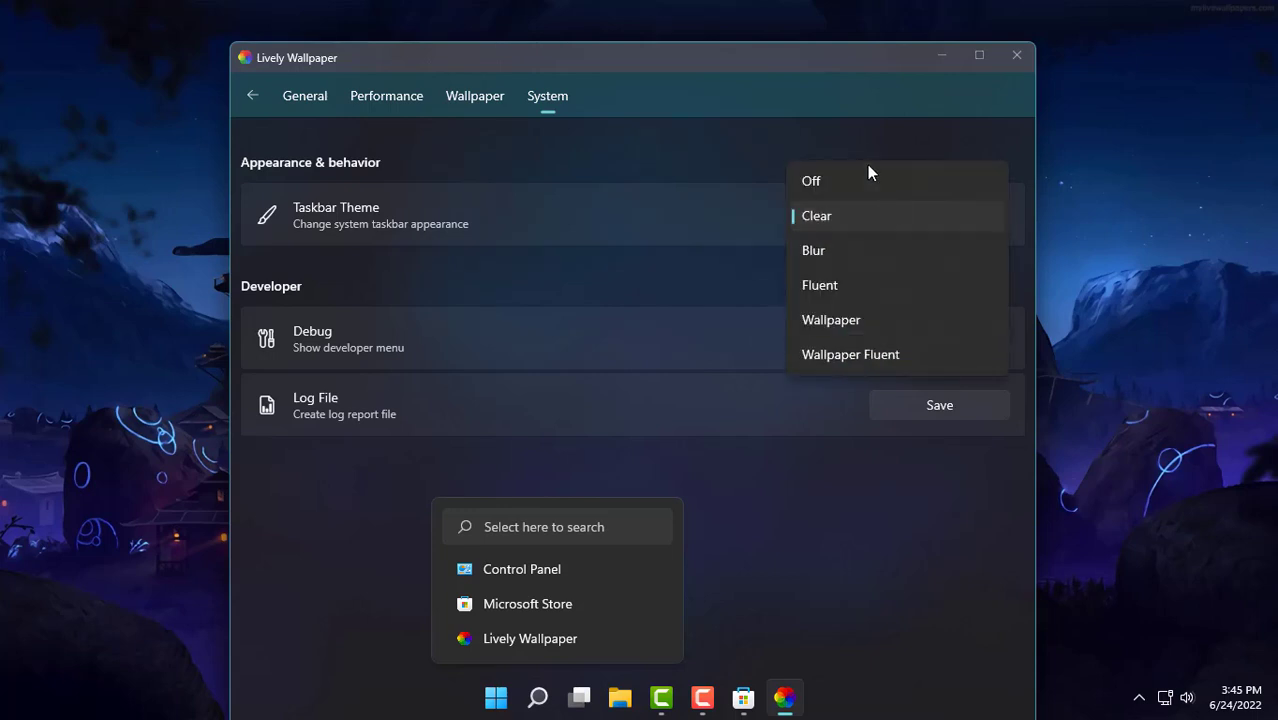
click(856, 180)
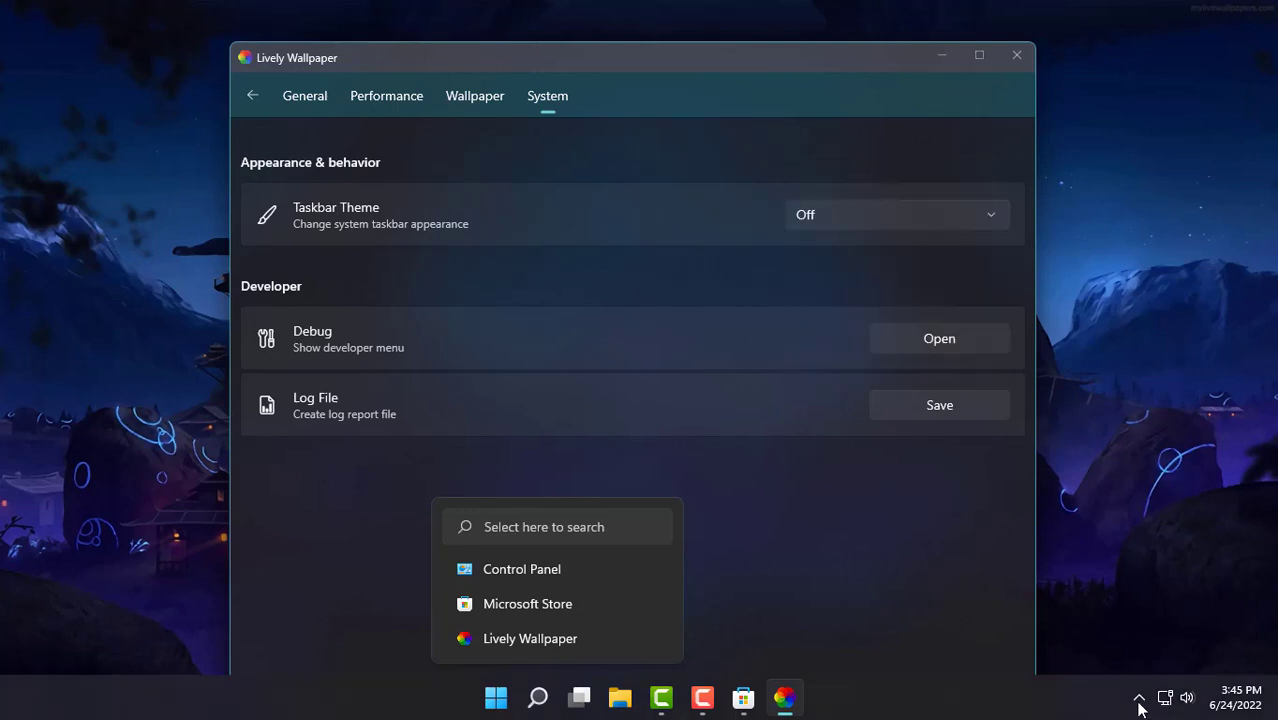
click(45, 690)
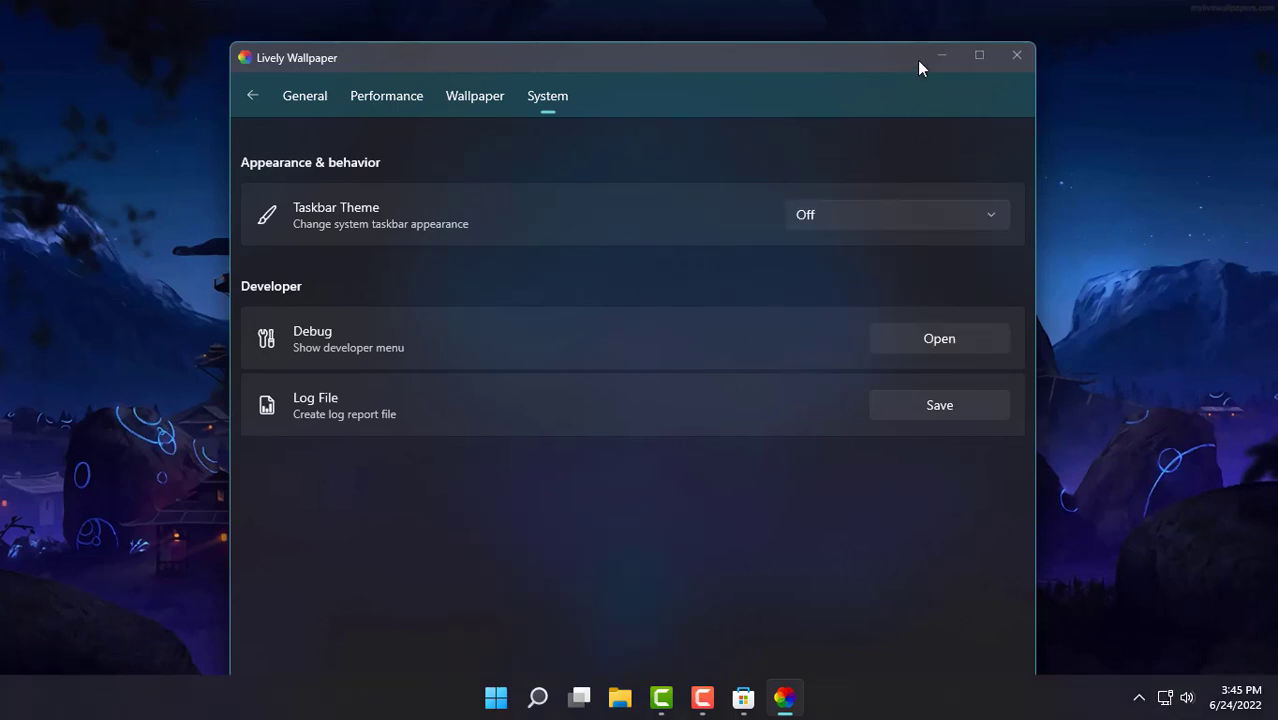
click(943, 56)
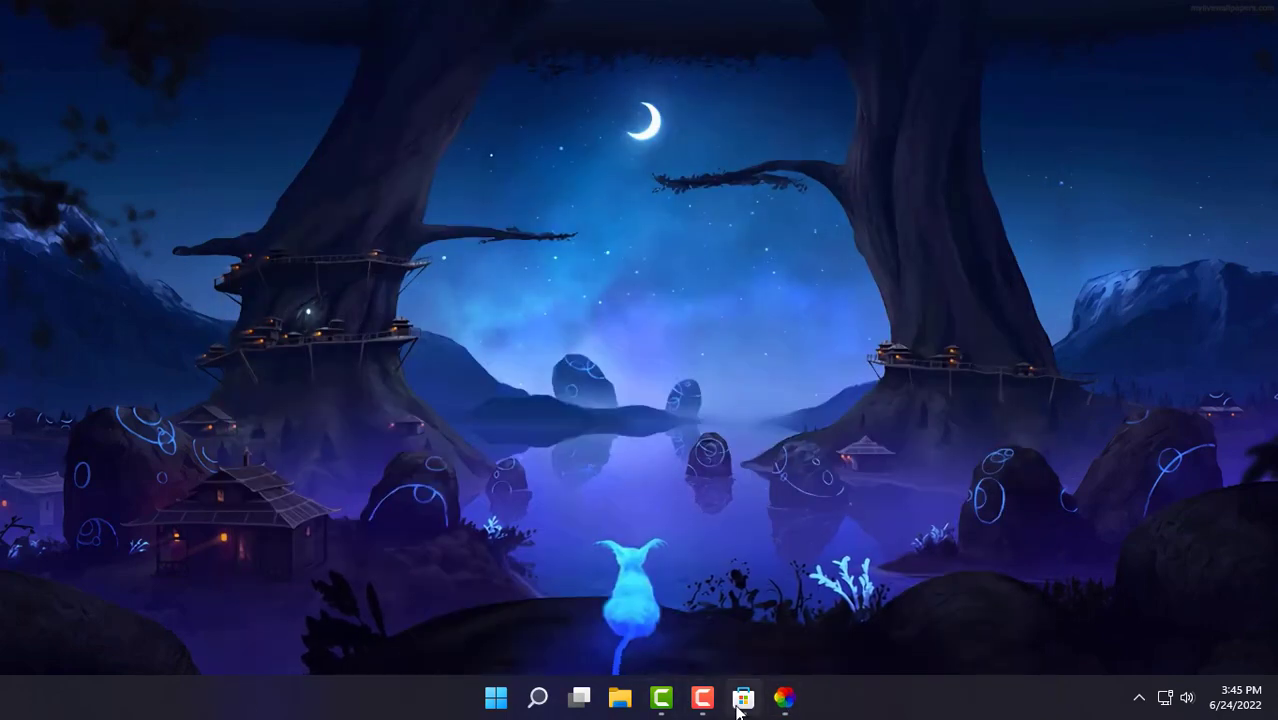
Restore Lively Wallpaper, set the Taskbar Theme to Clear, and close the window before refreshing the desktop.
click(784, 697)
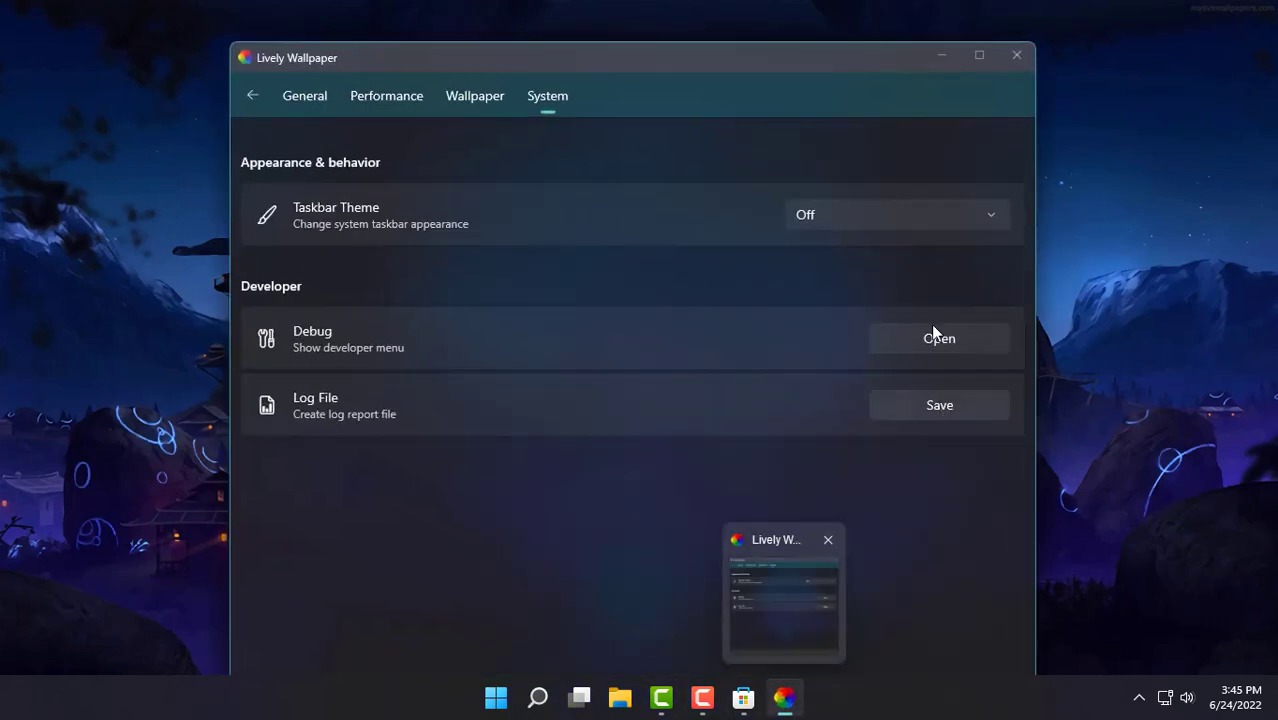
click(889, 229)
click(863, 246)
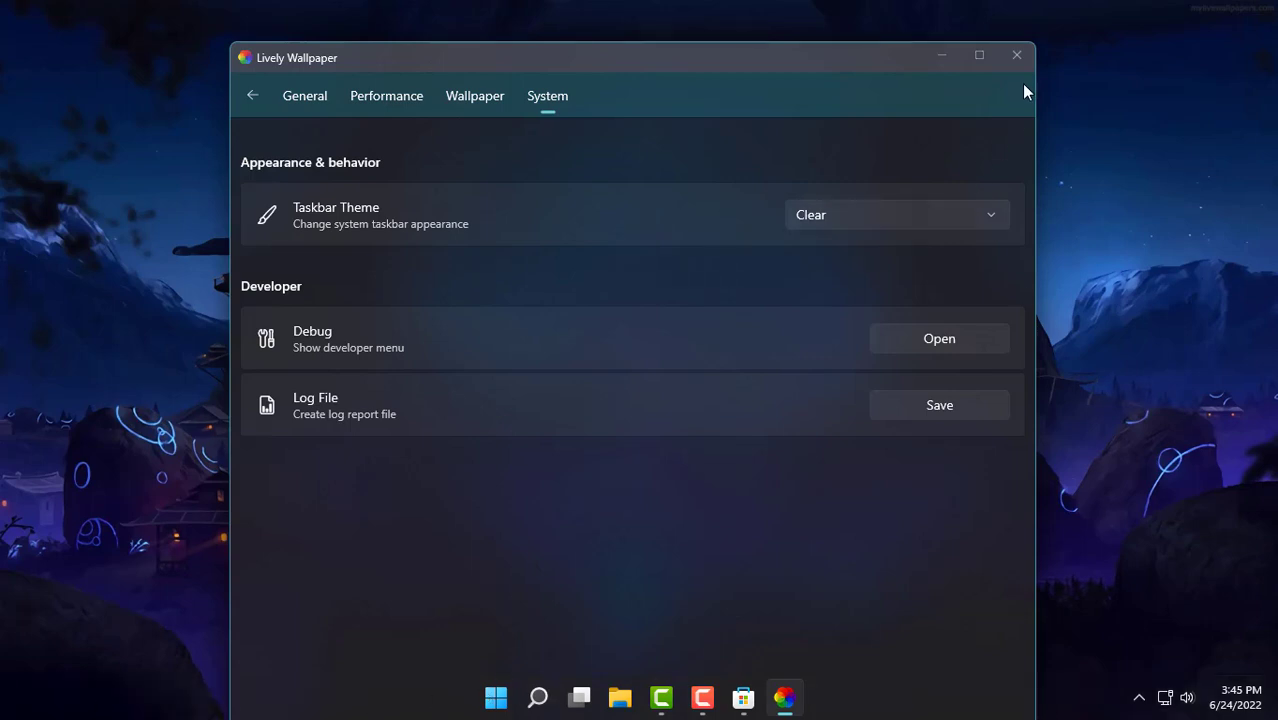
click(1017, 56)
right_click(814, 214)
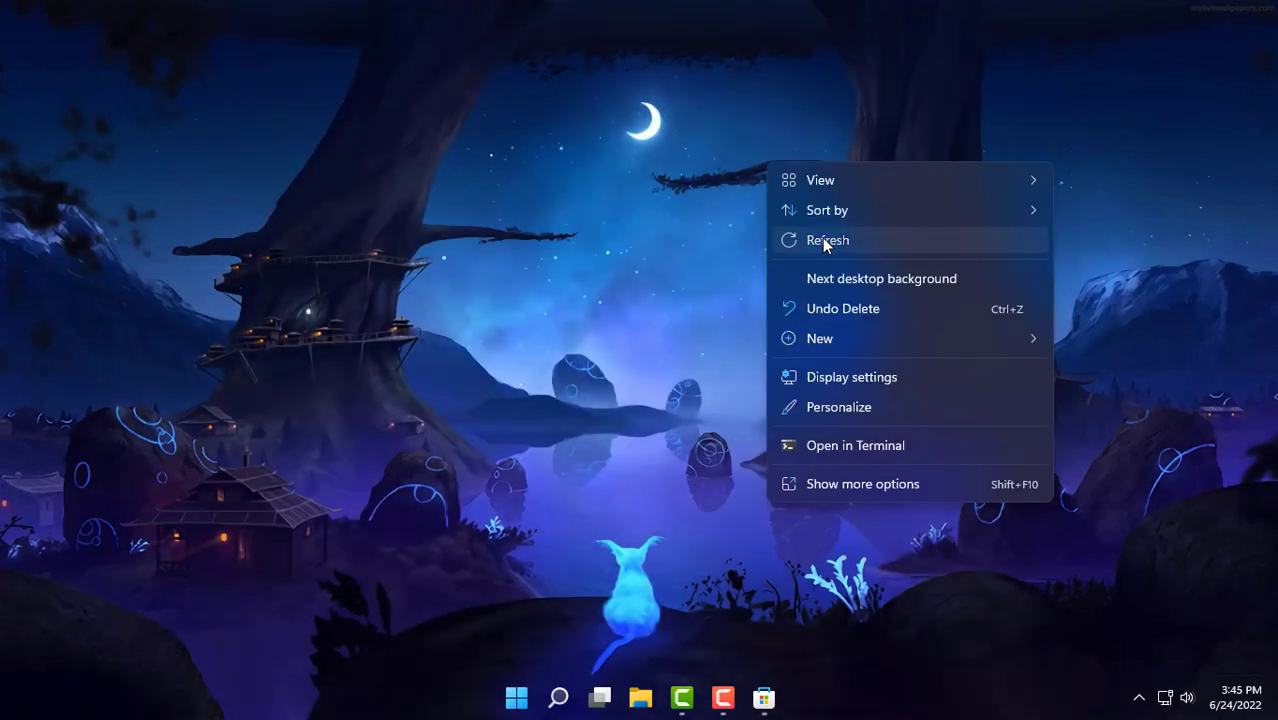
click(822, 237)
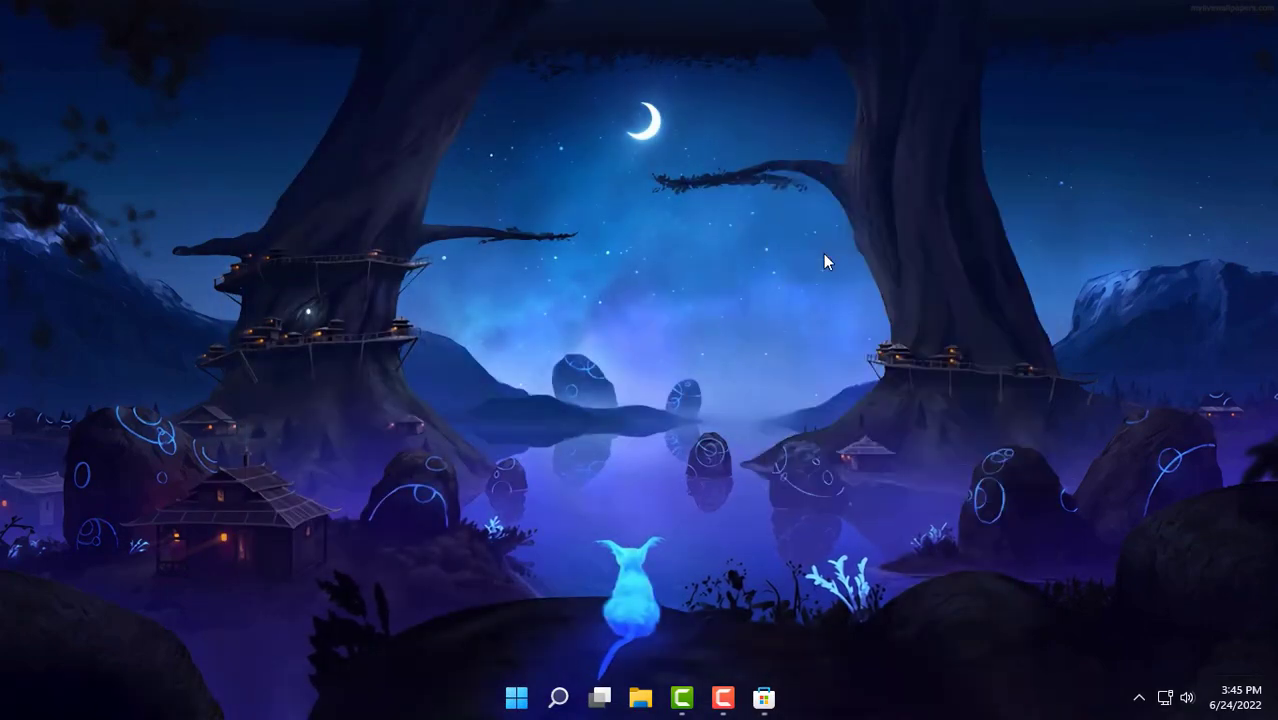
Restore the minimized Microsoft Store window and close it.
click(778, 710)
click(778, 710)
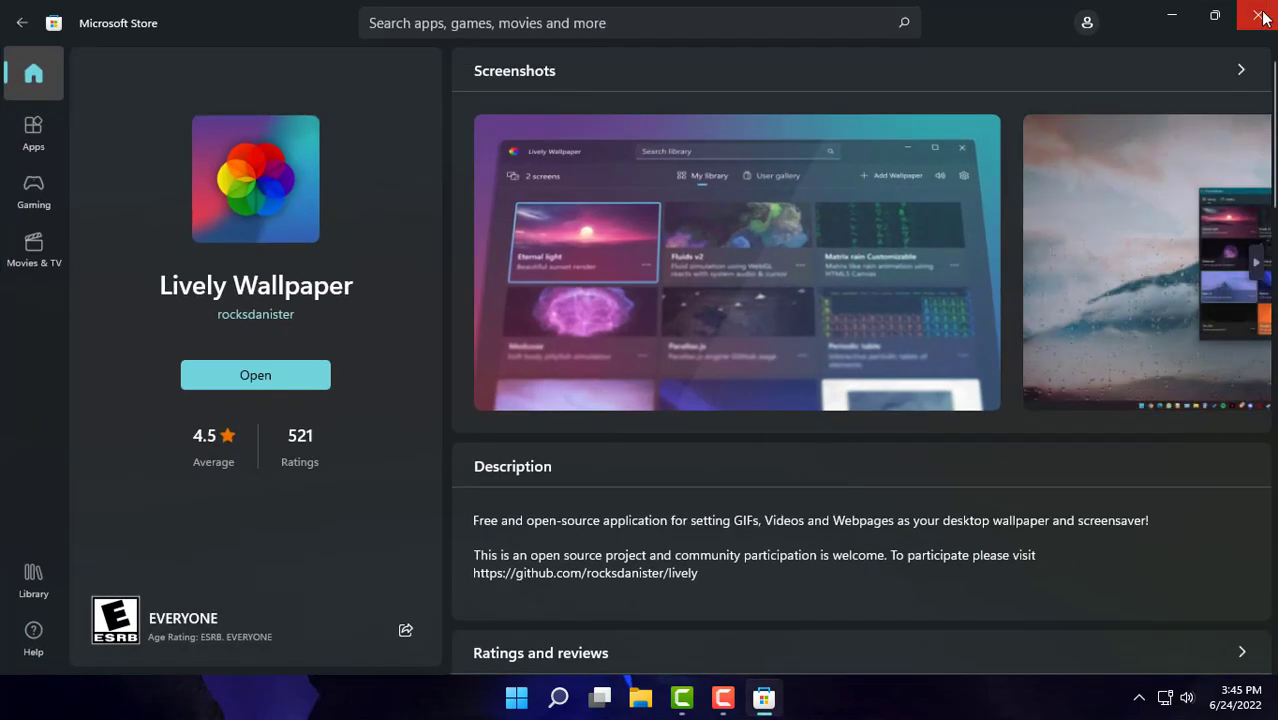
click(1258, 15)
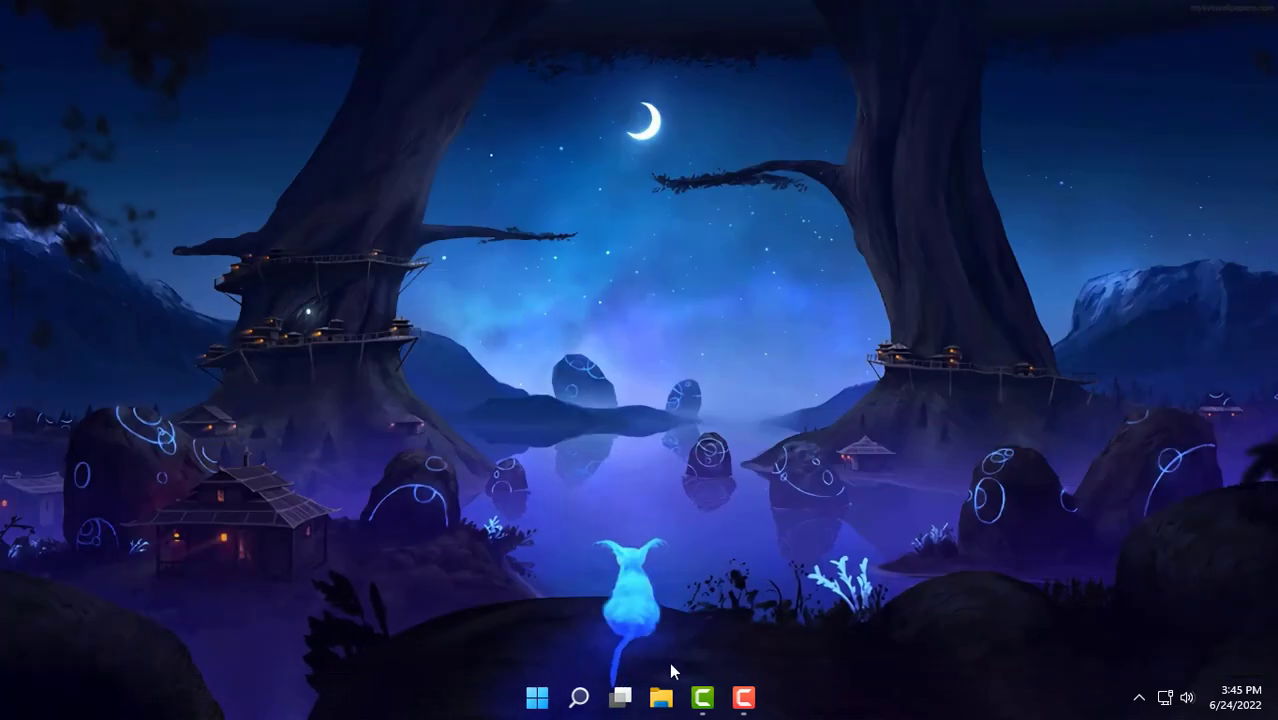
Switch to Google Chrome and search the web for "winstep nexus".
click(585, 696)
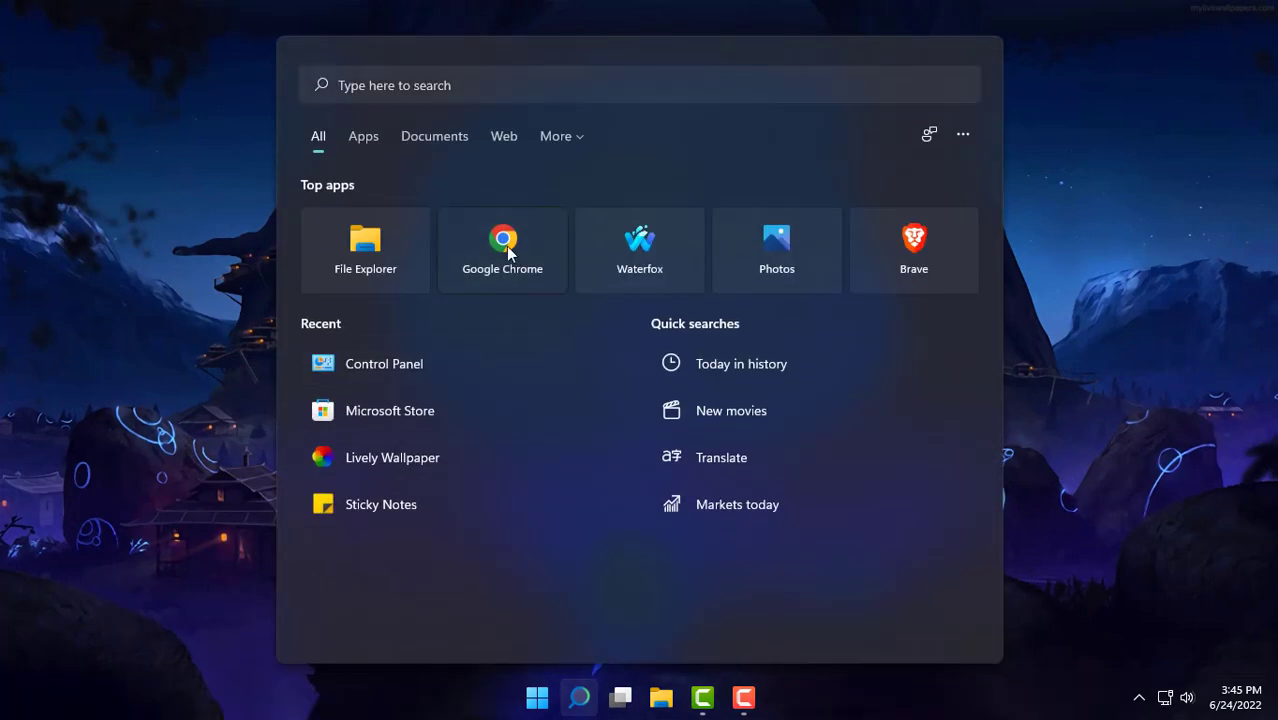
click(506, 246)
click(385, 480)
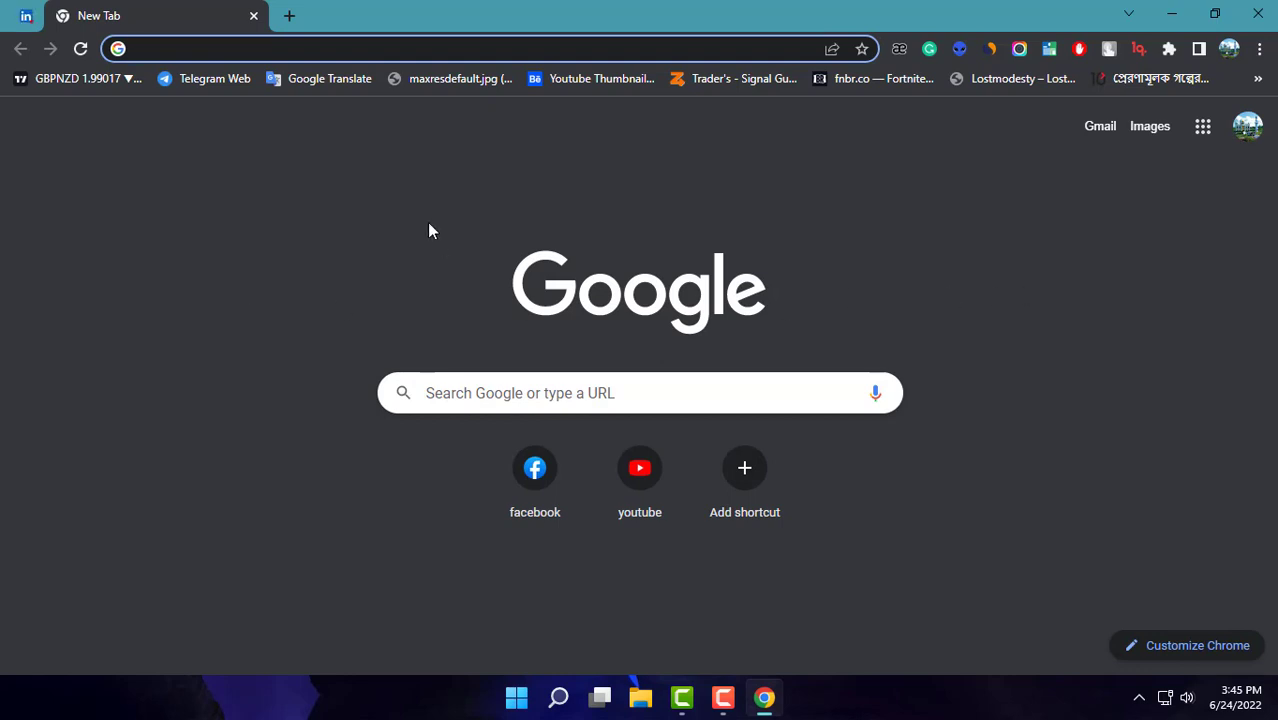
text(wi)
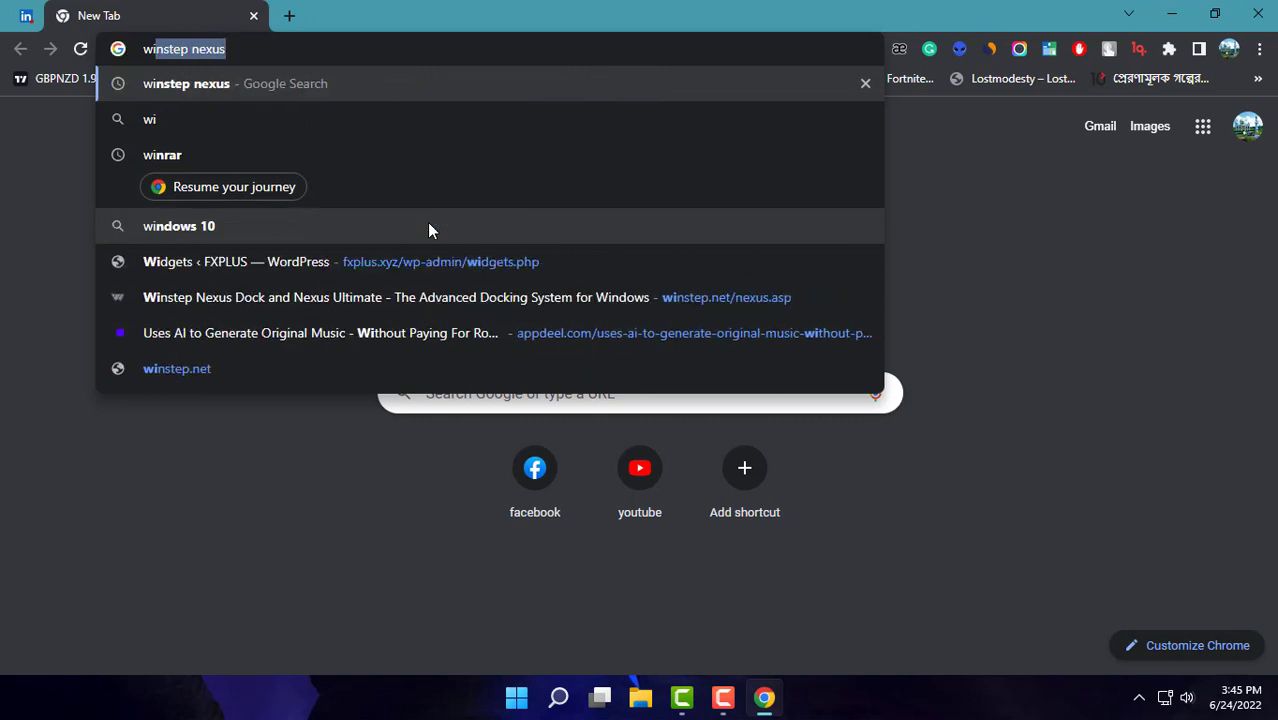
key(Return)
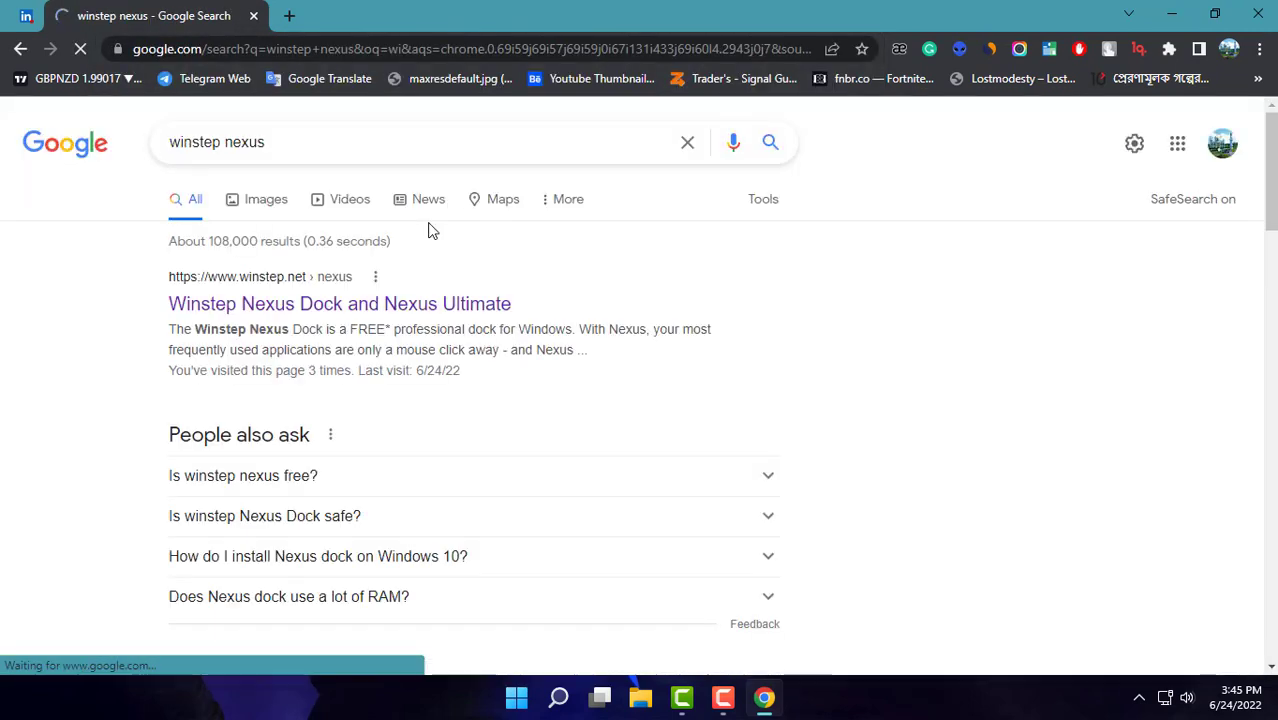
Open the Winstep Nexus Dock page on winstep.net and start the download of the free Winstep Nexus edition.
click(392, 303)
scroll(406, 320, down, 6)
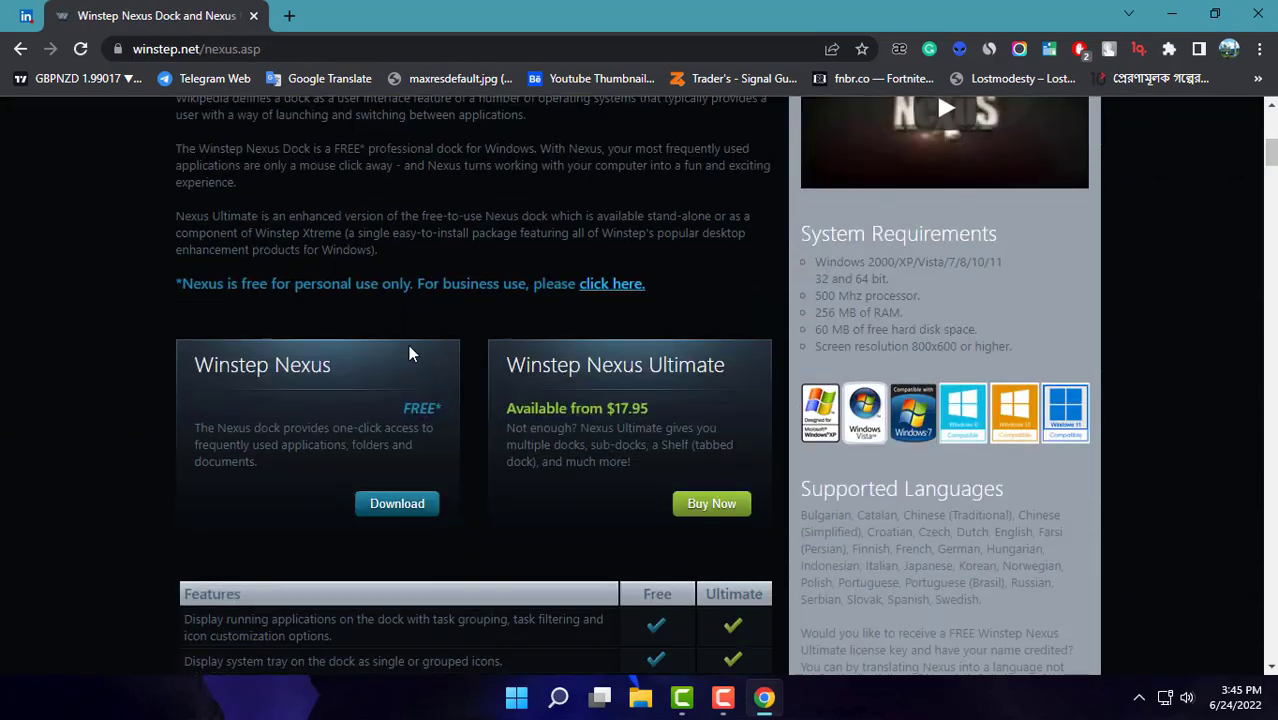
scroll(409, 354, down, 2)
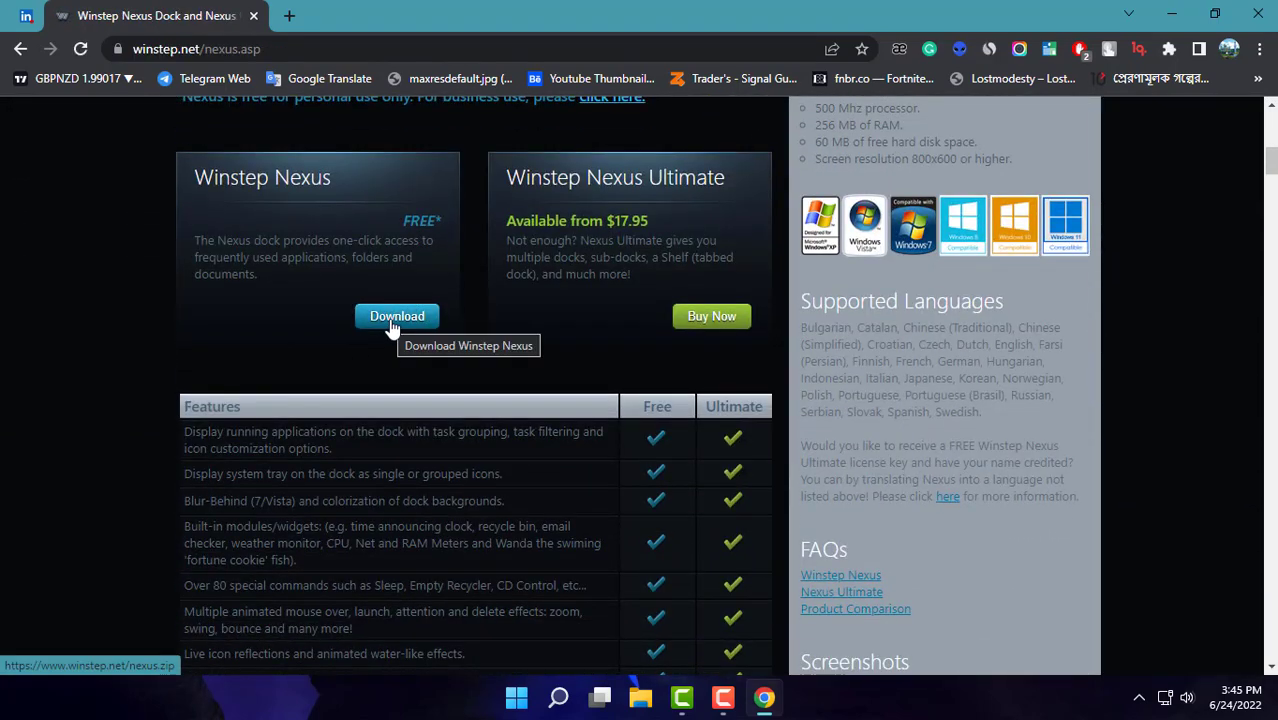
click(393, 331)
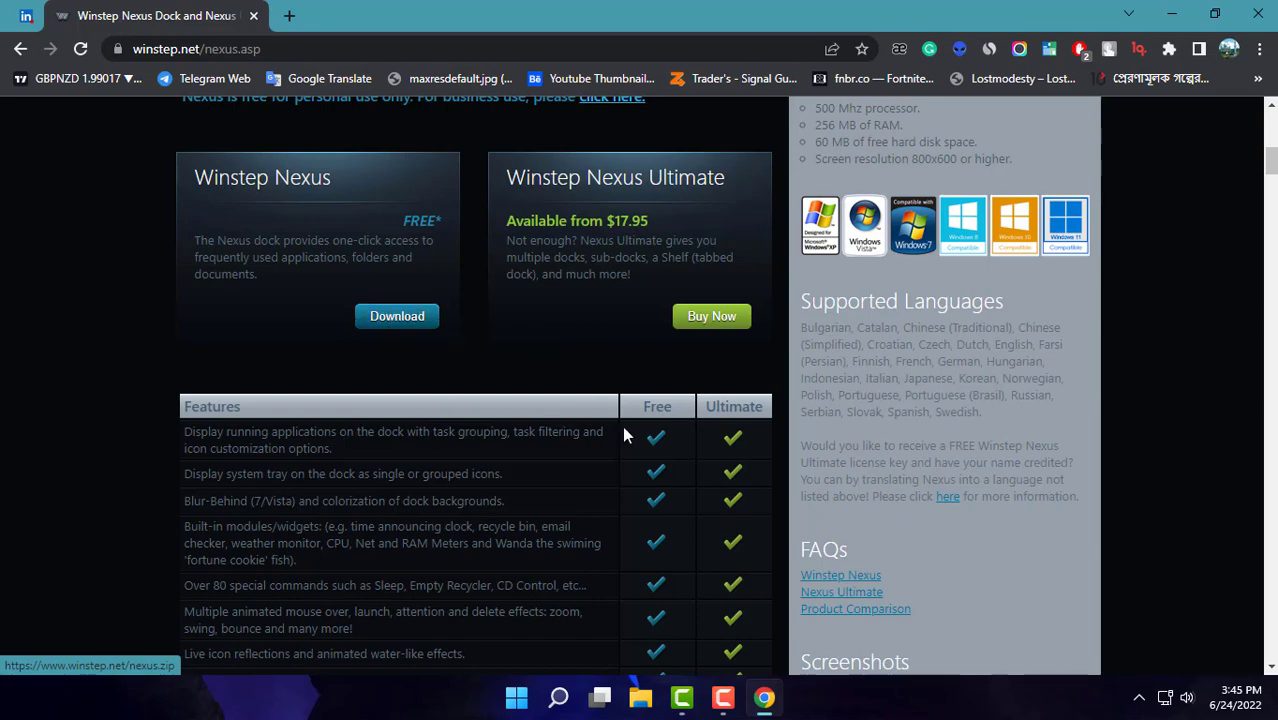
Switch to File Explorer and open the extracted nexus folder in Downloads.
click(641, 700)
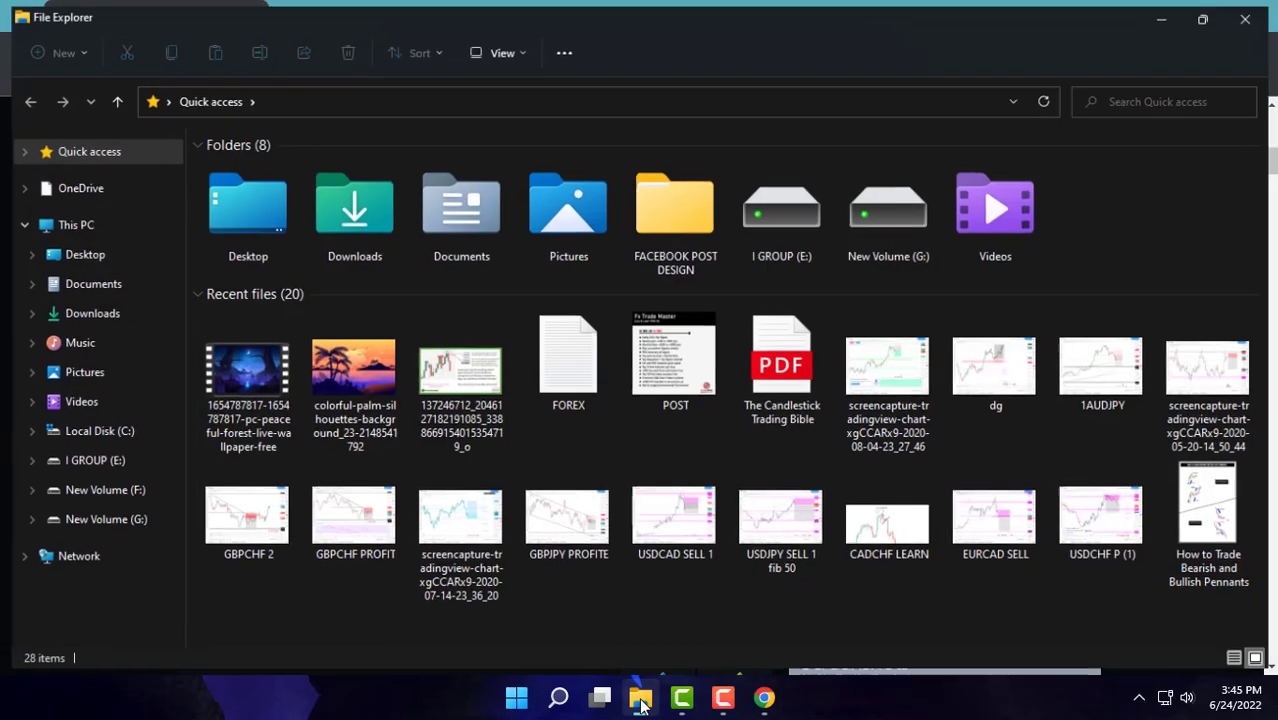
click(106, 314)
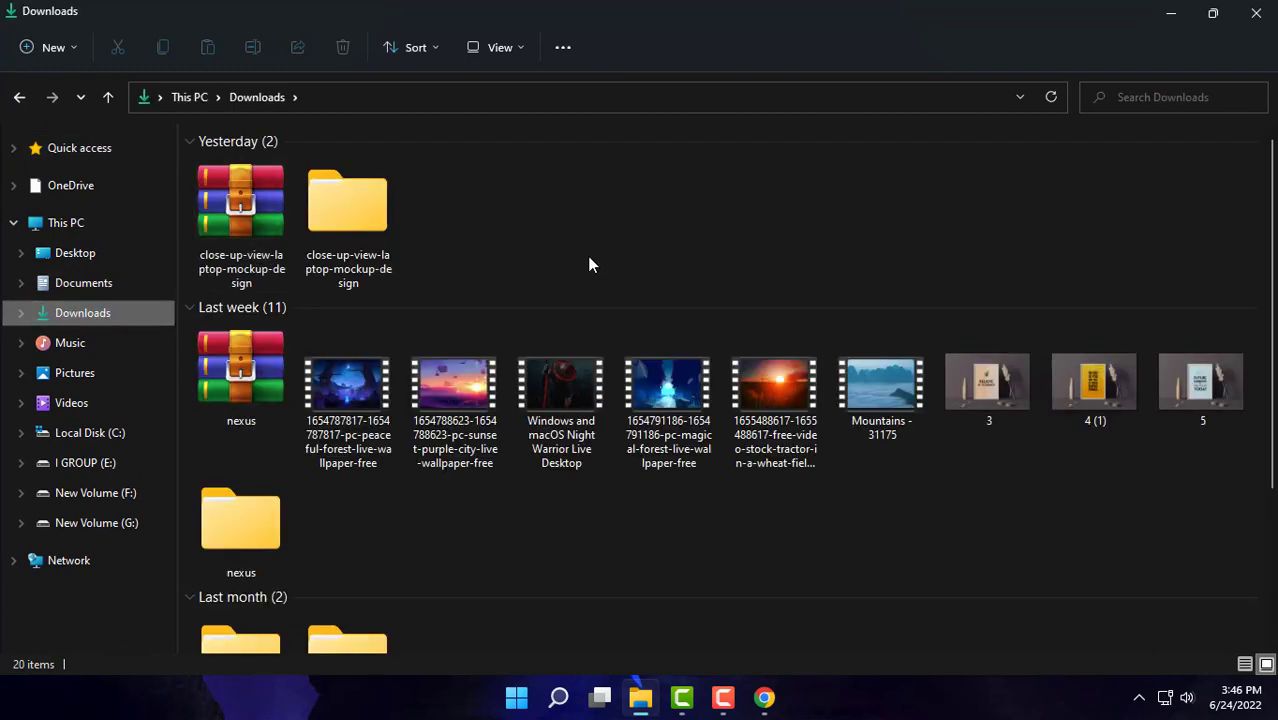
scroll(590, 265, down, 3)
click(225, 280)
double_click(225, 275)
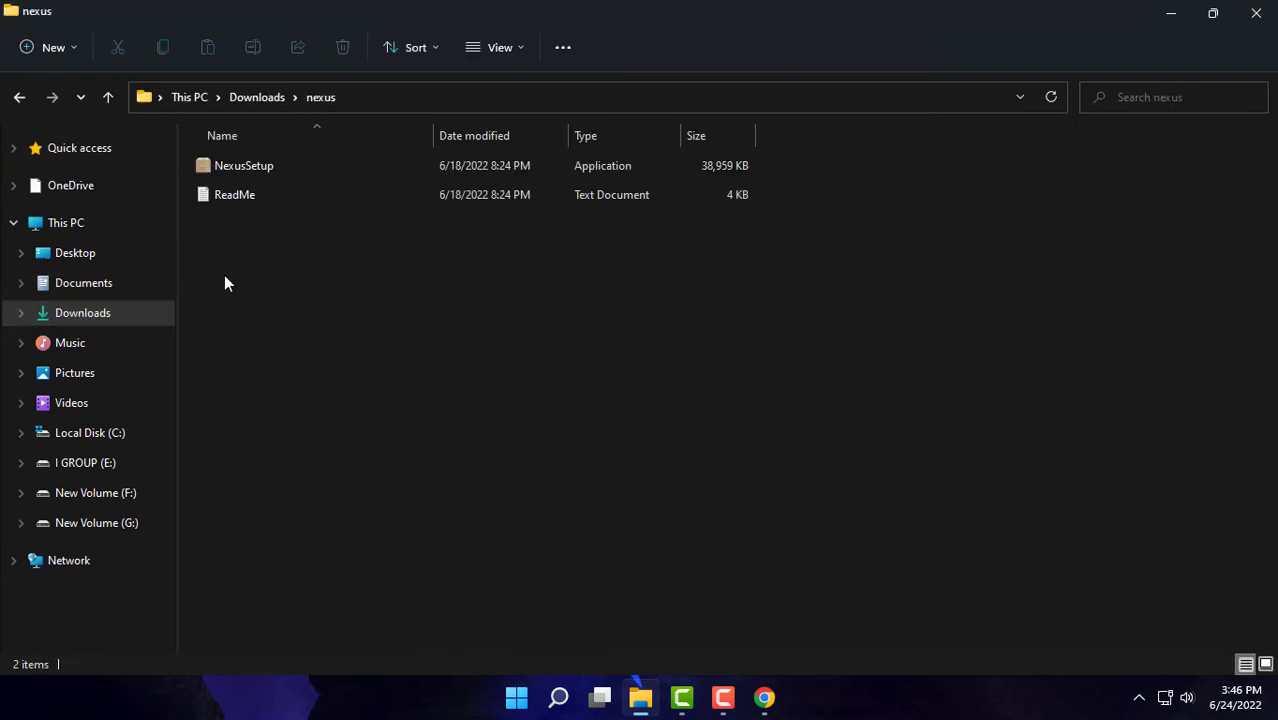
Run NexusSetup and install Nexus 20.10 in English, accepting the license agreement and the default destination folder, and launch it on finishing.
double_click(260, 168)
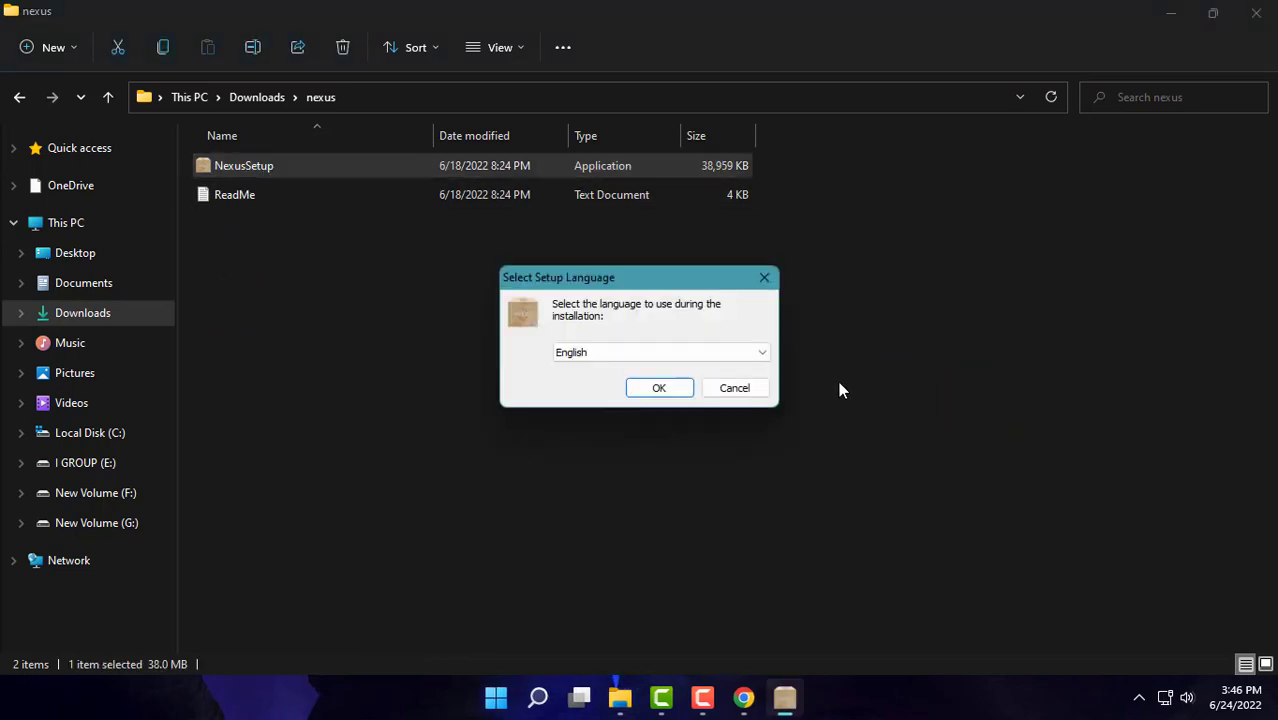
click(676, 390)
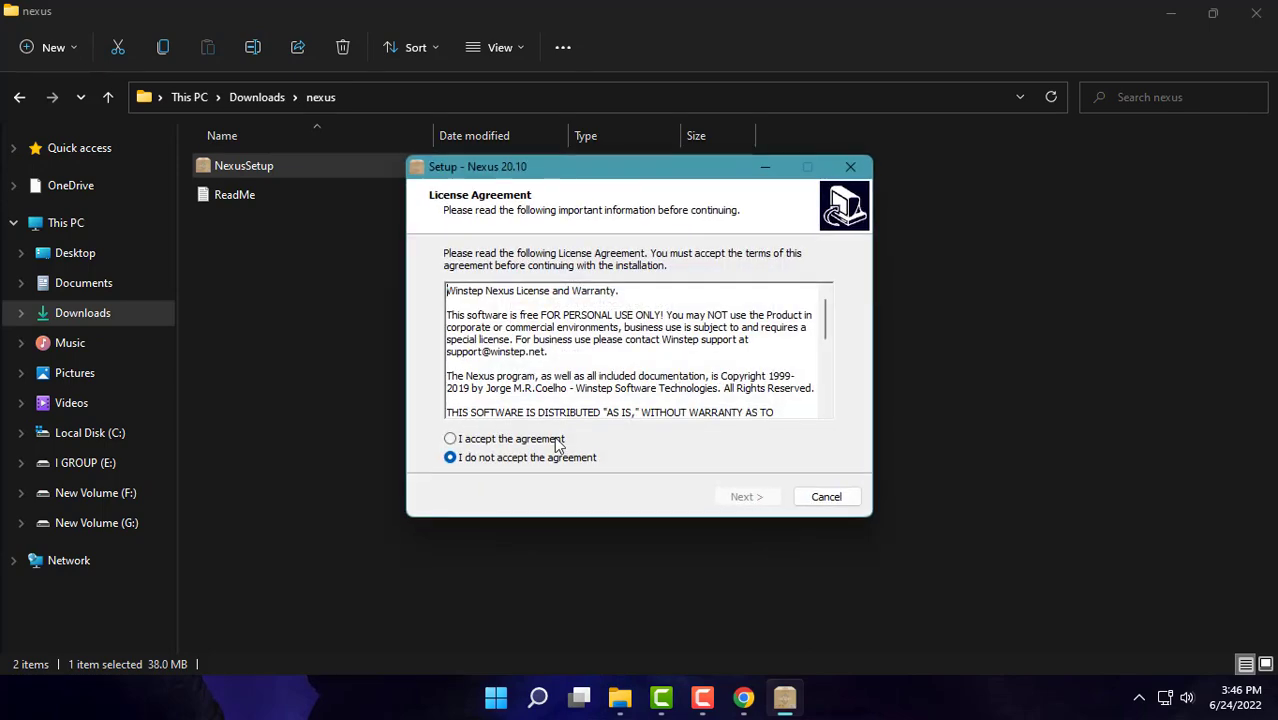
click(742, 494)
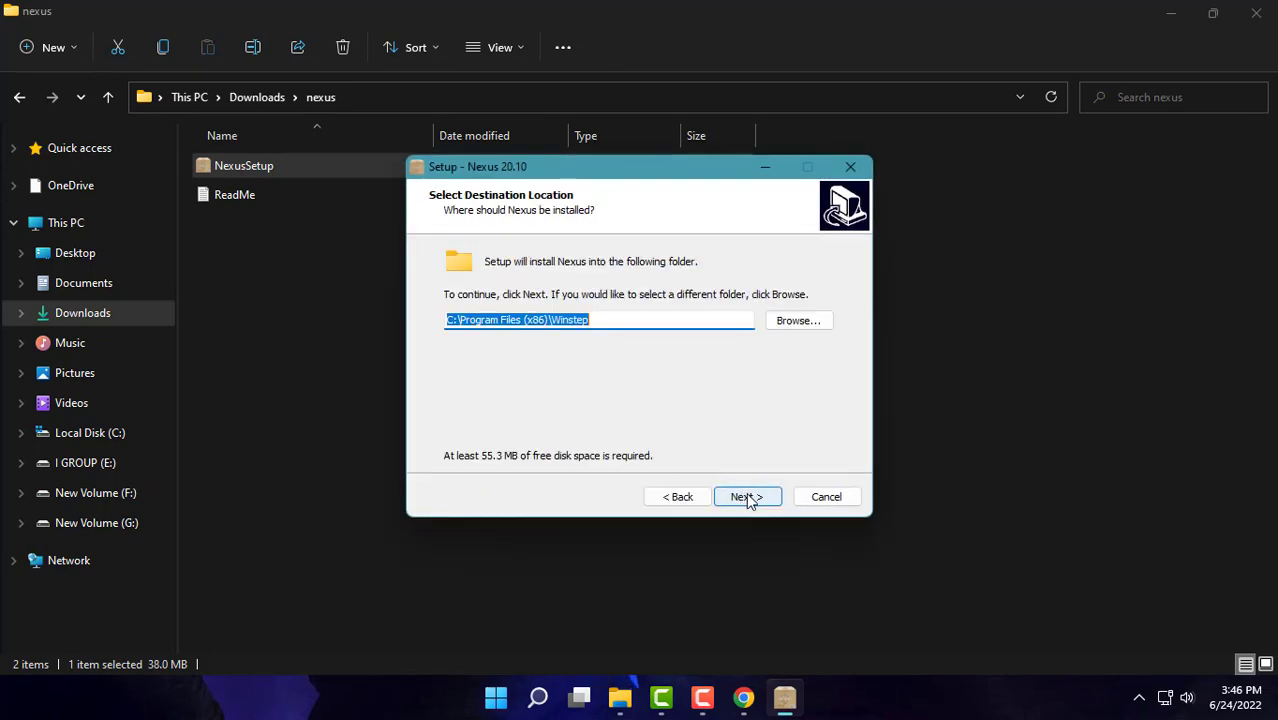
click(749, 498)
click(750, 499)
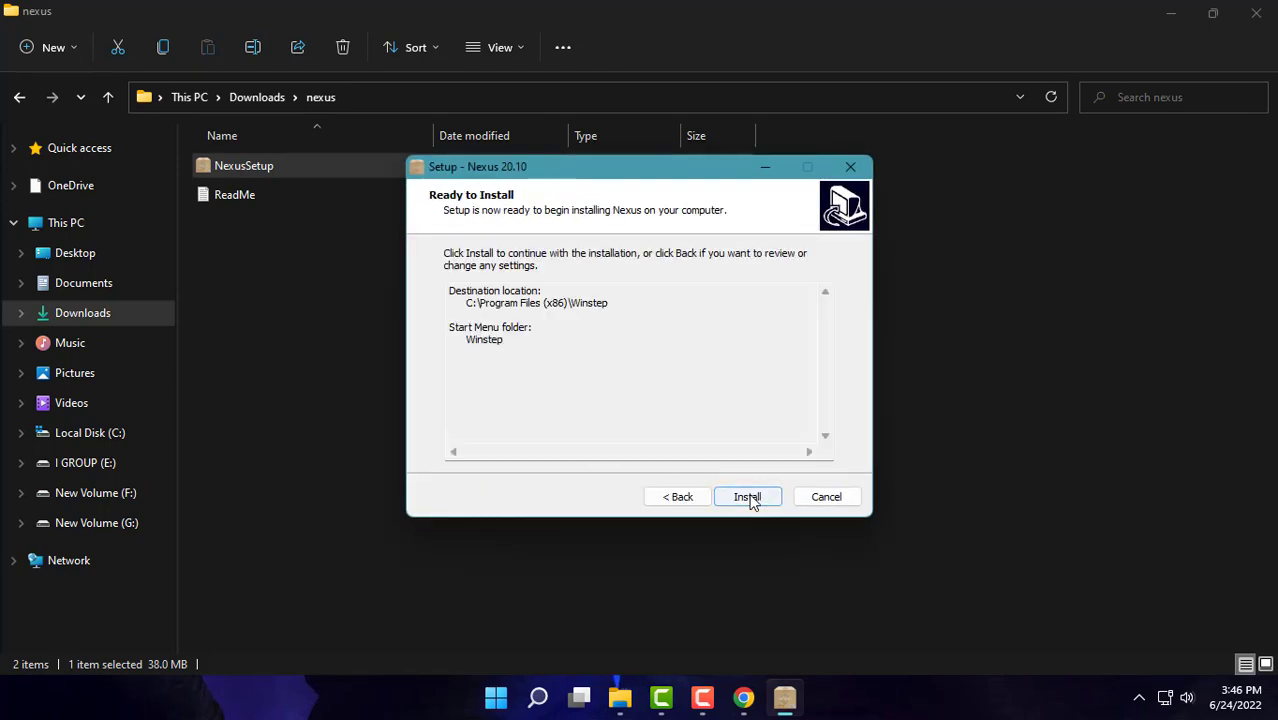
click(752, 501)
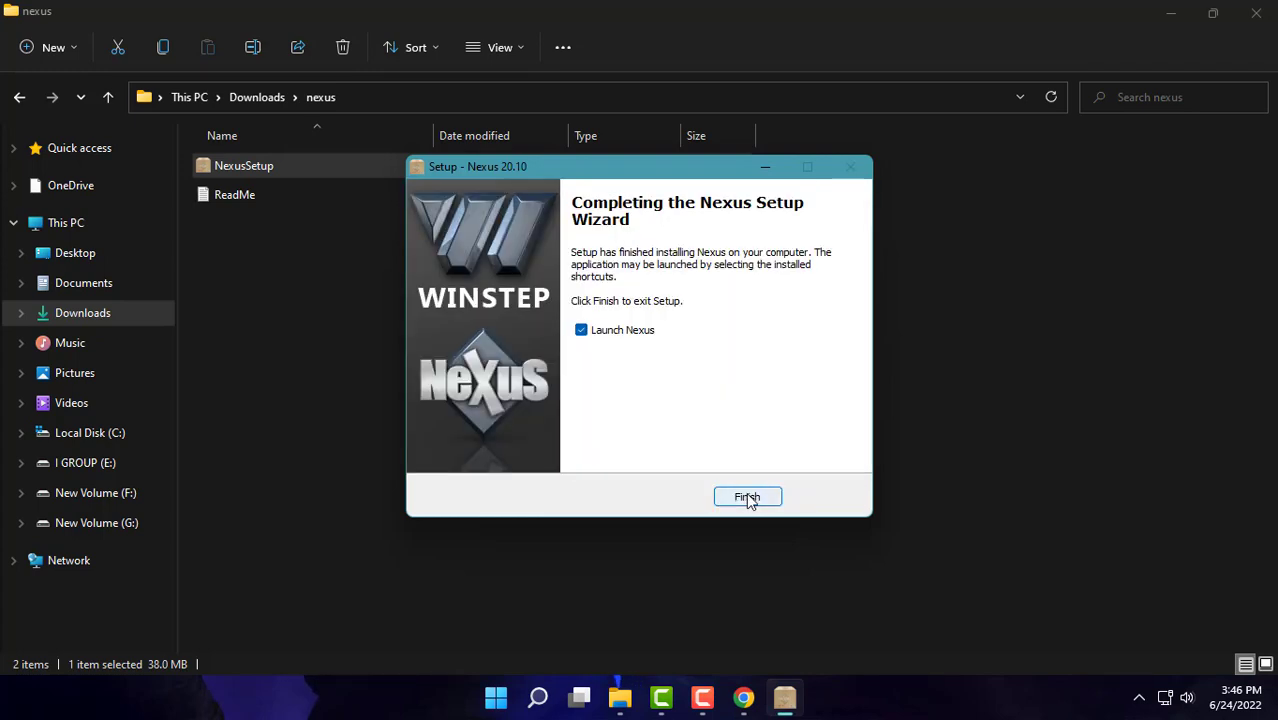
click(748, 497)
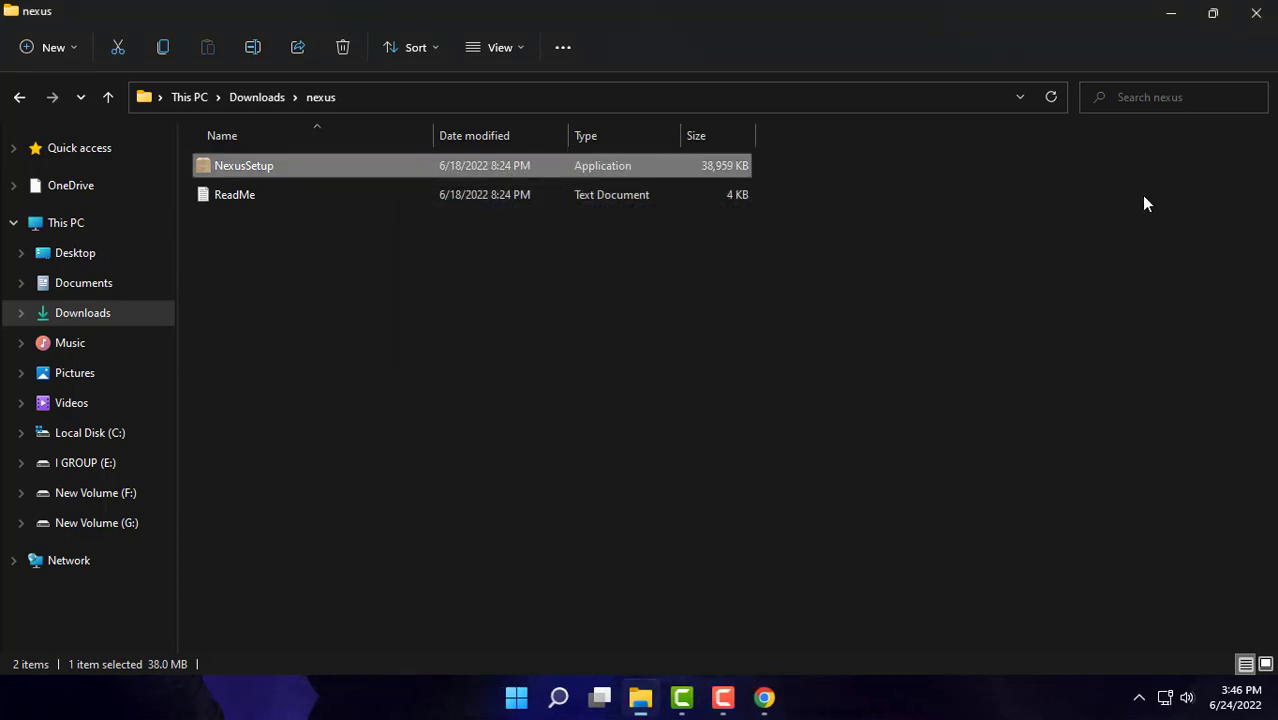
Close the File Explorer and Google Chrome windows to return to the desktop.
click(1258, 13)
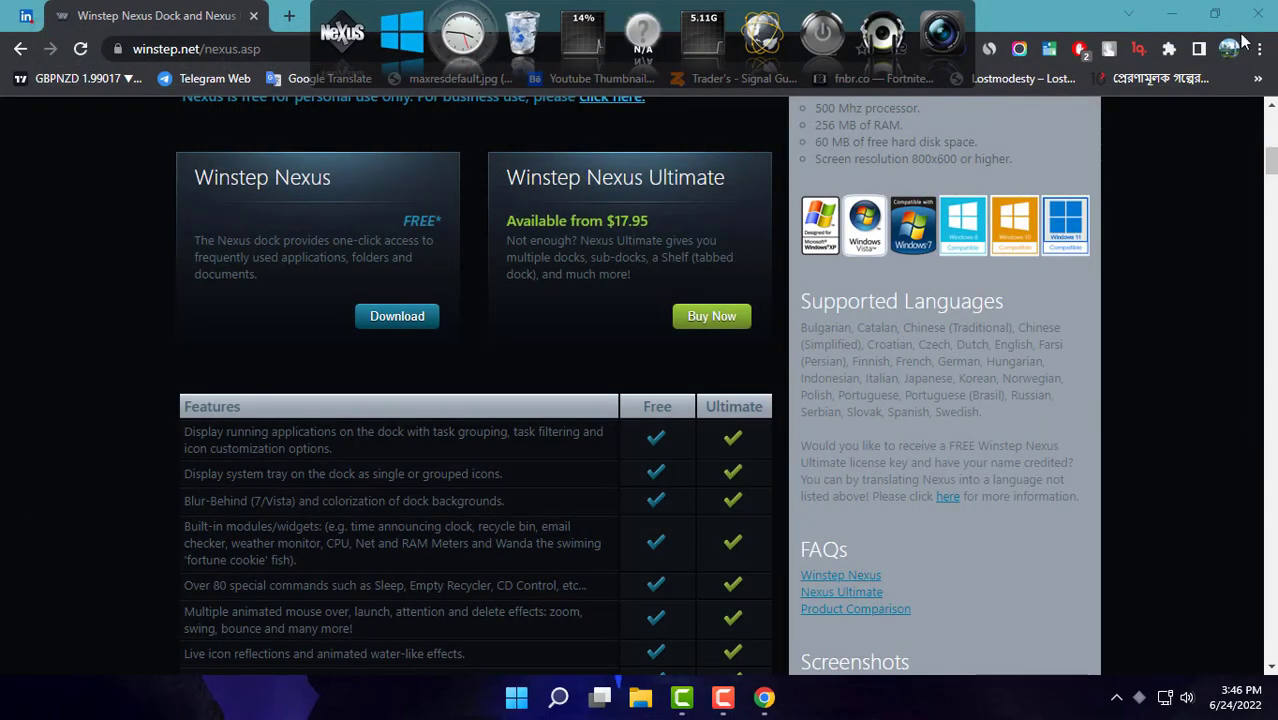
click(1258, 13)
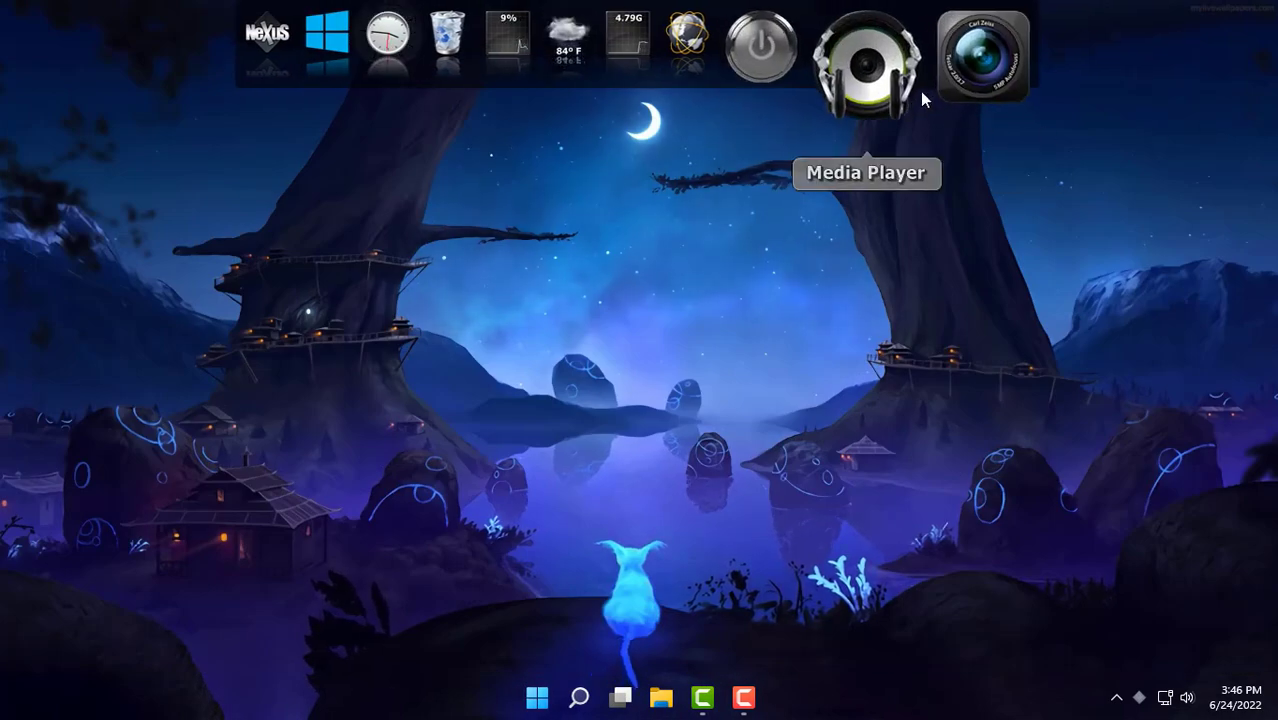
Remove the Capture Desktop and Media Player items from the Nexus dock.
right_click(936, 75)
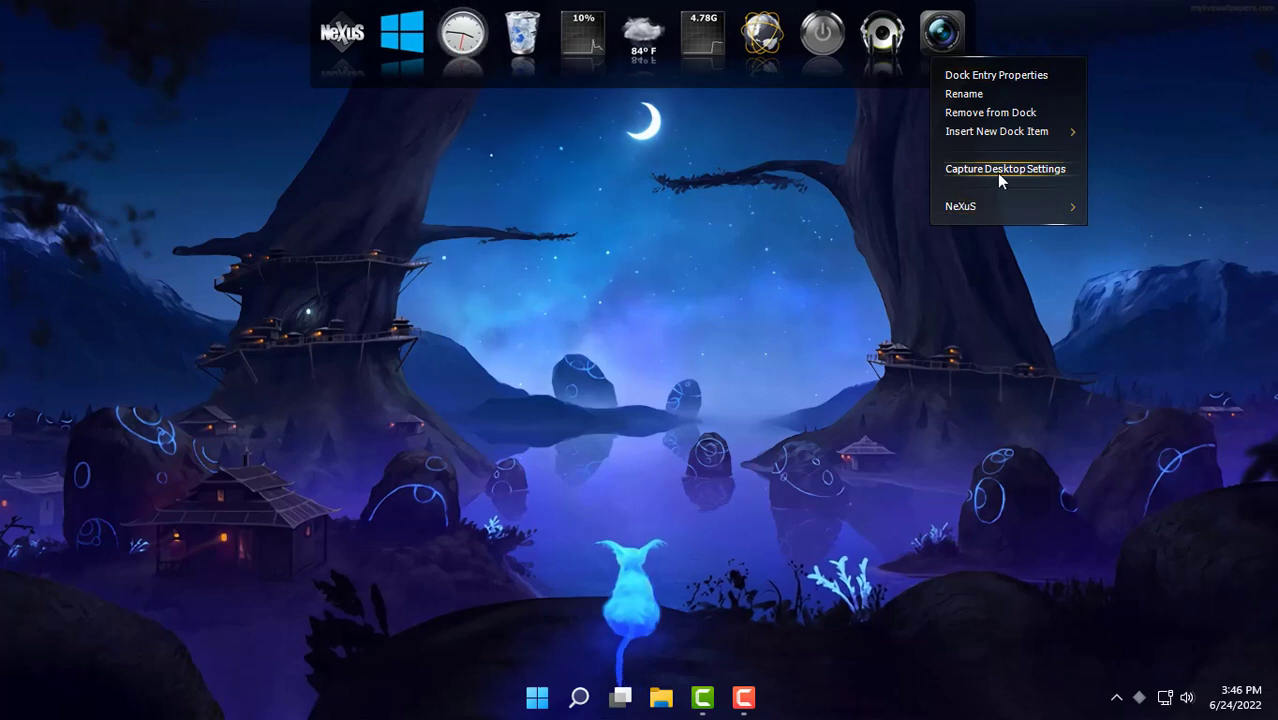
click(993, 112)
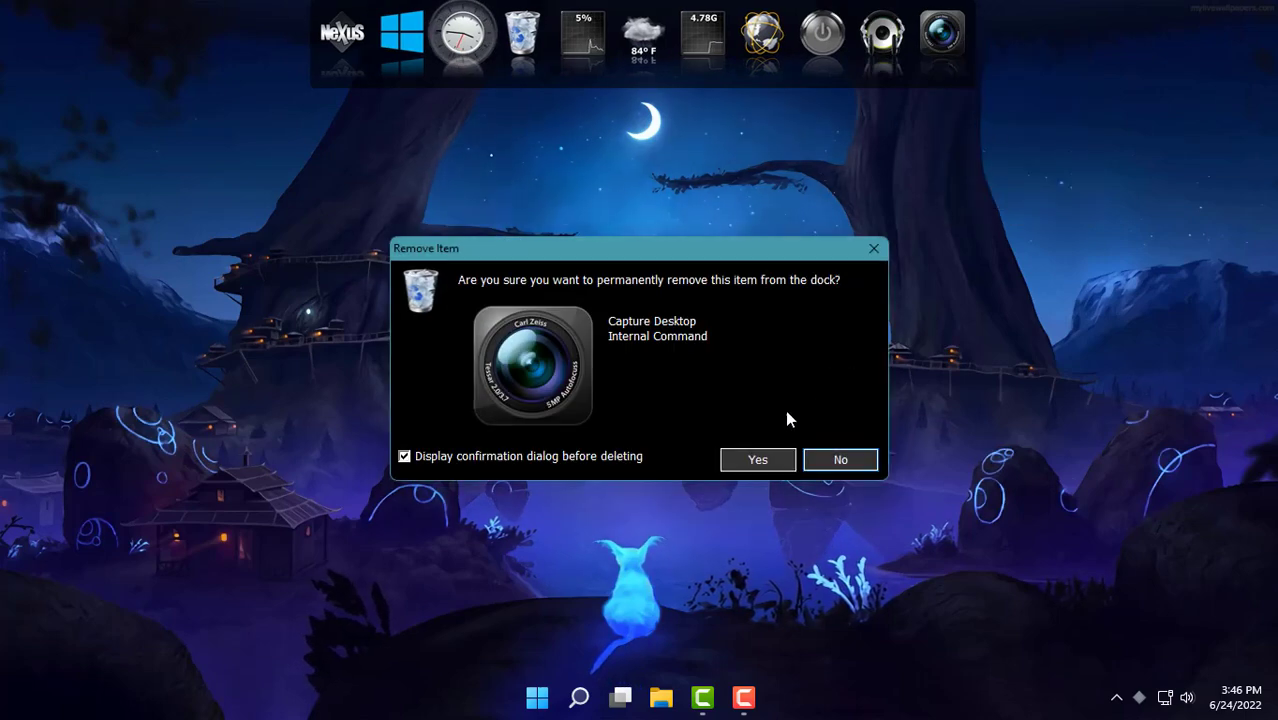
click(773, 455)
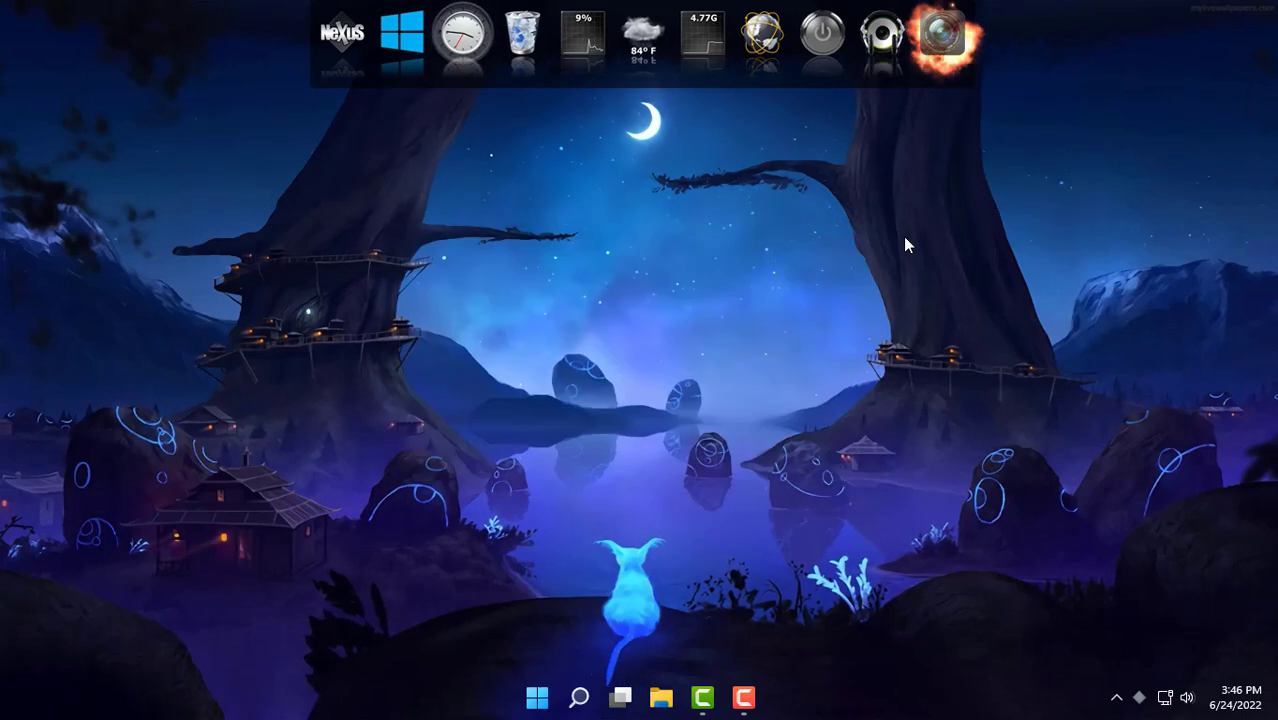
right_click(893, 61)
click(955, 112)
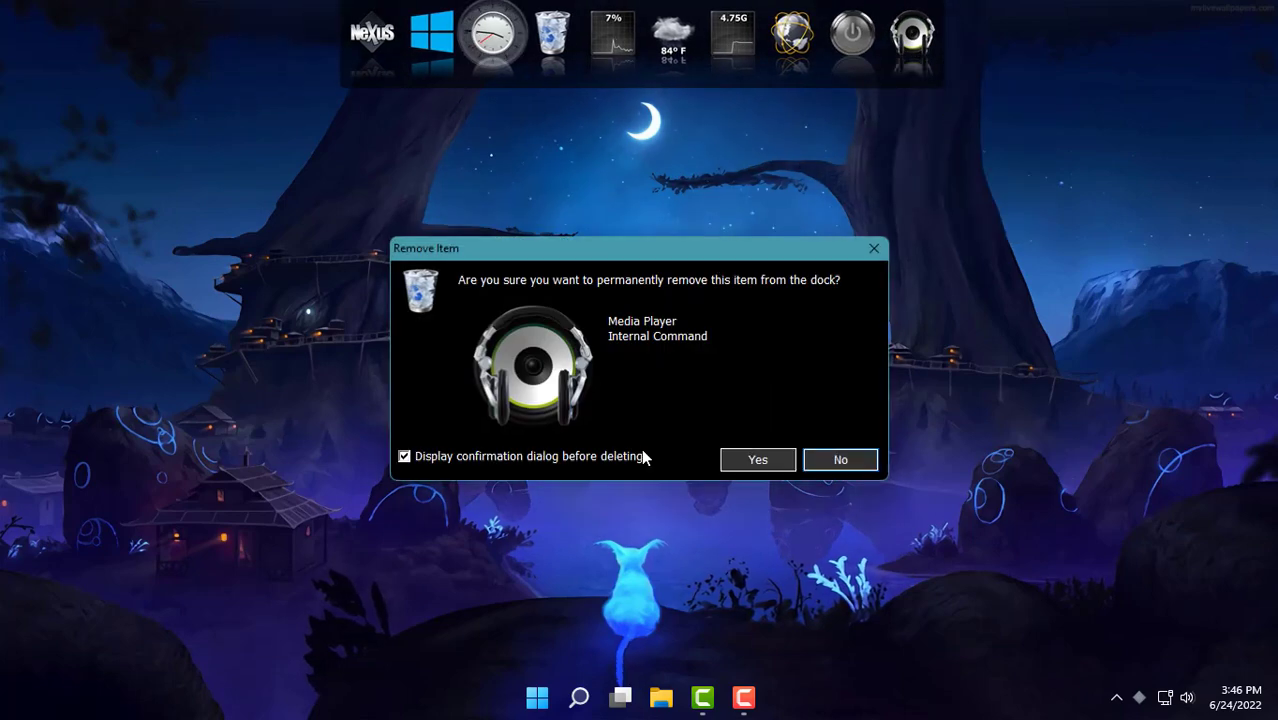
click(745, 460)
Remove the Fast Boot item and the globe-icon container from the Nexus dock.
right_click(874, 42)
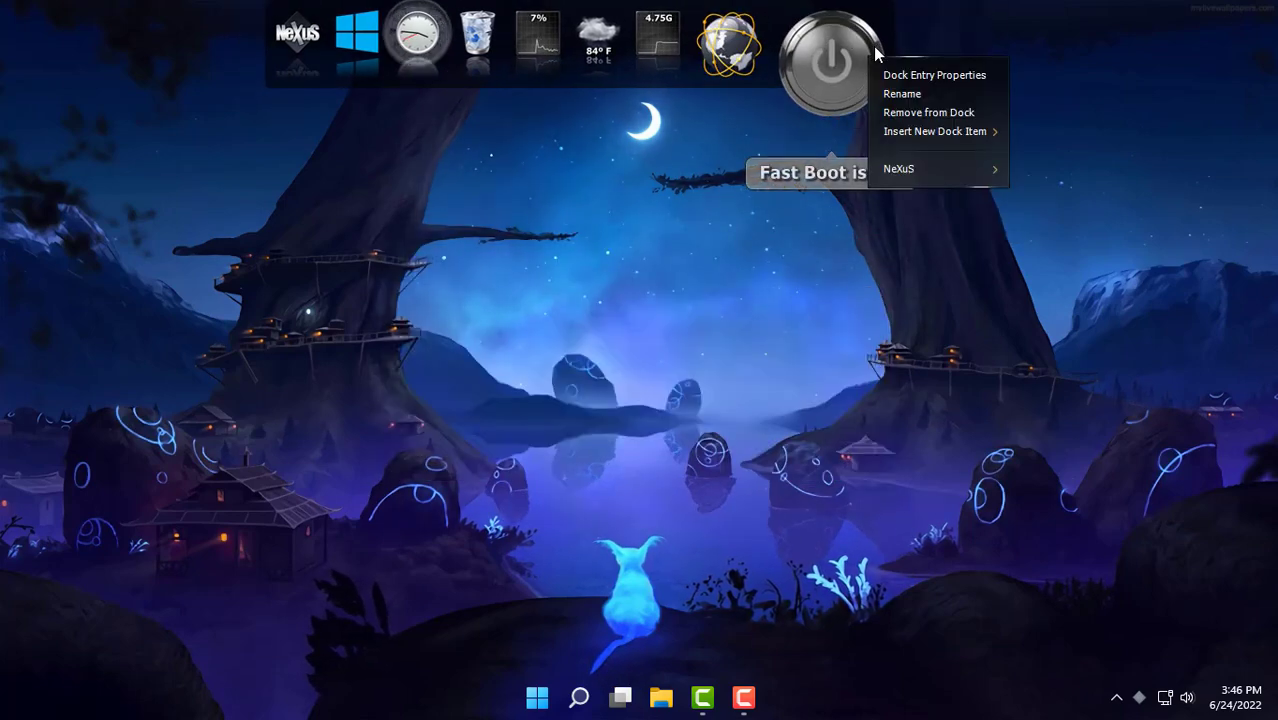
click(910, 112)
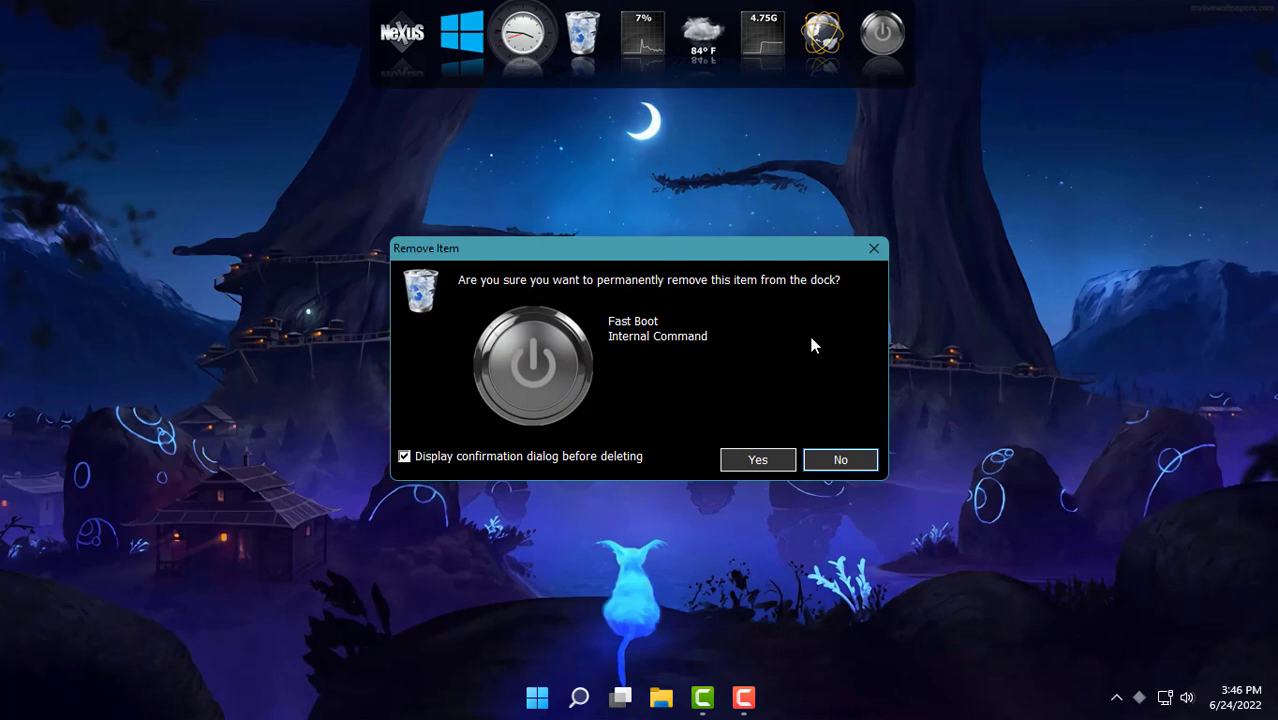
click(757, 460)
right_click(822, 56)
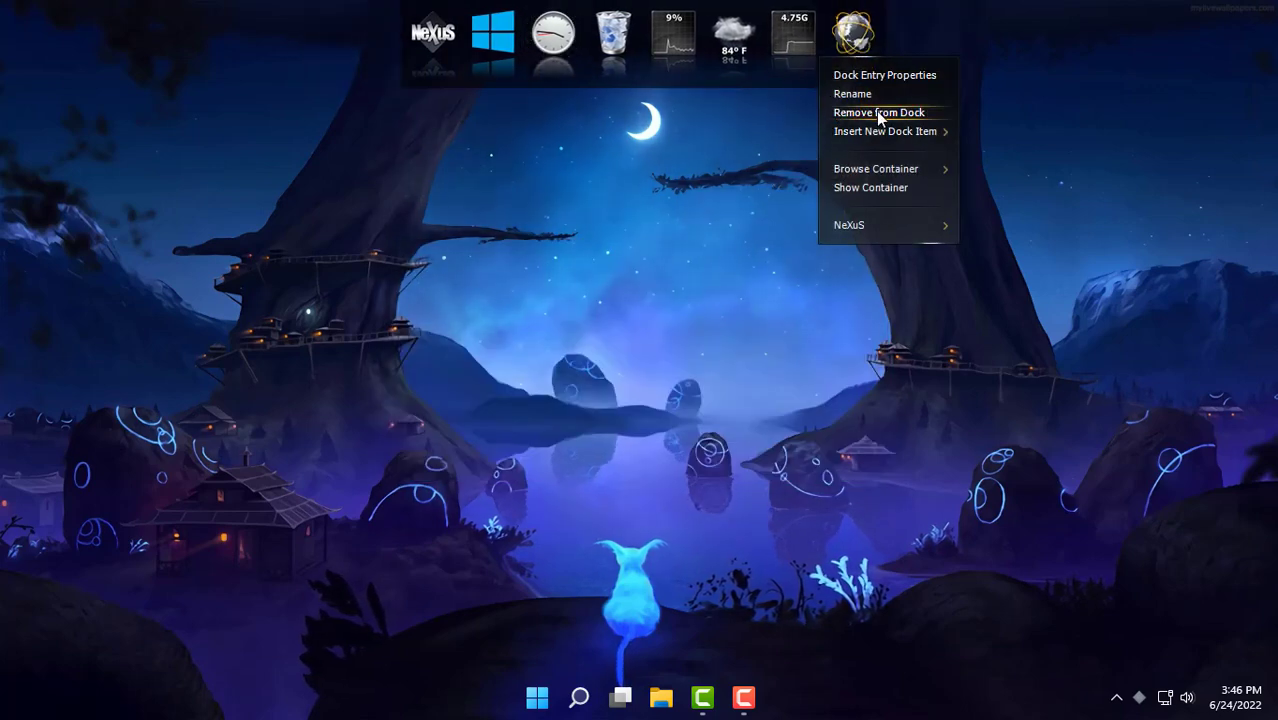
click(876, 111)
click(755, 458)
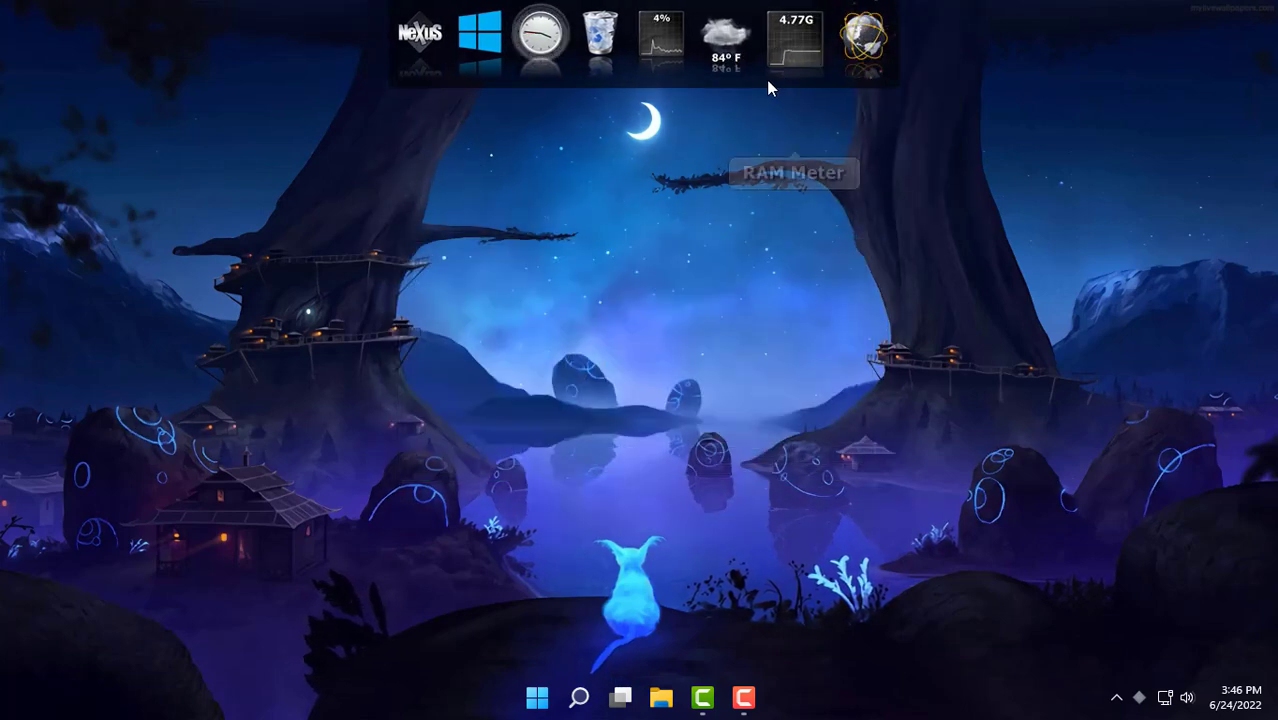
Remove the Clock Module from the Nexus dock.
right_click(555, 66)
click(619, 113)
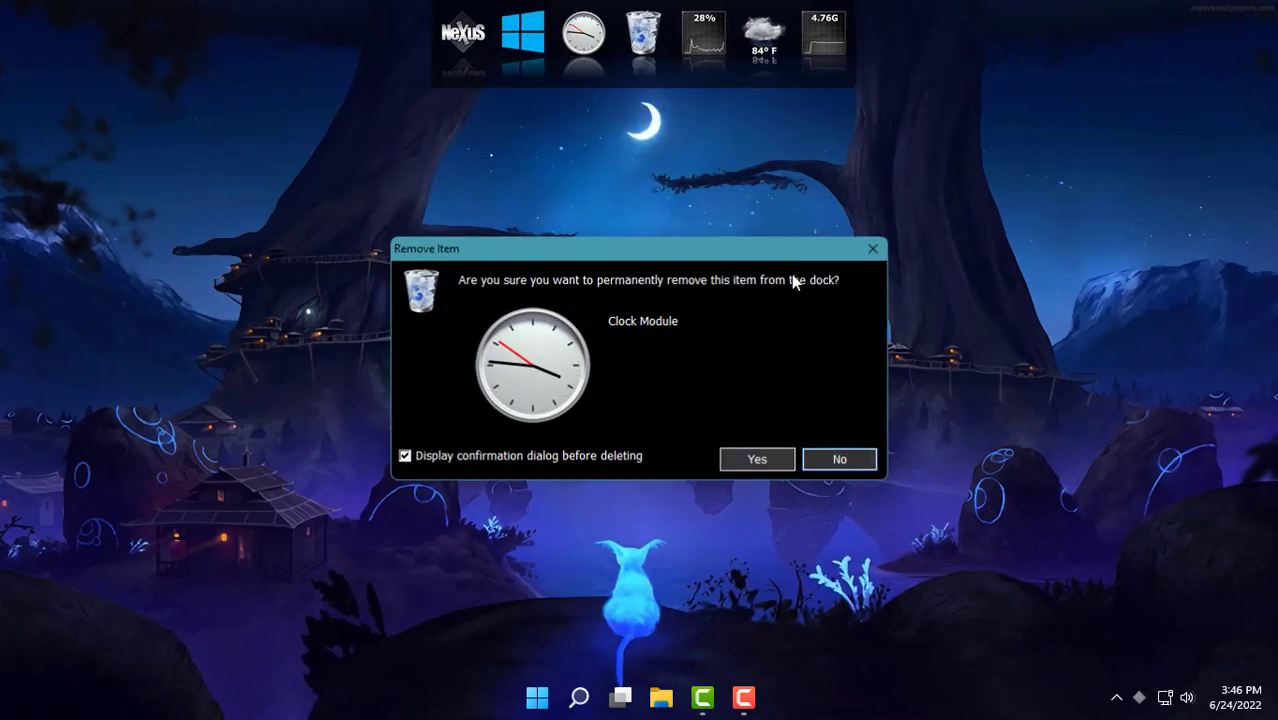
click(772, 458)
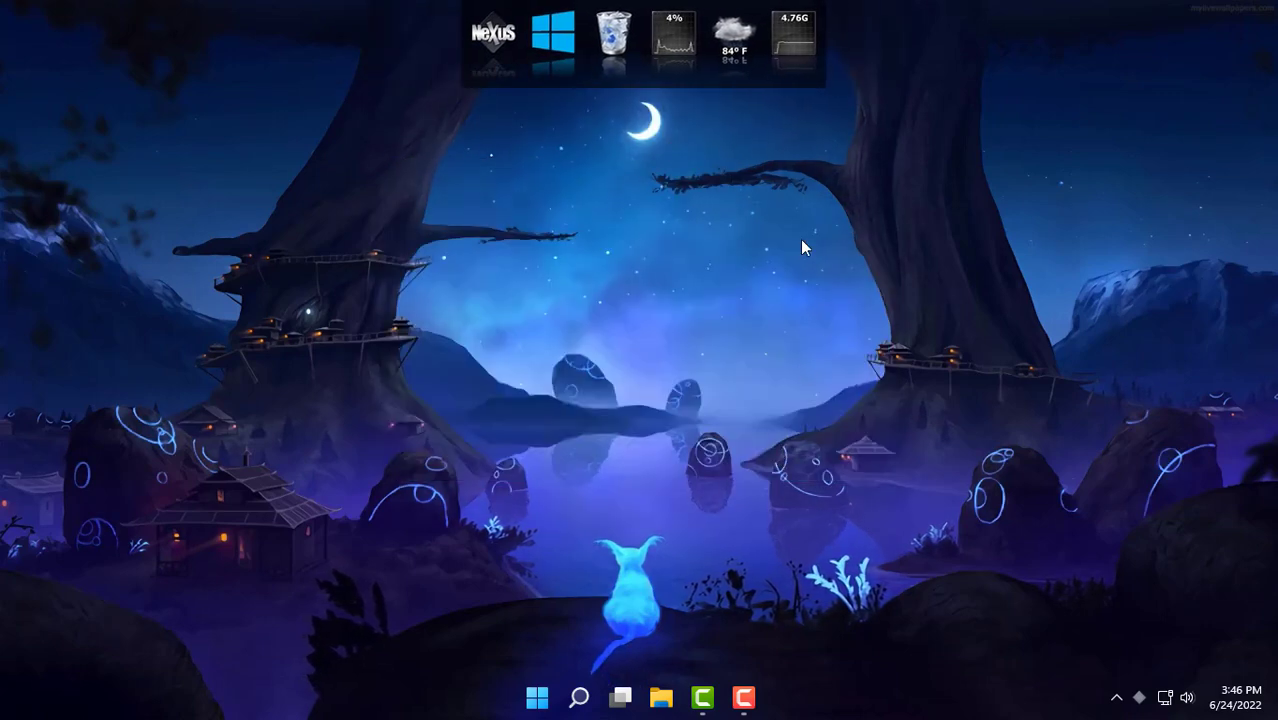
Turn on the display of the desktop icons.
right_click(802, 242)
mouse_move(830, 262)
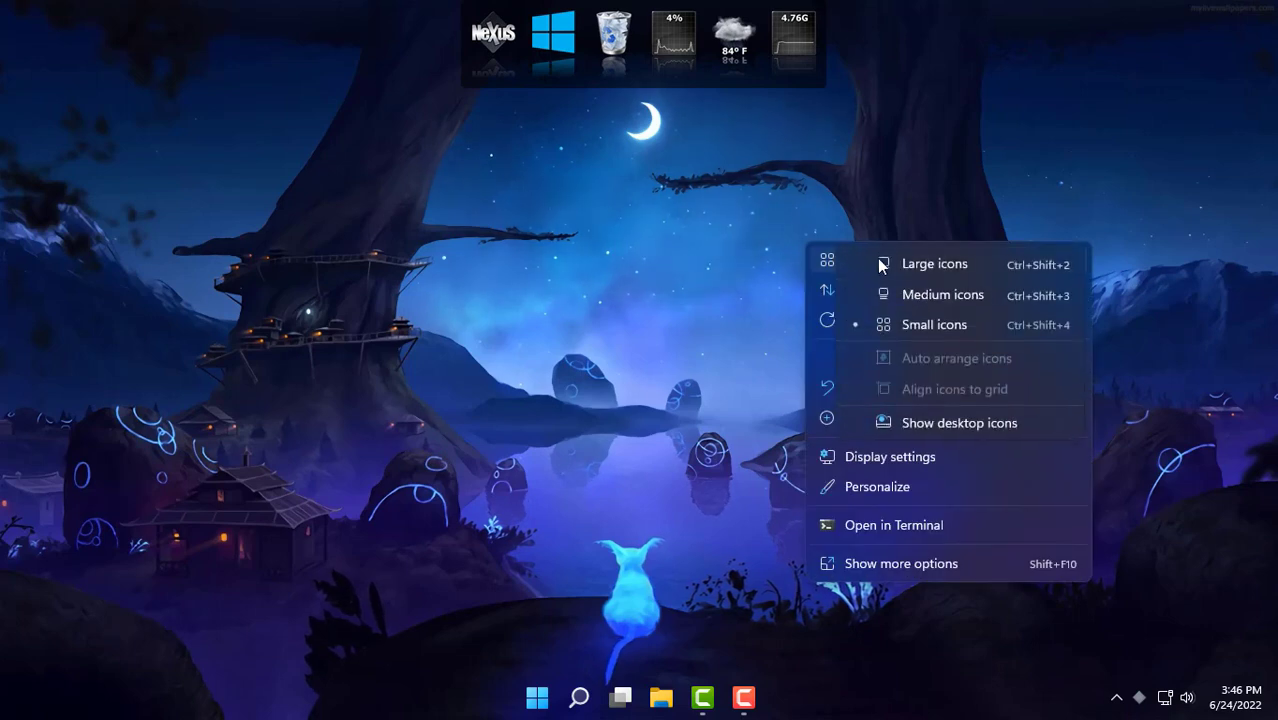
click(863, 420)
Add the FL Studio 20, FF, BR, M4, Camtasia 9, Audacity and PR desktop shortcuts to the dock between the Recycle Bin and CPU Meter.
drag(383, 275, 650, 45)
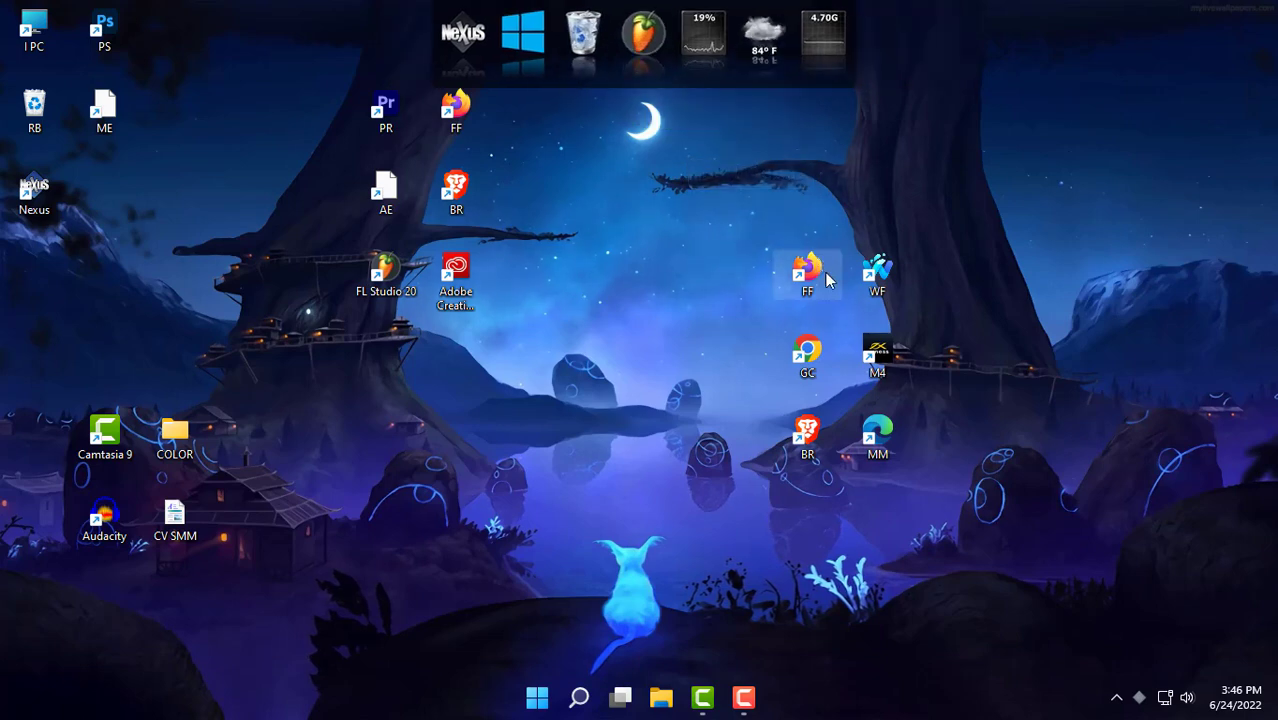
drag(807, 268, 684, 56)
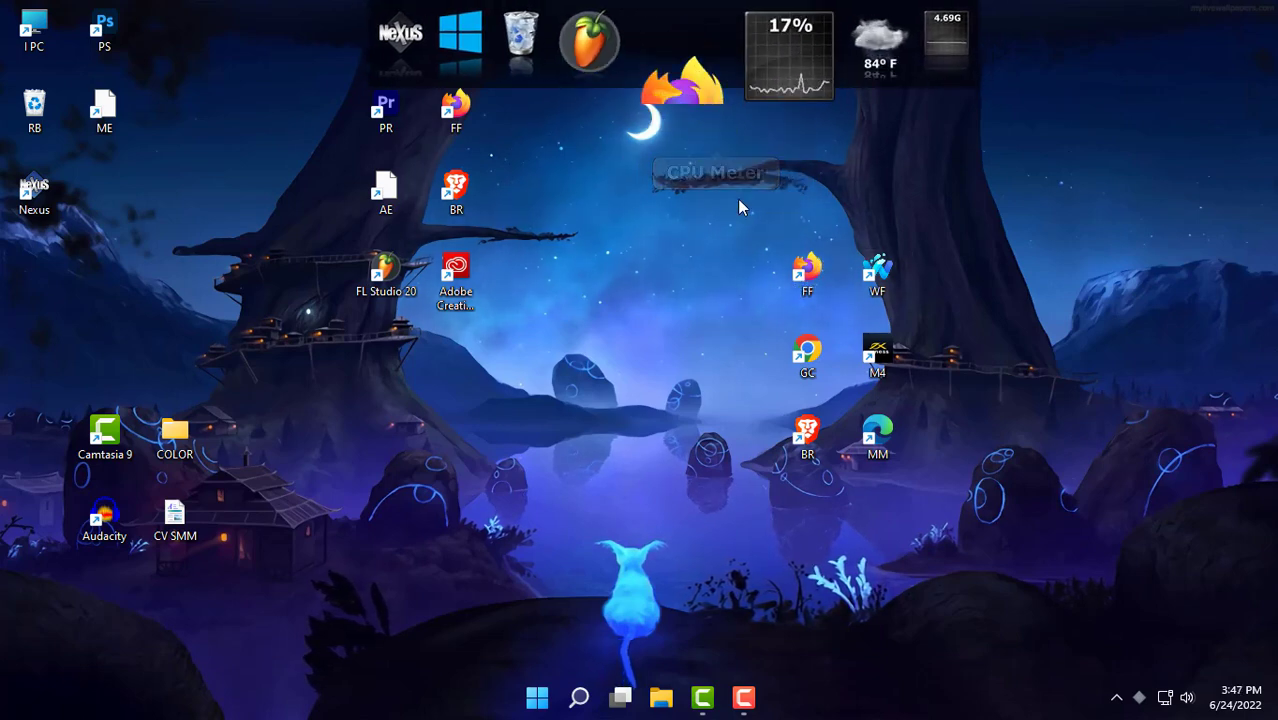
drag(807, 432, 705, 48)
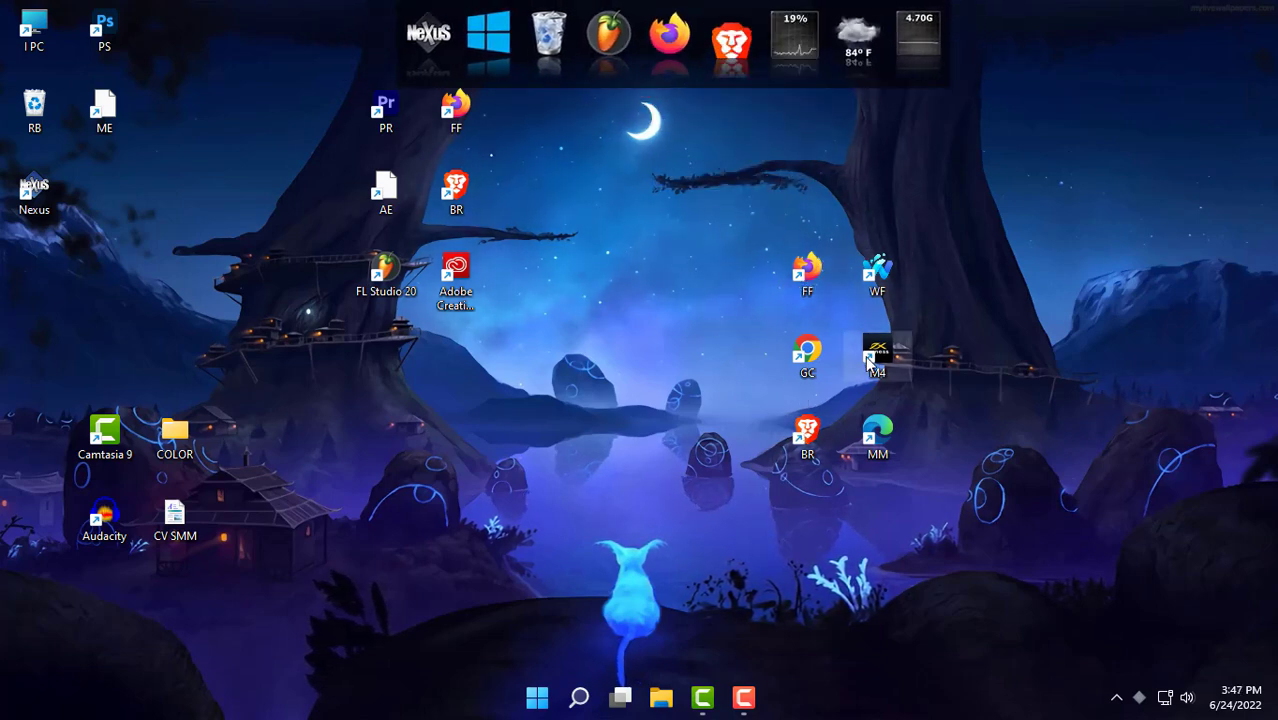
drag(877, 352, 737, 75)
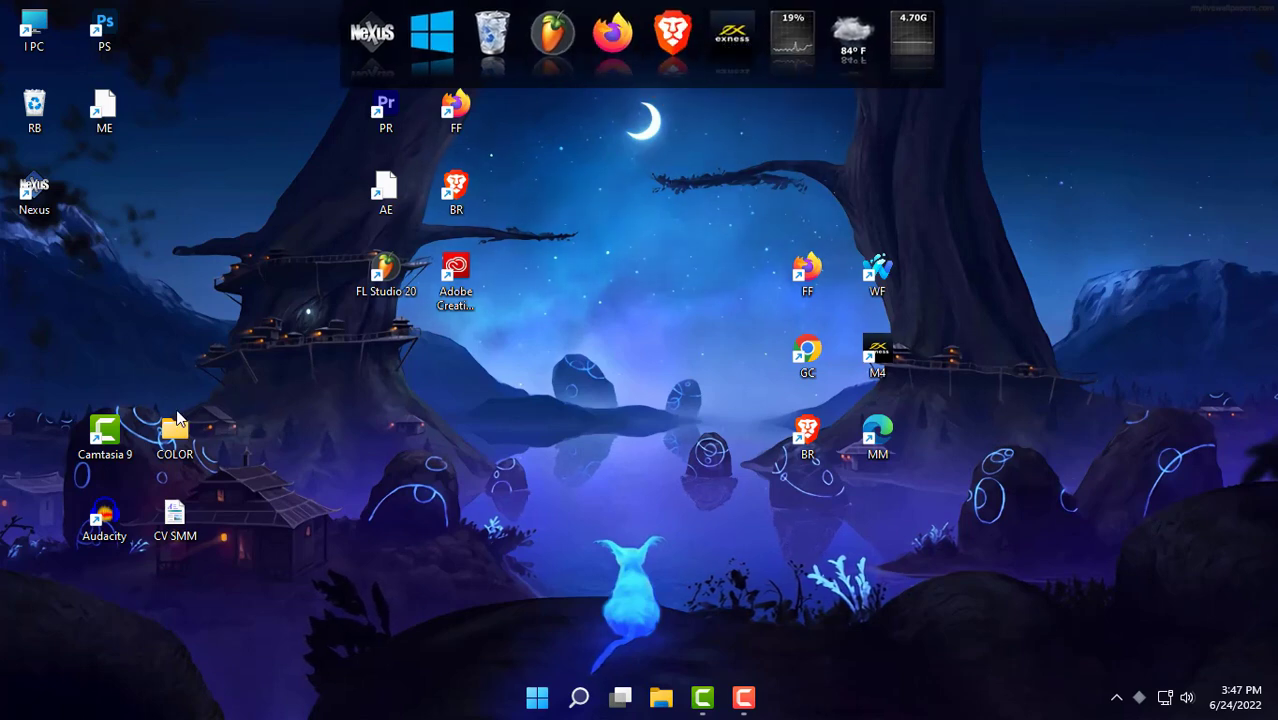
drag(105, 432, 816, 52)
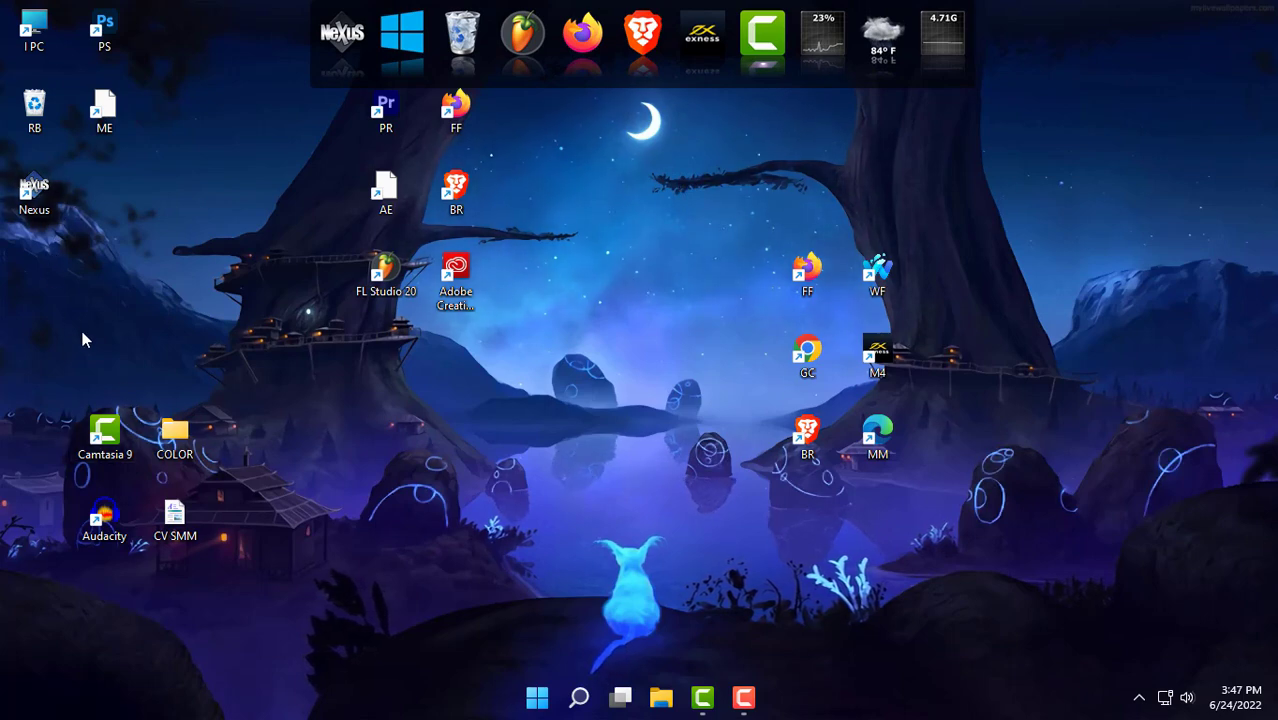
drag(103, 517, 735, 50)
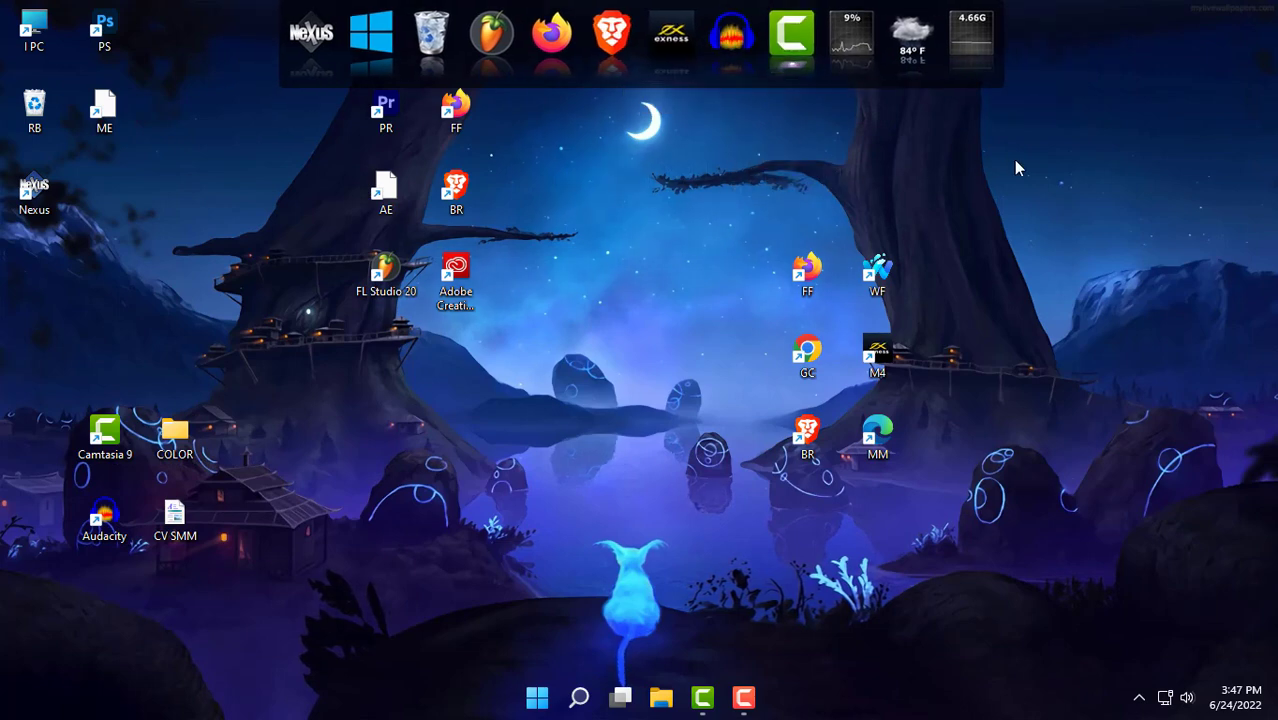
drag(386, 112, 738, 58)
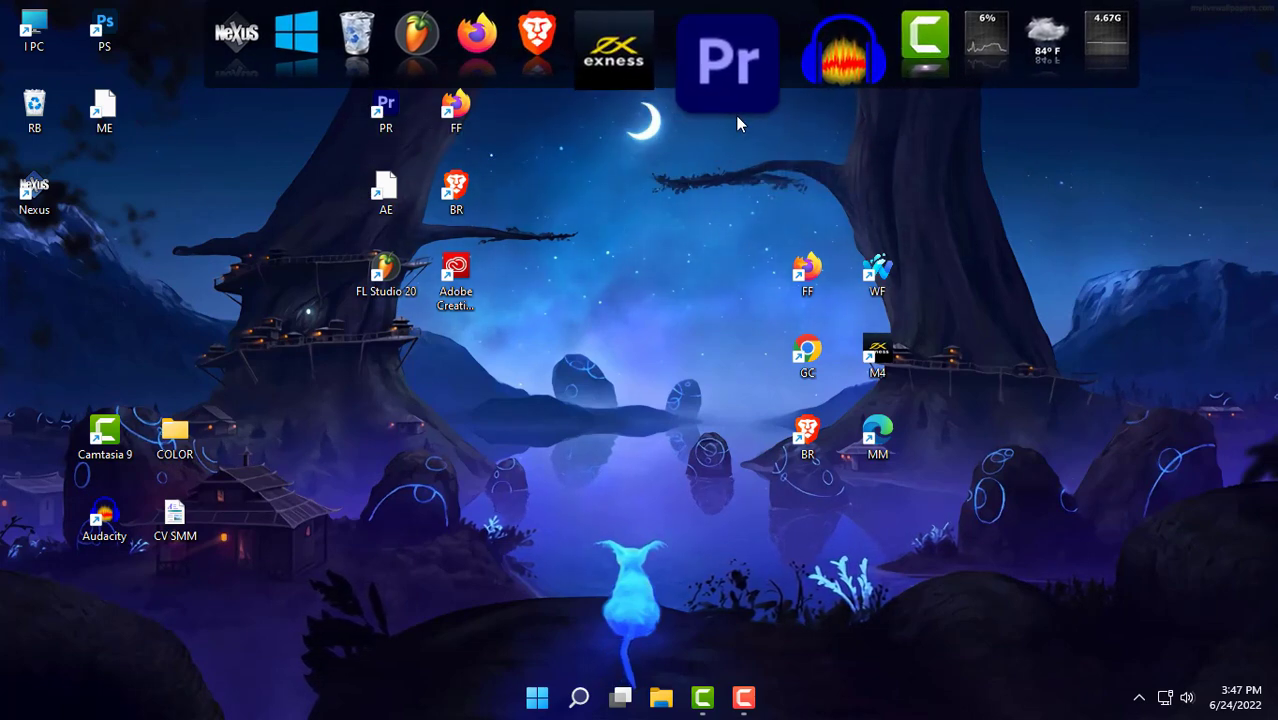
Hide the desktop icons.
right_click(1022, 148)
mouse_move(884, 168)
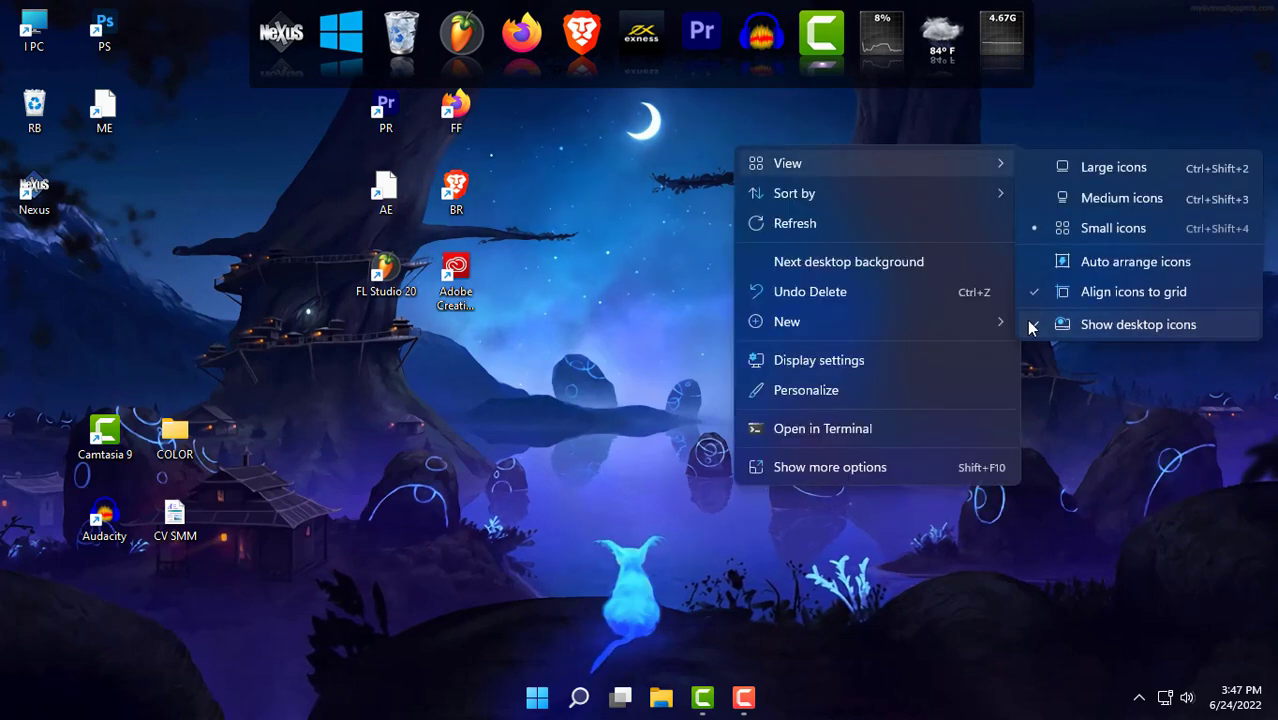
click(1031, 323)
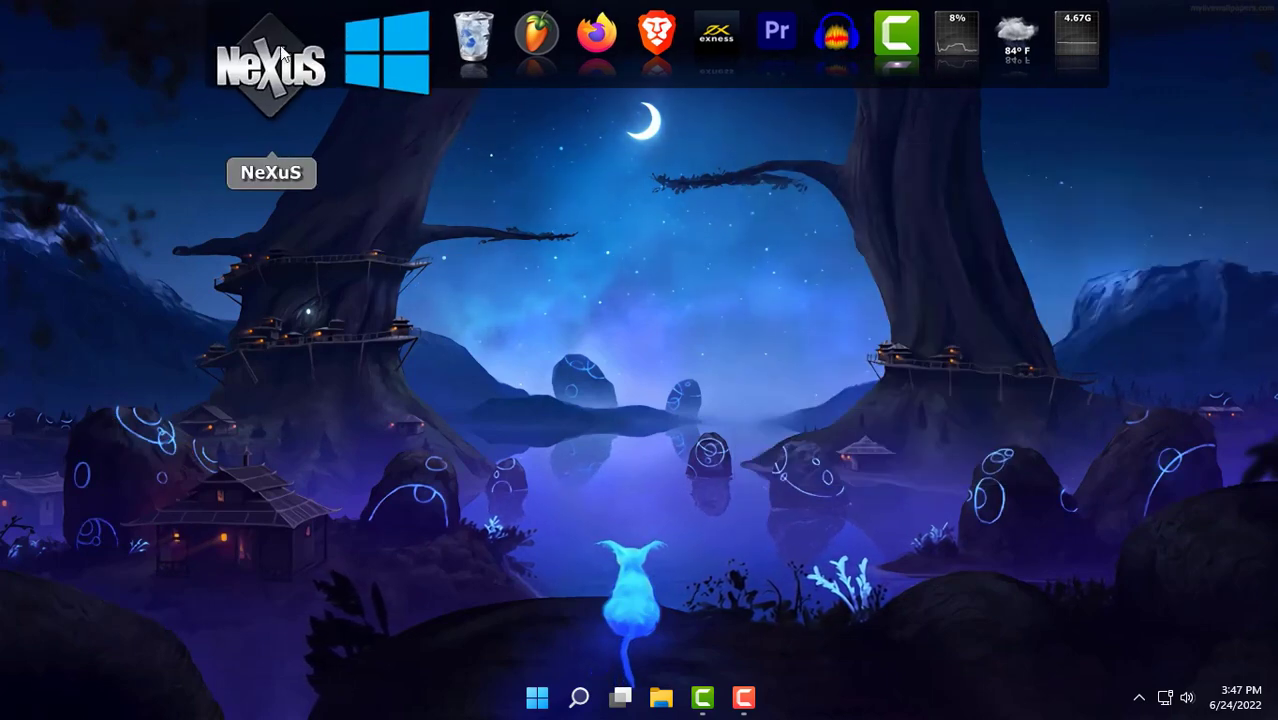
In the Nexus position preferences, attach the dock to the Left screen edge and apply the change.
click(283, 88)
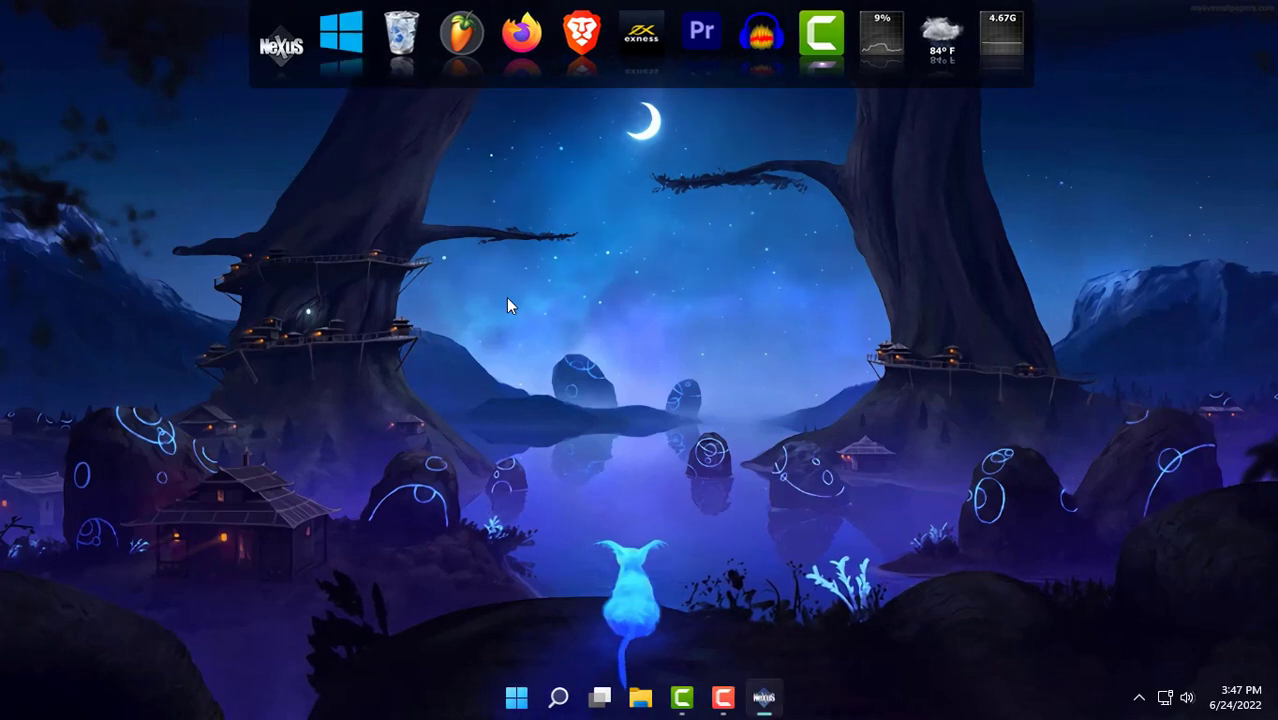
click(424, 181)
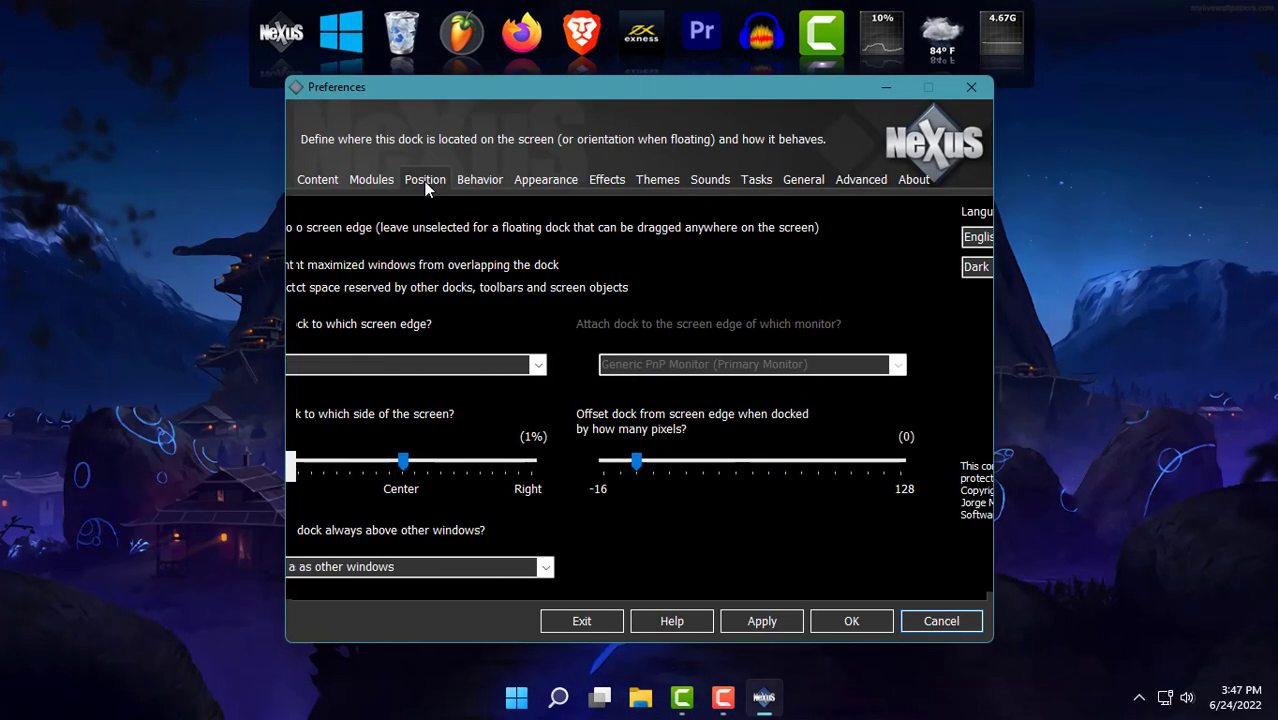
click(413, 363)
click(377, 386)
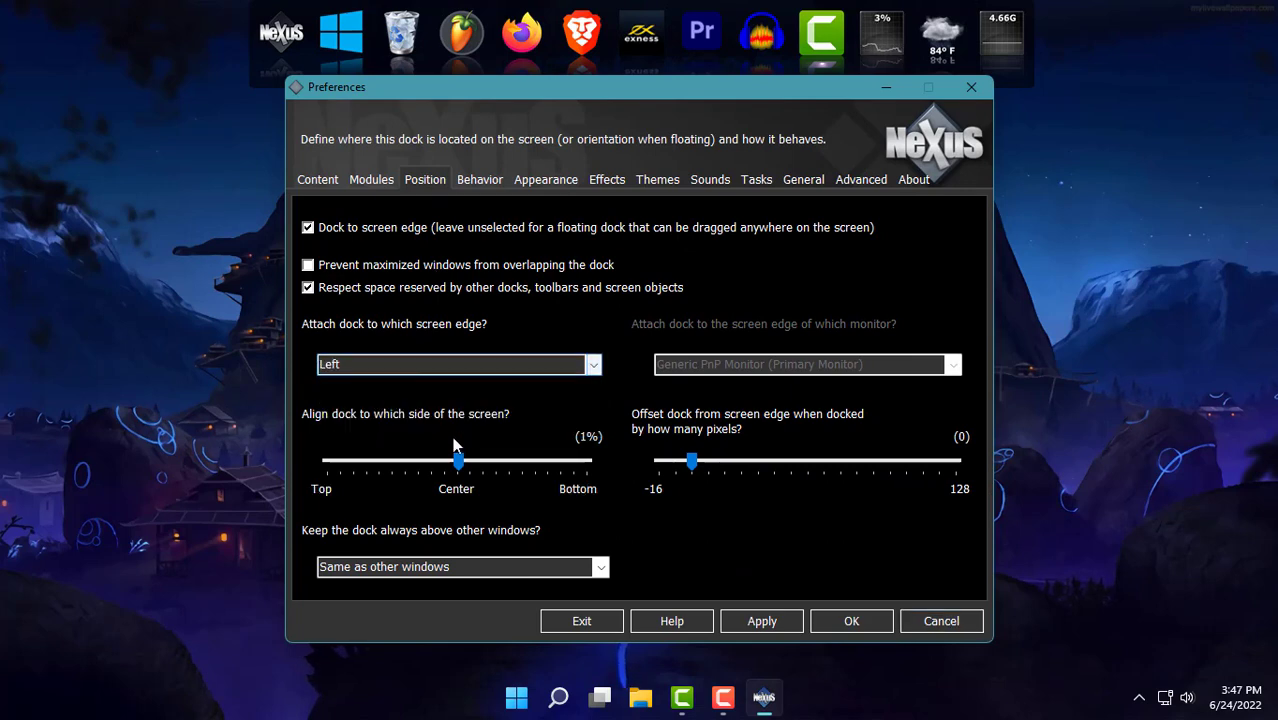
click(740, 621)
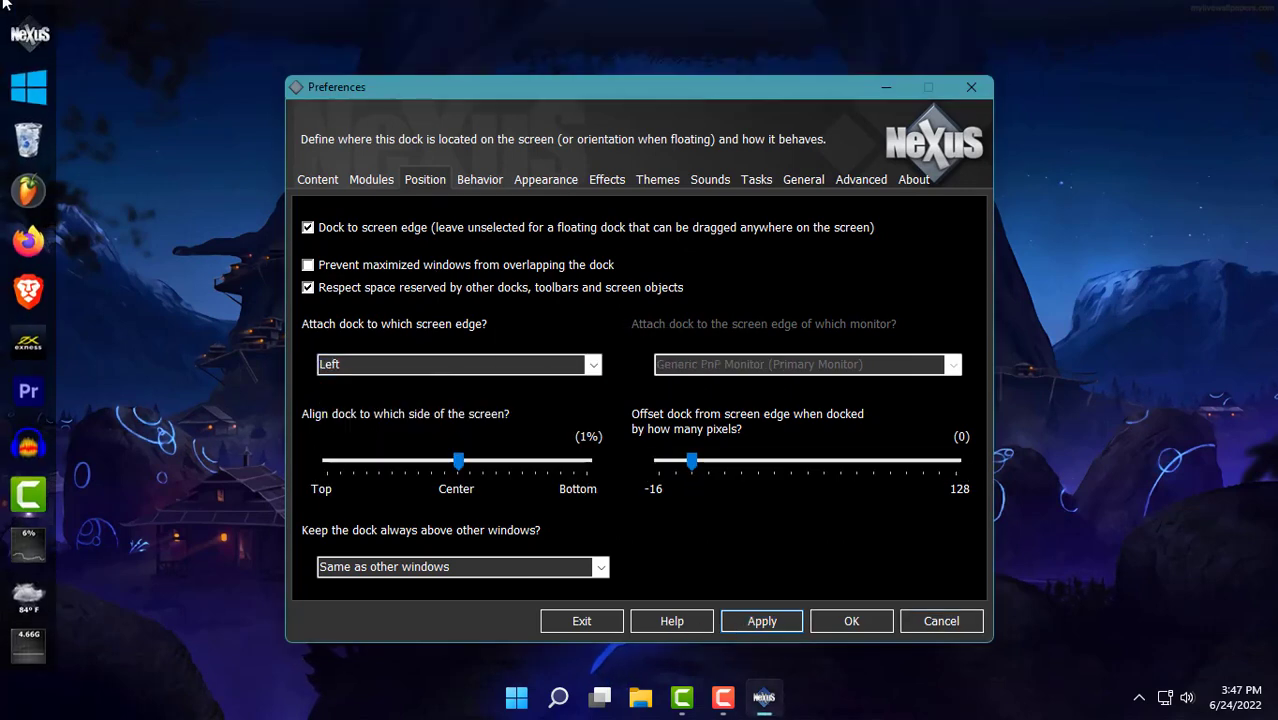
In the Nexus appearance preferences, set the dock icon size to 38 pixels and apply it.
click(540, 178)
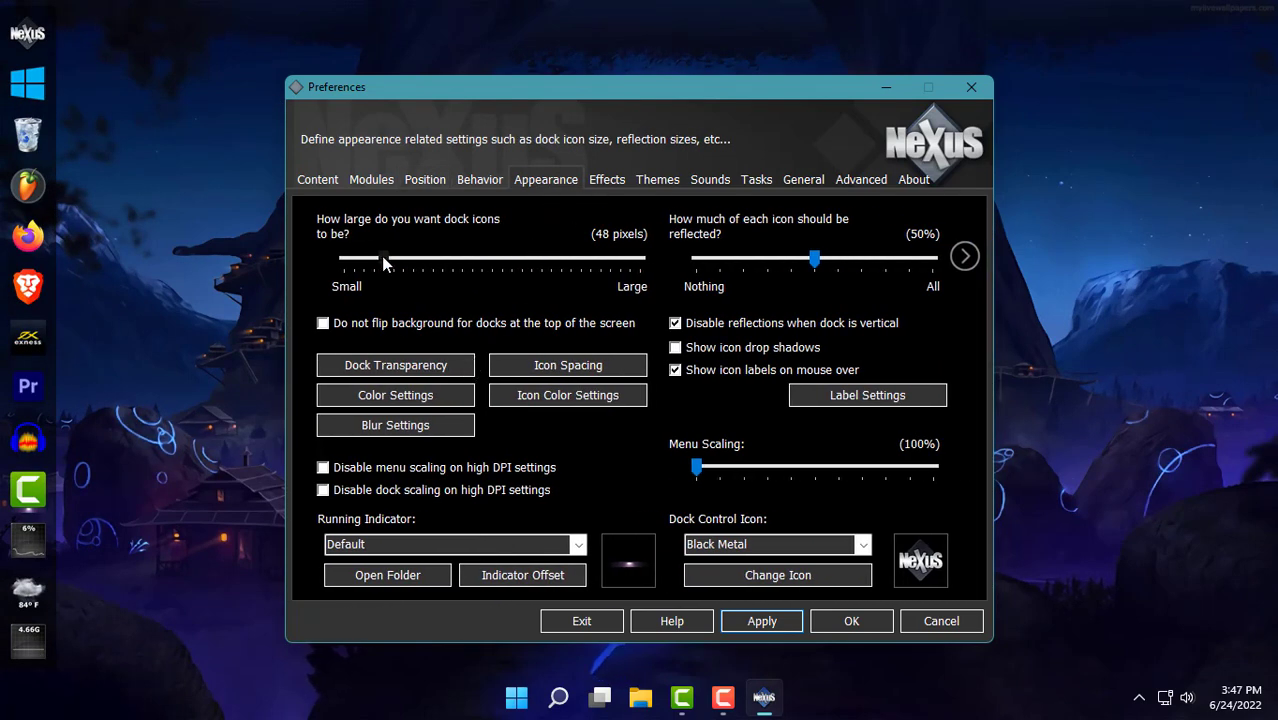
drag(383, 257, 371, 257)
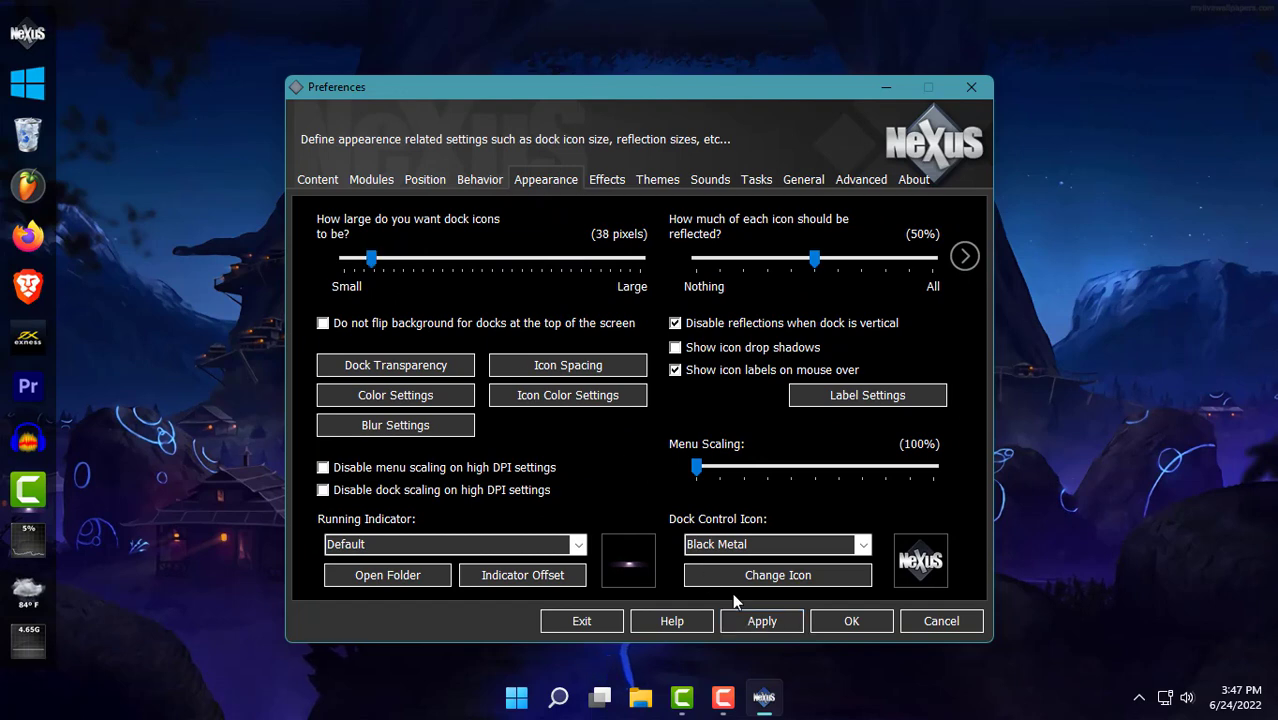
click(768, 622)
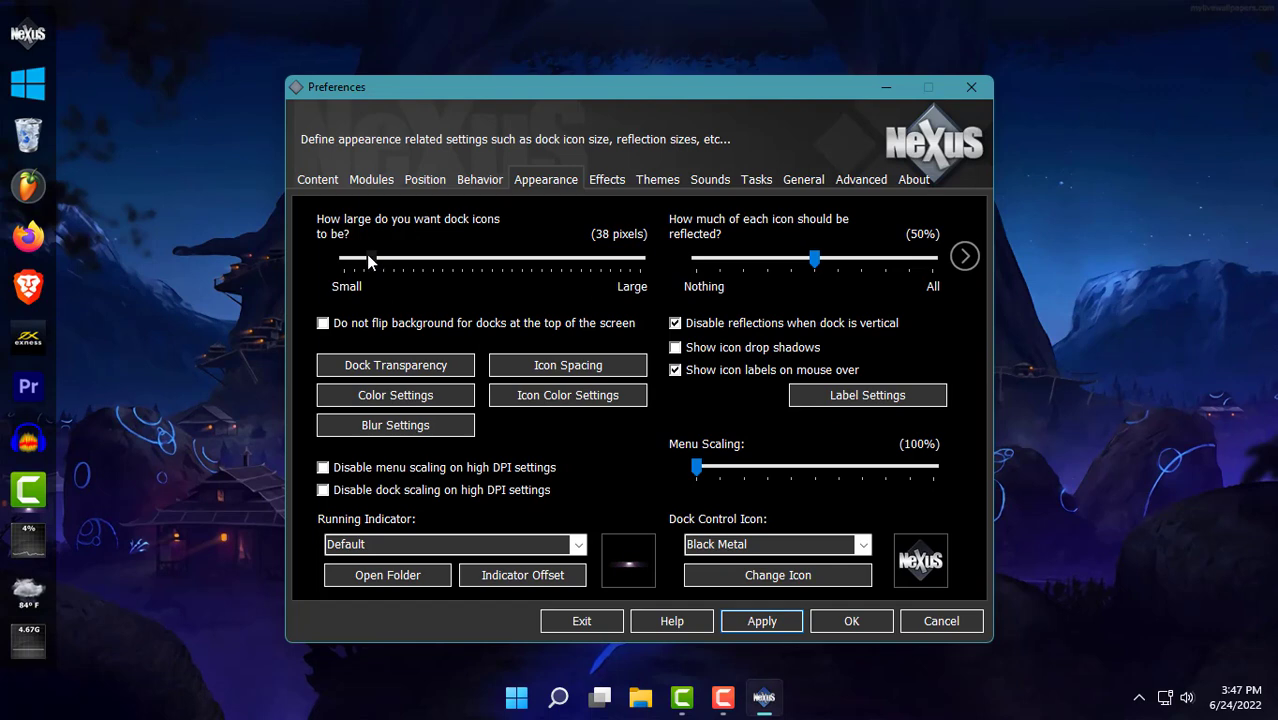
Reduce the dock icon size to 27 pixels in the Nexus appearance preferences and apply it.
drag(366, 256, 365, 258)
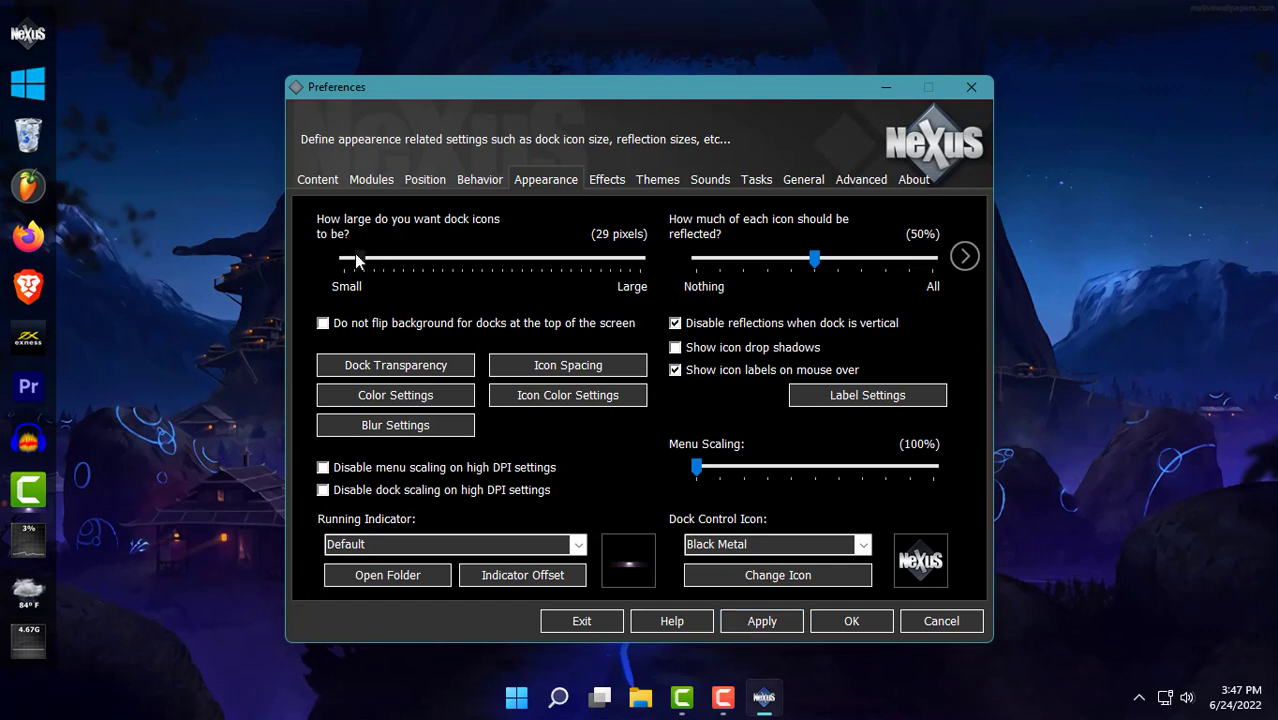
click(772, 621)
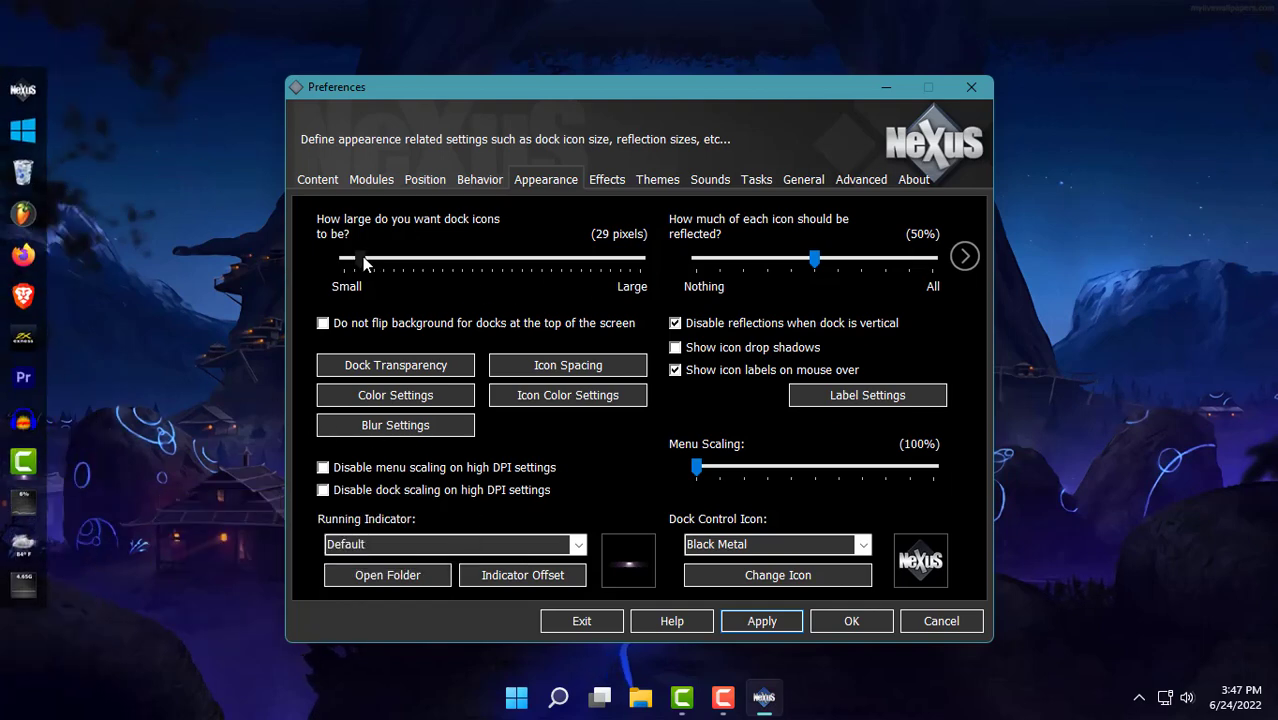
drag(362, 256, 357, 258)
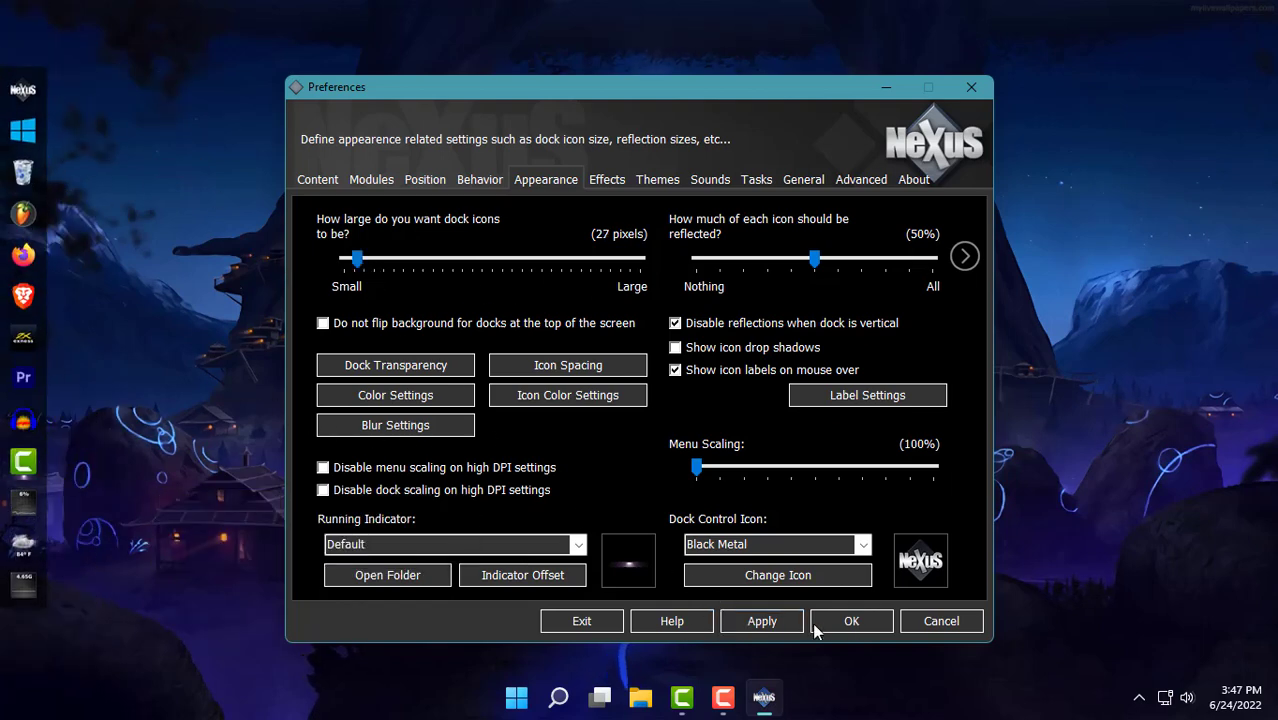
click(770, 622)
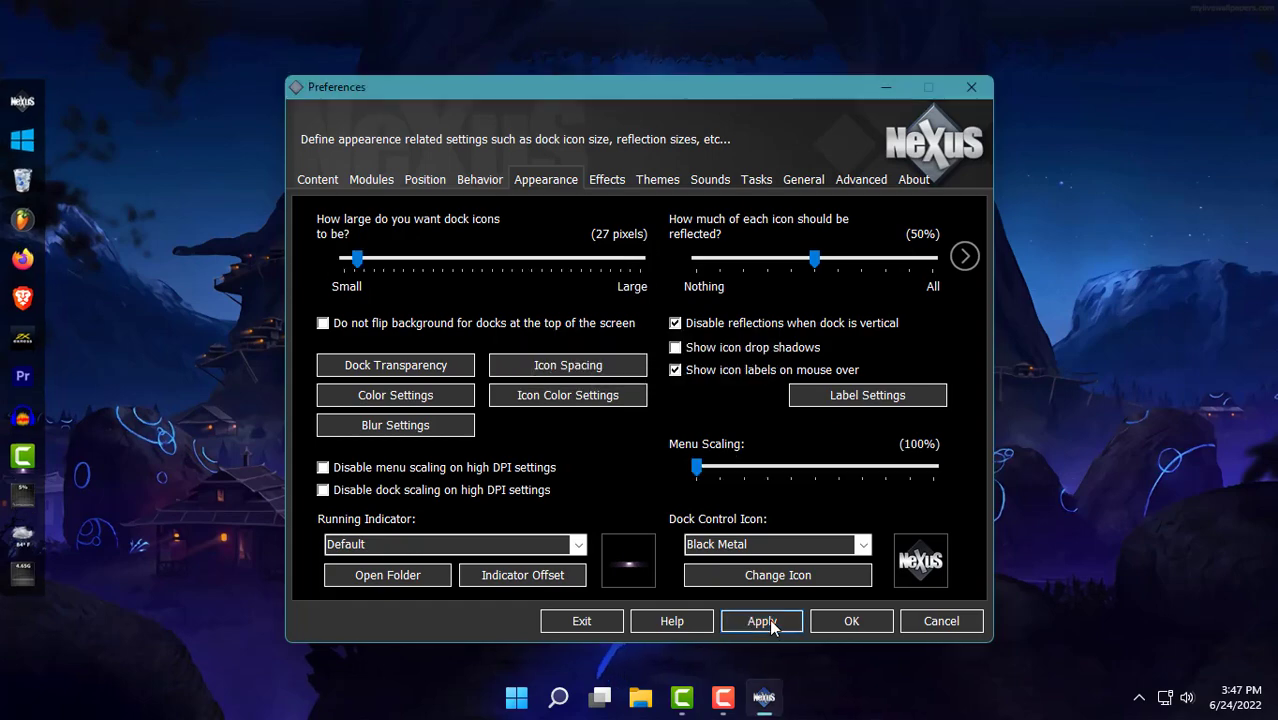
In the effects preferences, set the magnification size of the Magnify mouseover effect to 60 pixels.
click(606, 180)
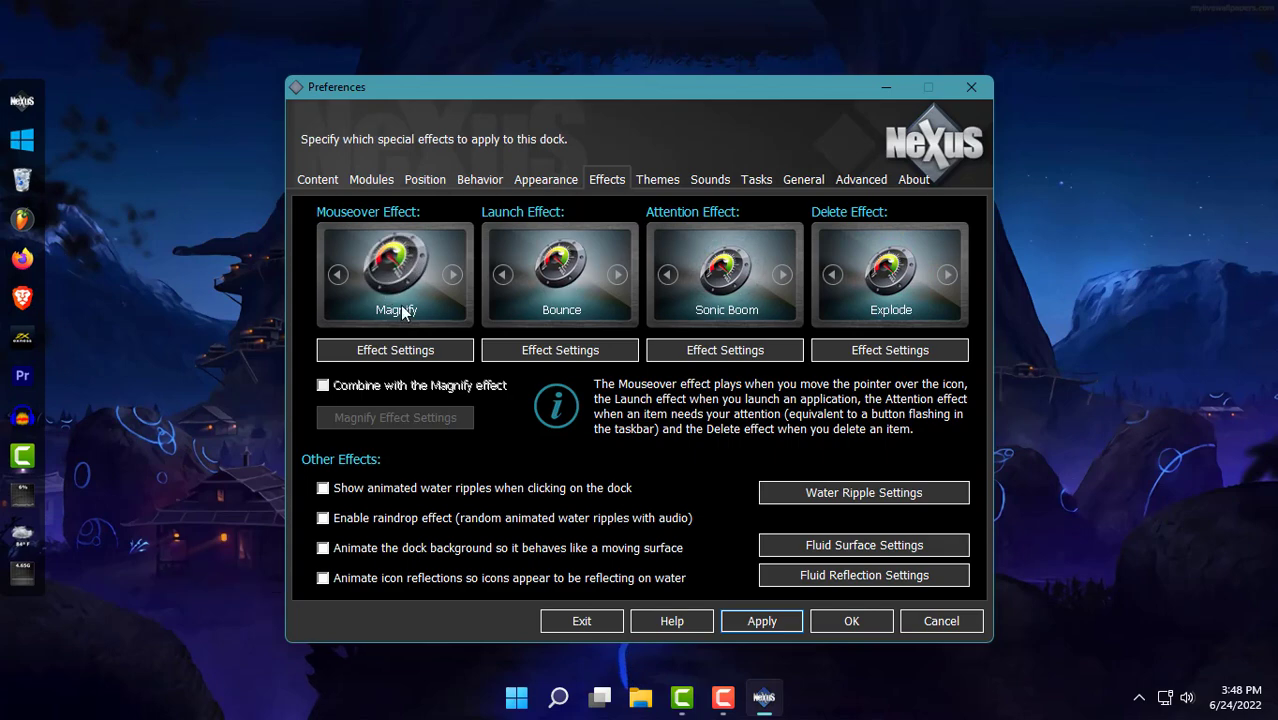
click(404, 314)
click(418, 607)
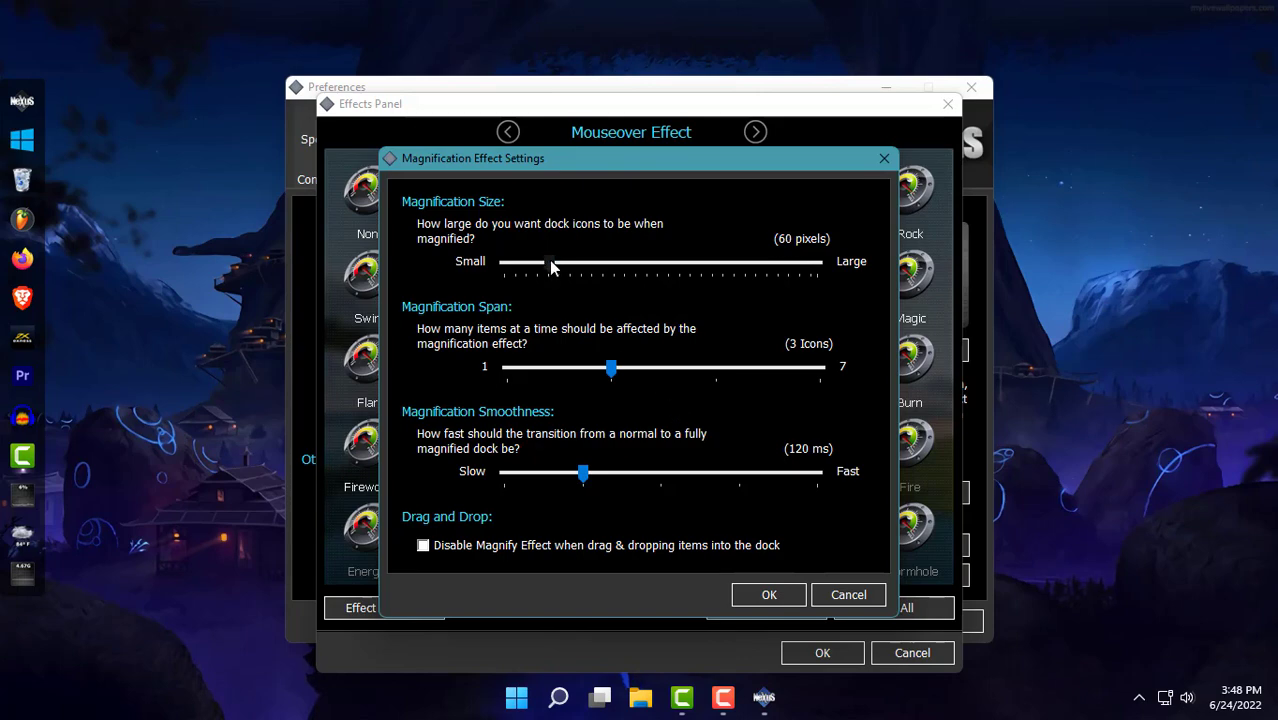
click(772, 600)
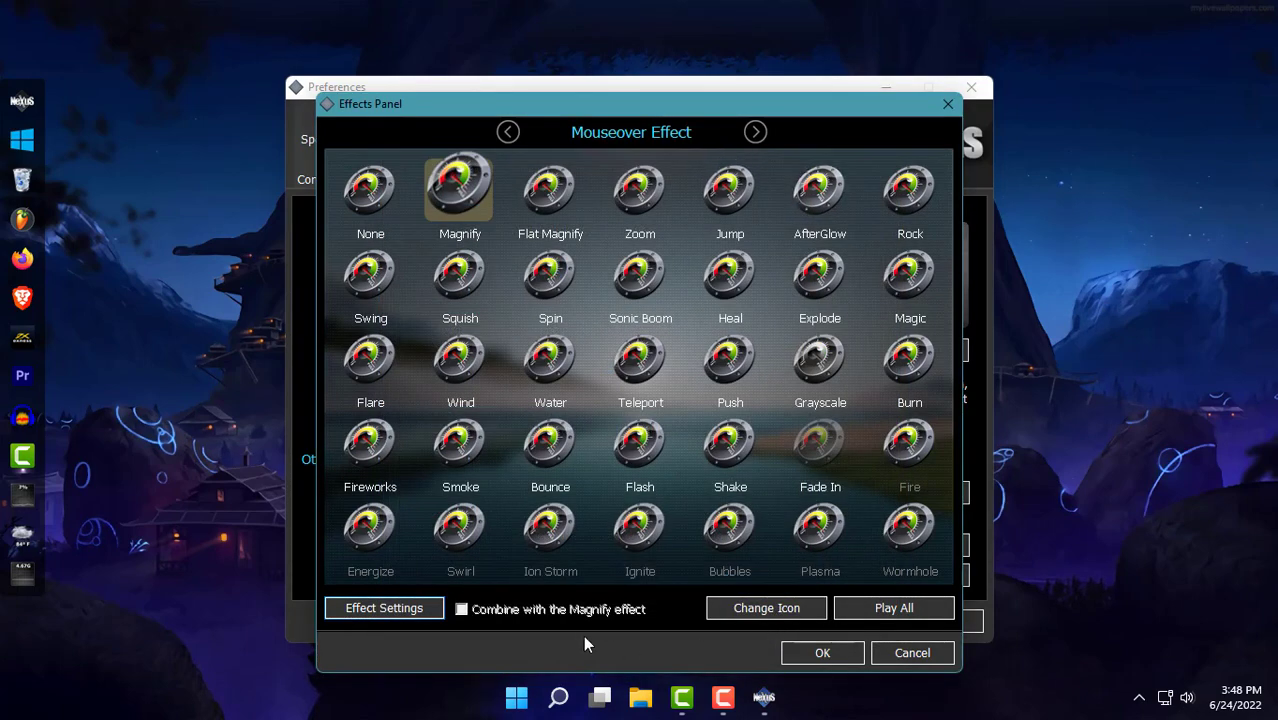
click(806, 655)
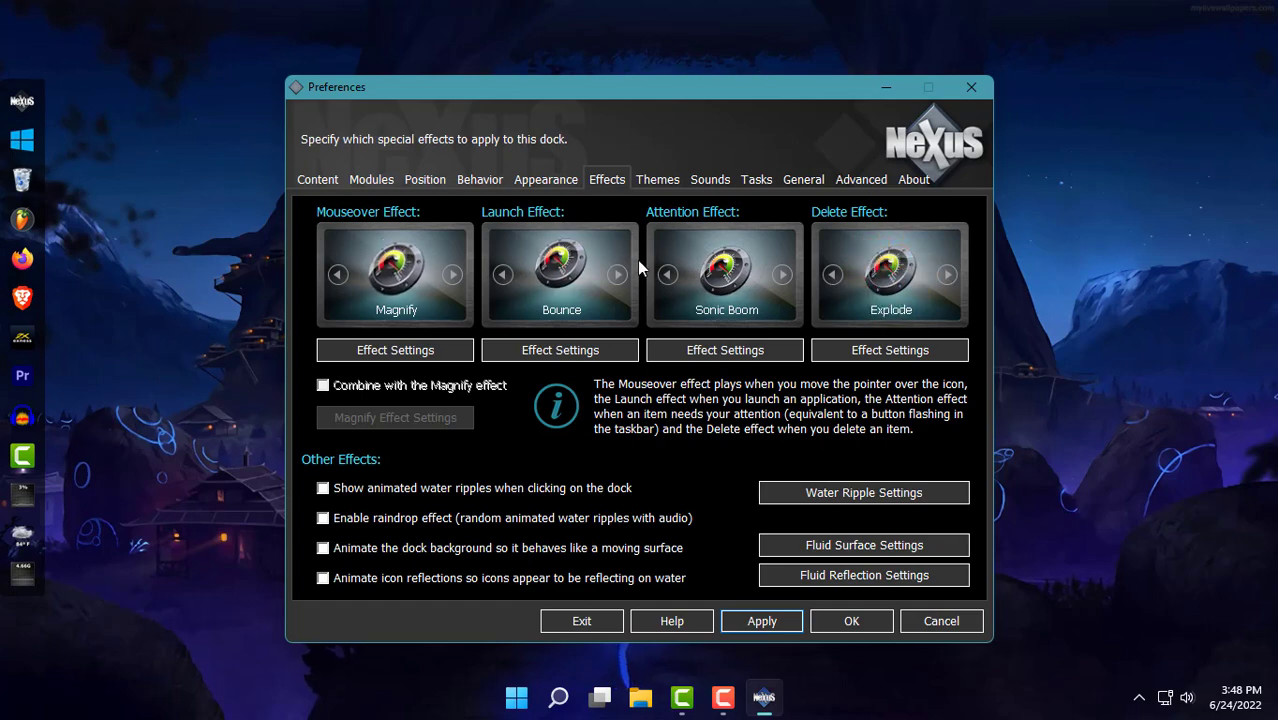
In the position preferences, offset the dock from the screen edge by 17 pixels and apply the change.
click(541, 182)
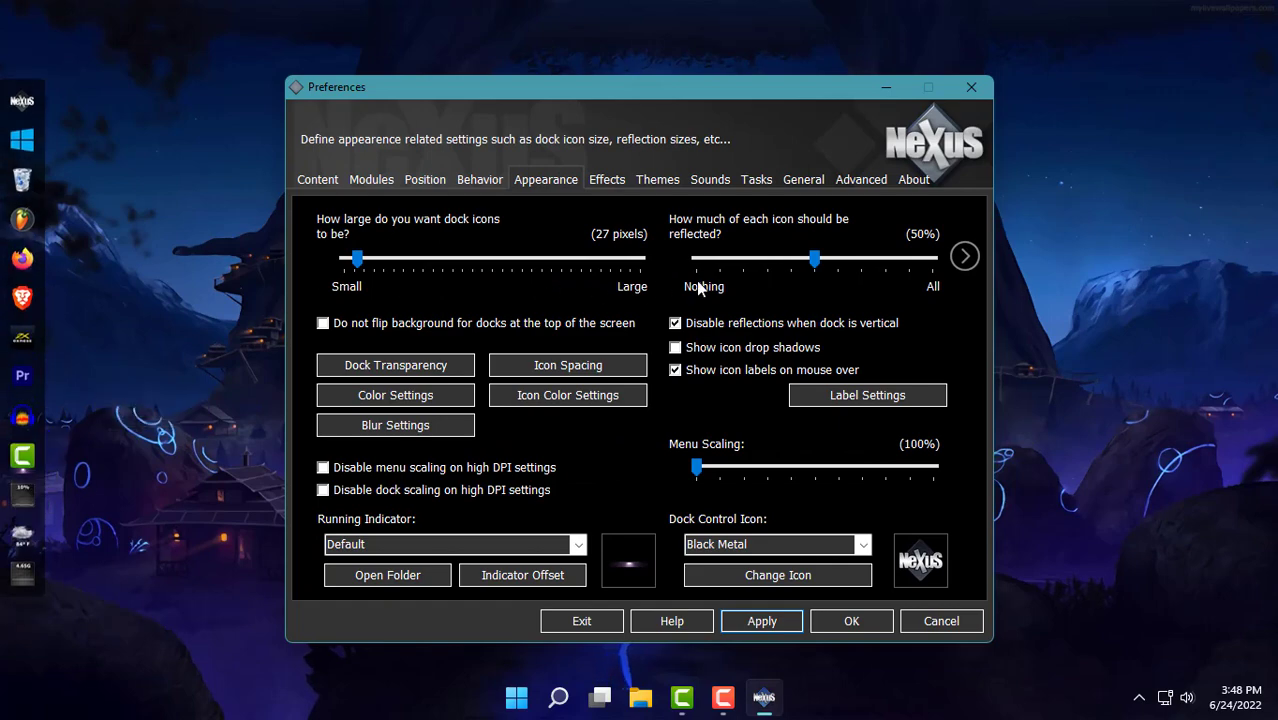
click(466, 182)
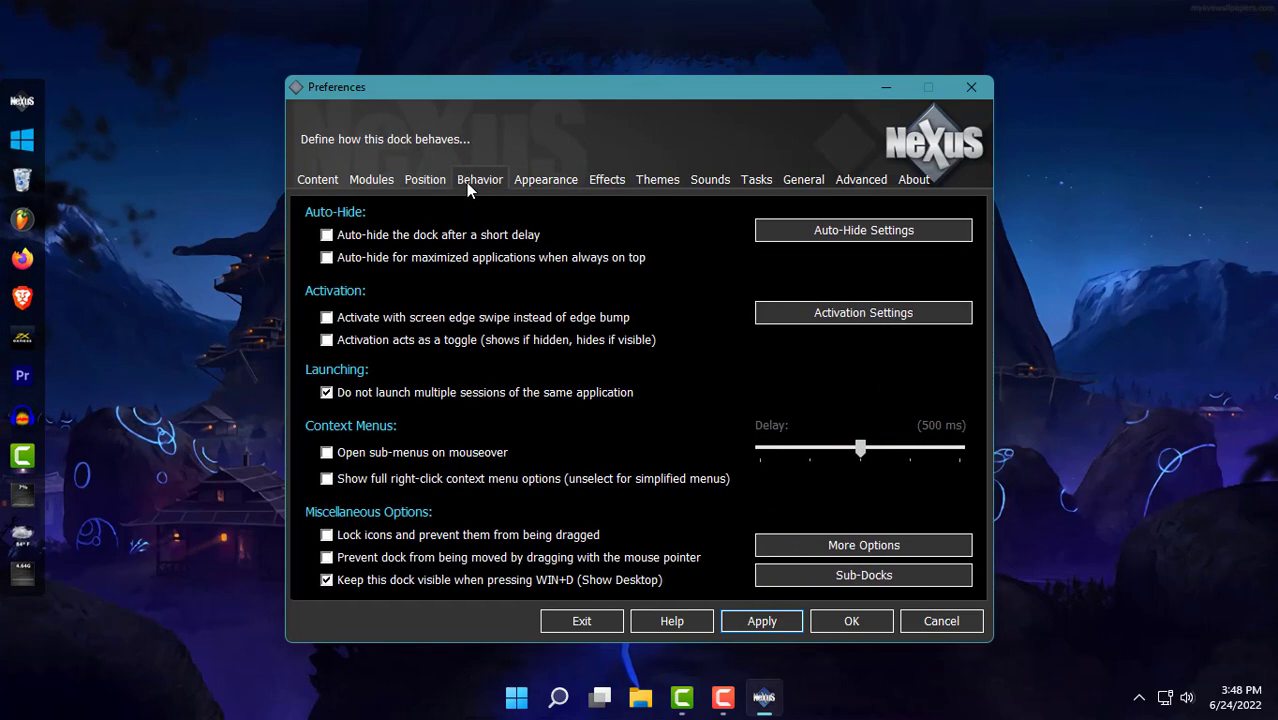
click(545, 186)
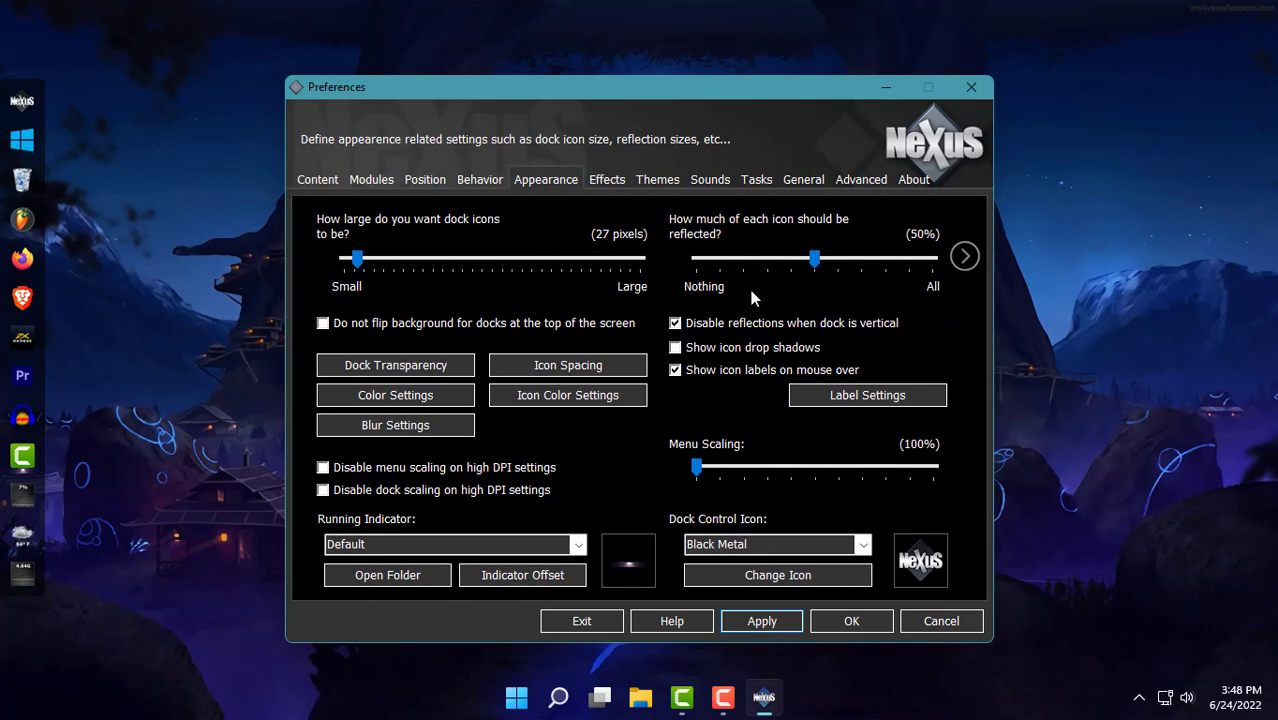
click(375, 181)
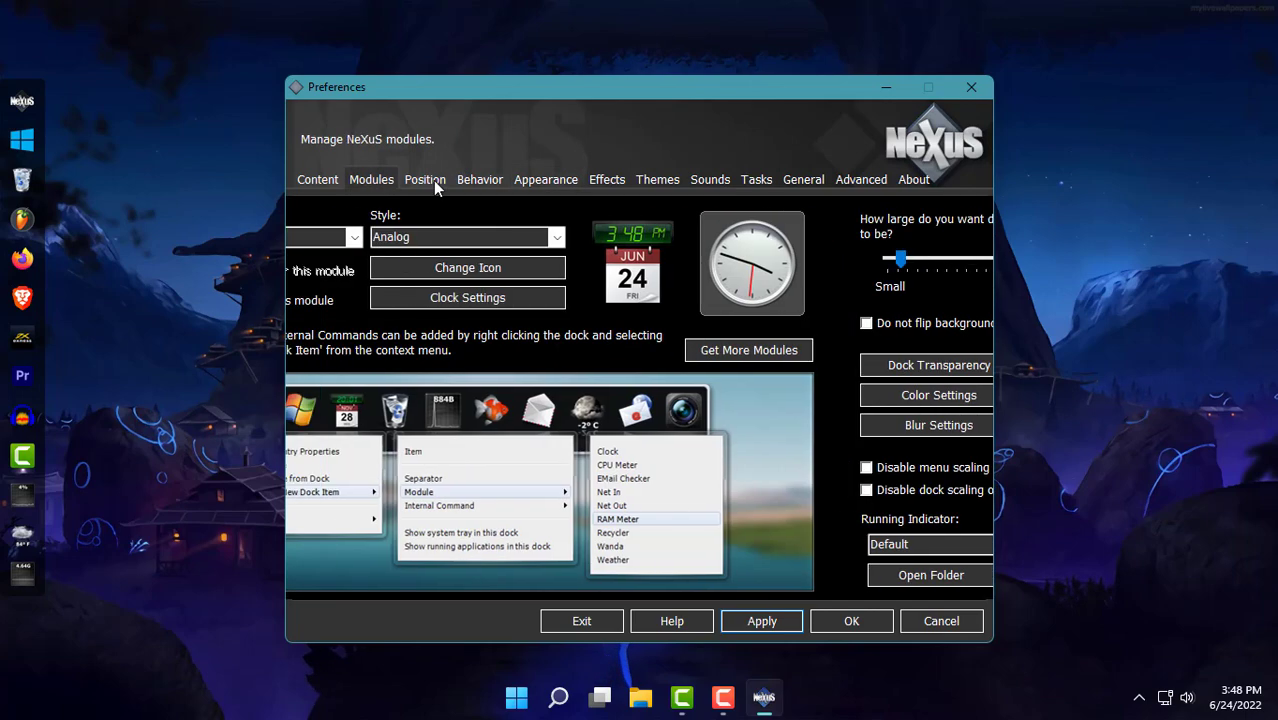
click(437, 180)
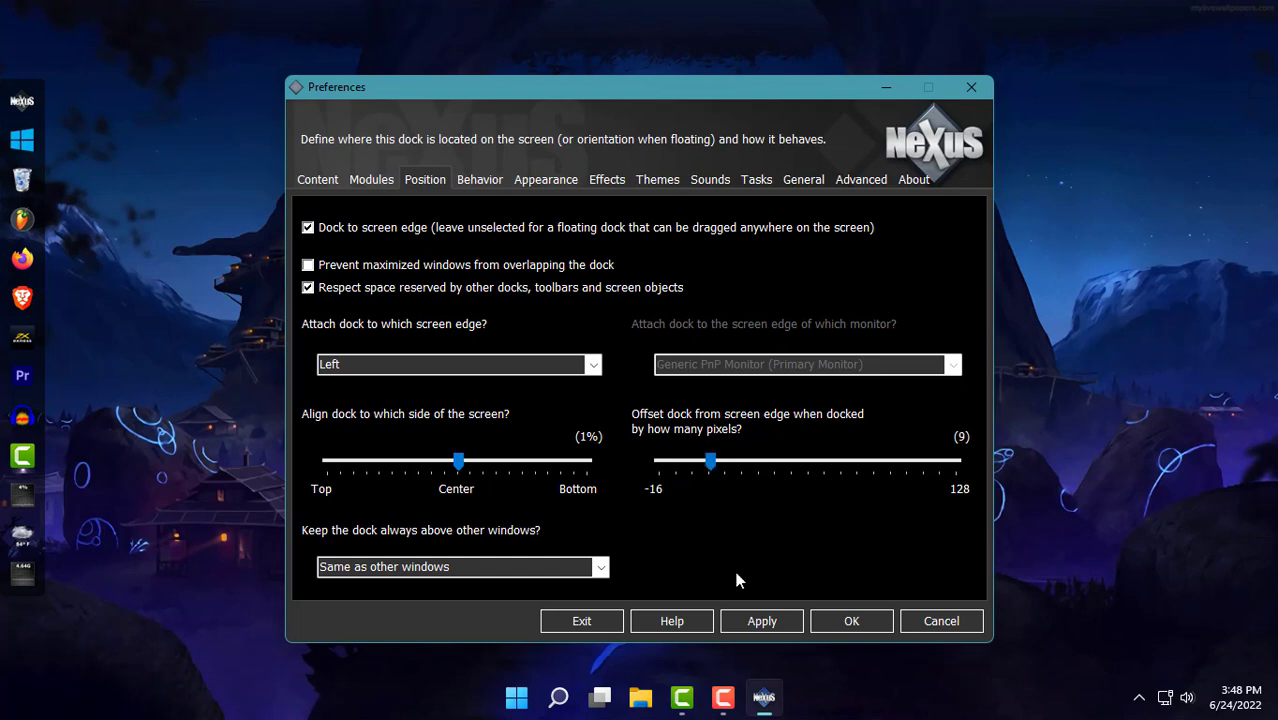
click(744, 625)
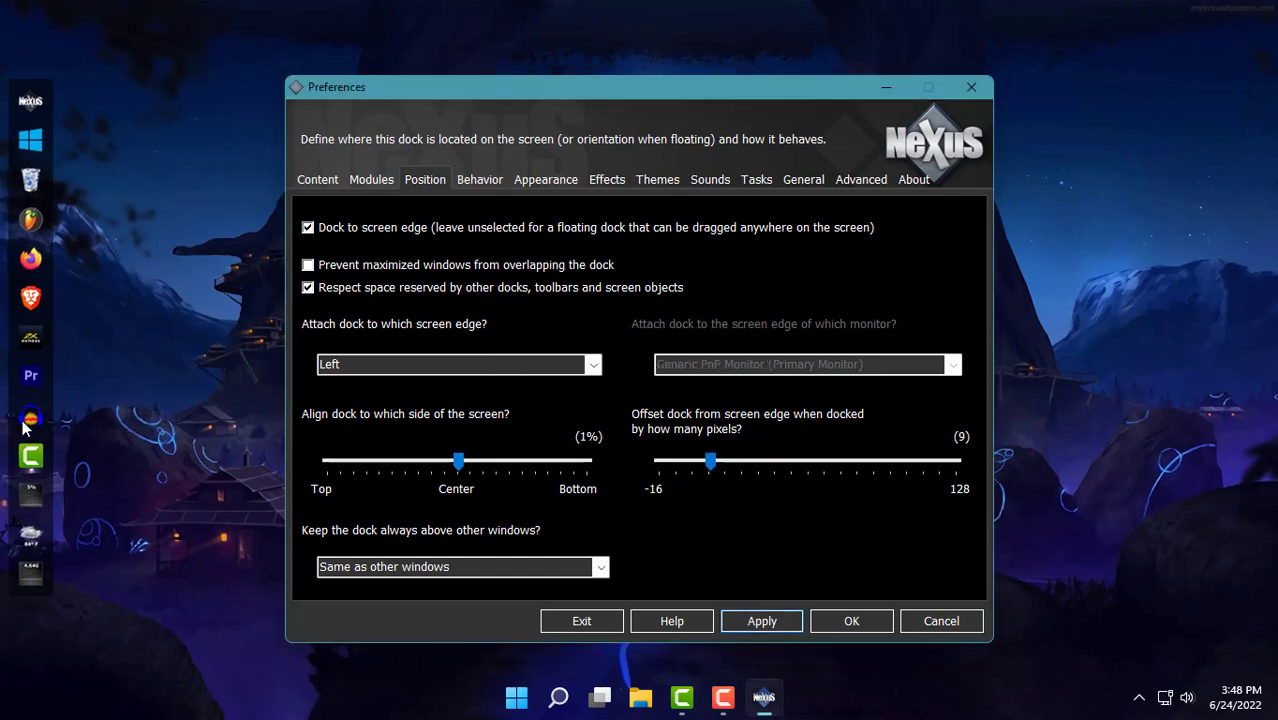
drag(712, 462, 716, 462)
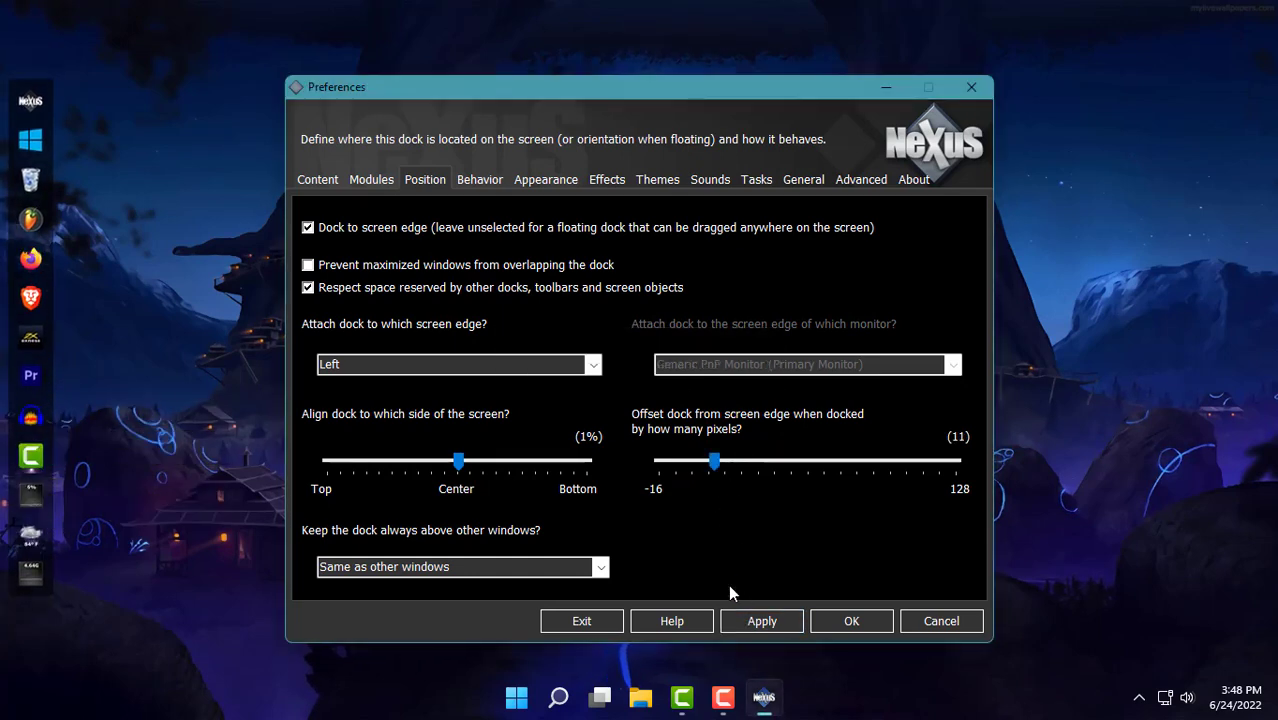
click(769, 627)
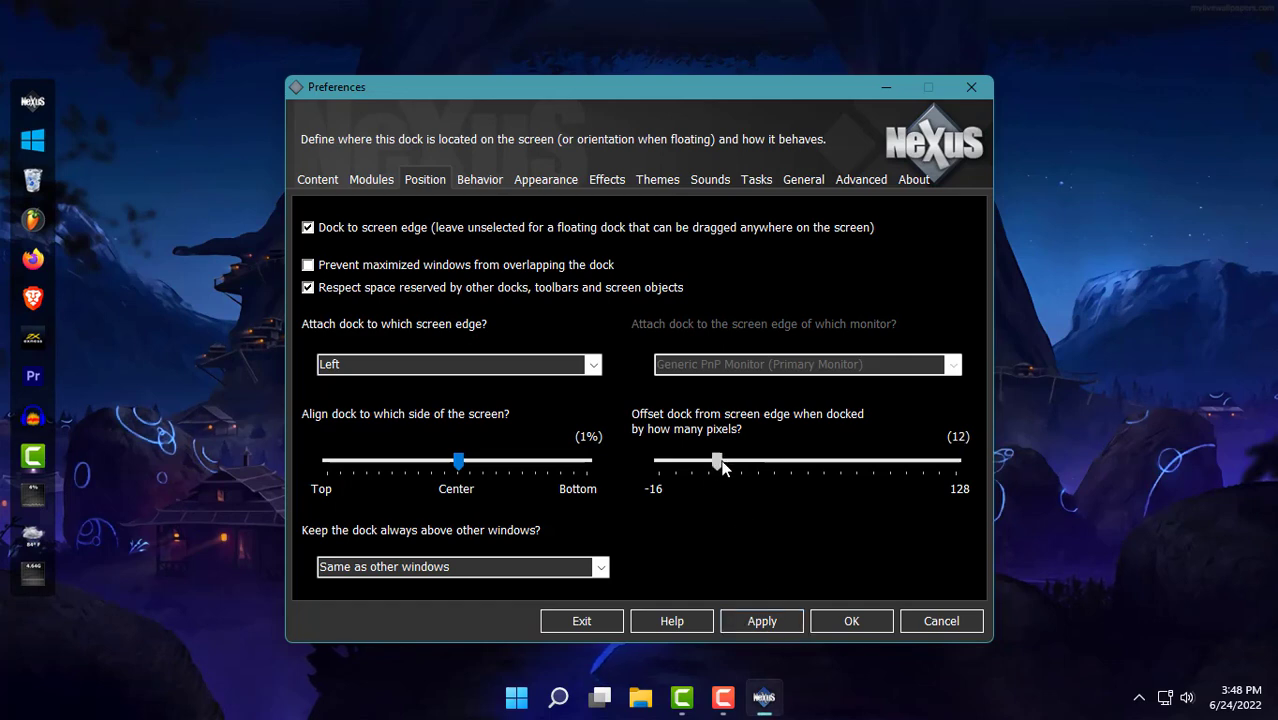
click(759, 627)
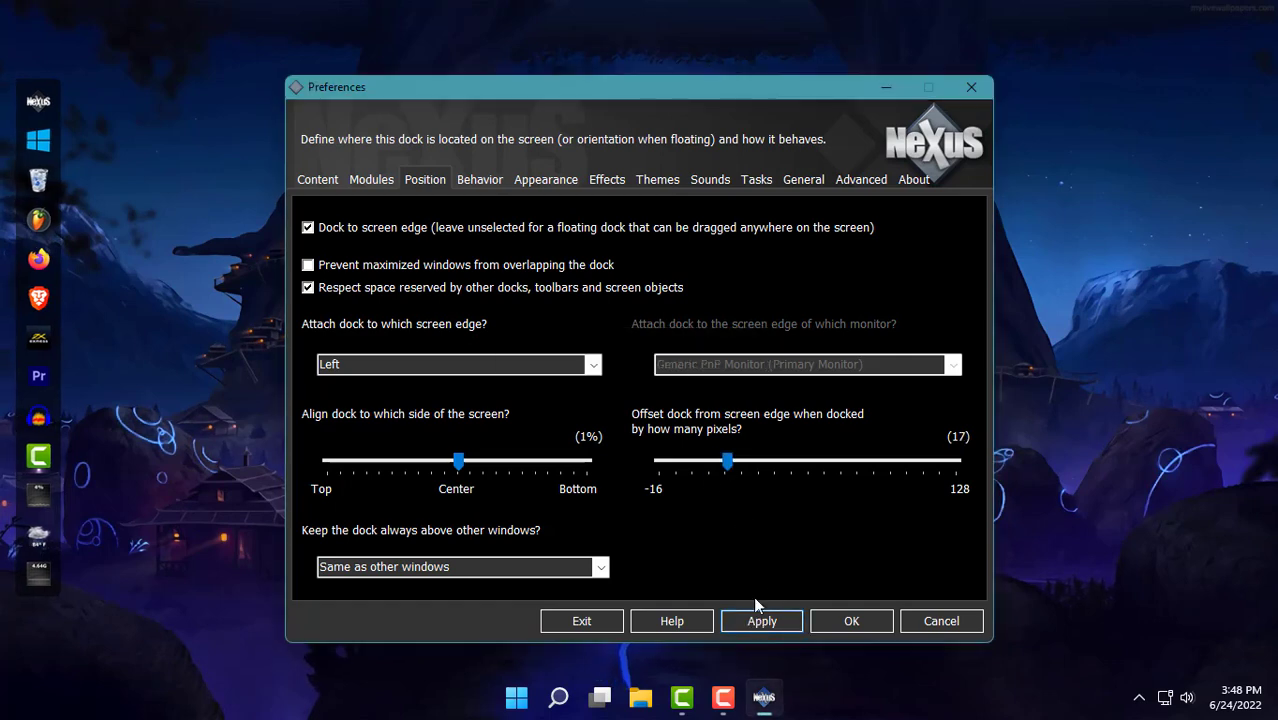
In the appearance preferences, set the dock background transparency to 98% and apply it.
click(471, 181)
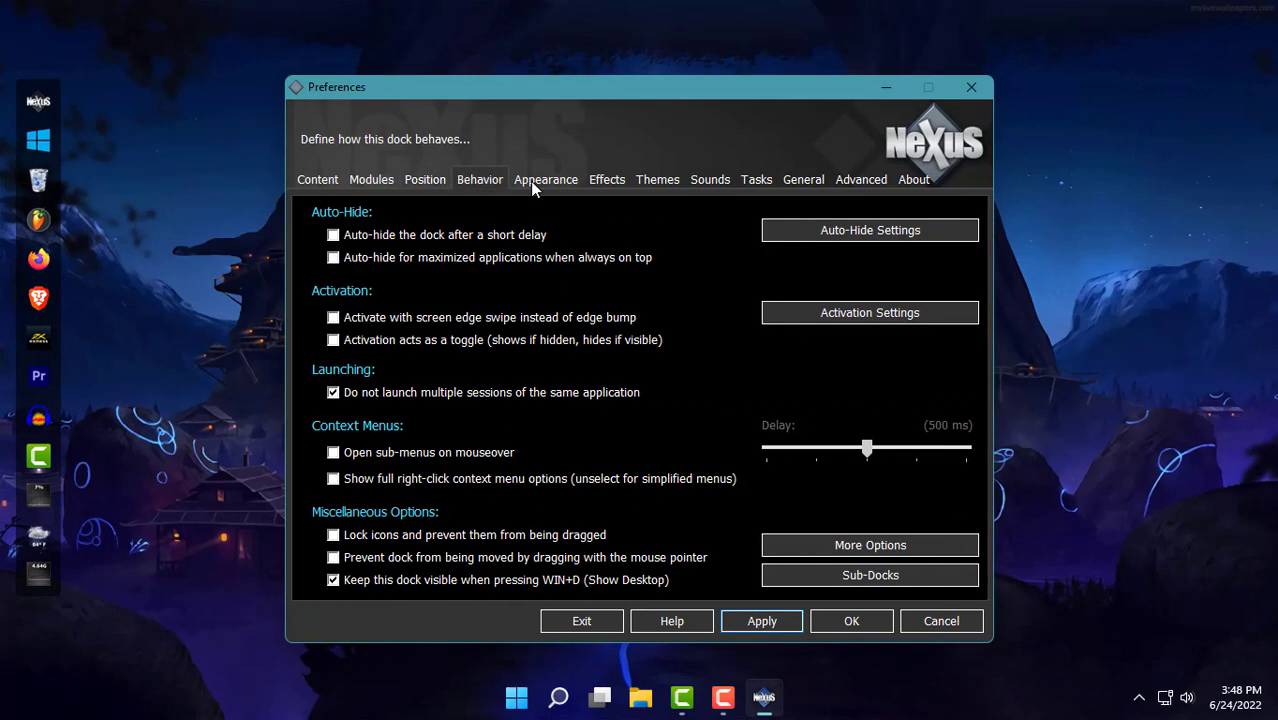
click(530, 181)
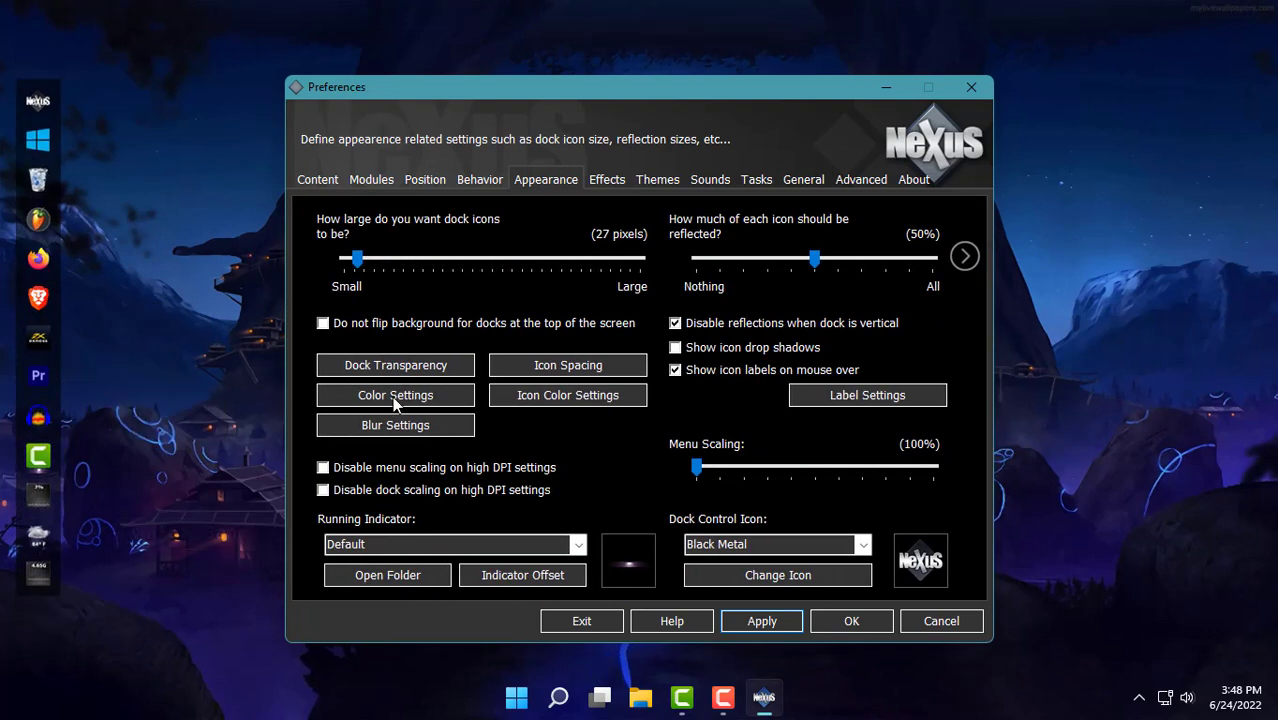
click(399, 368)
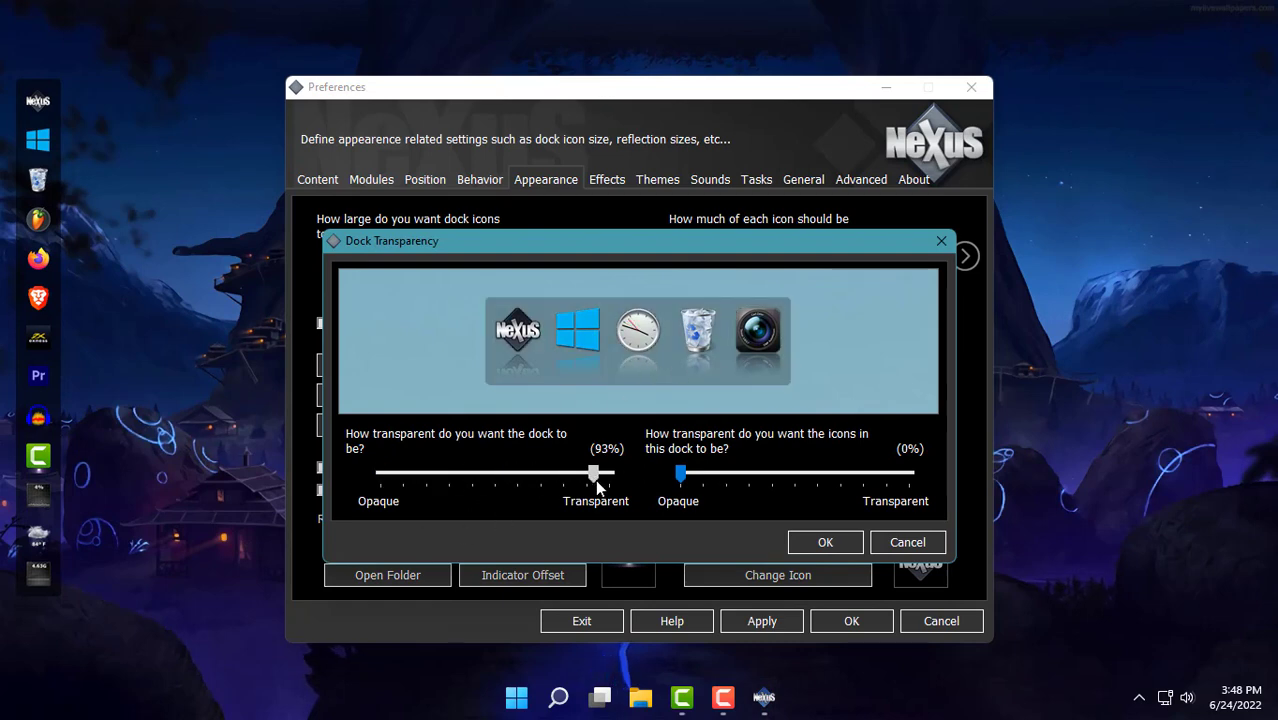
drag(595, 479, 606, 479)
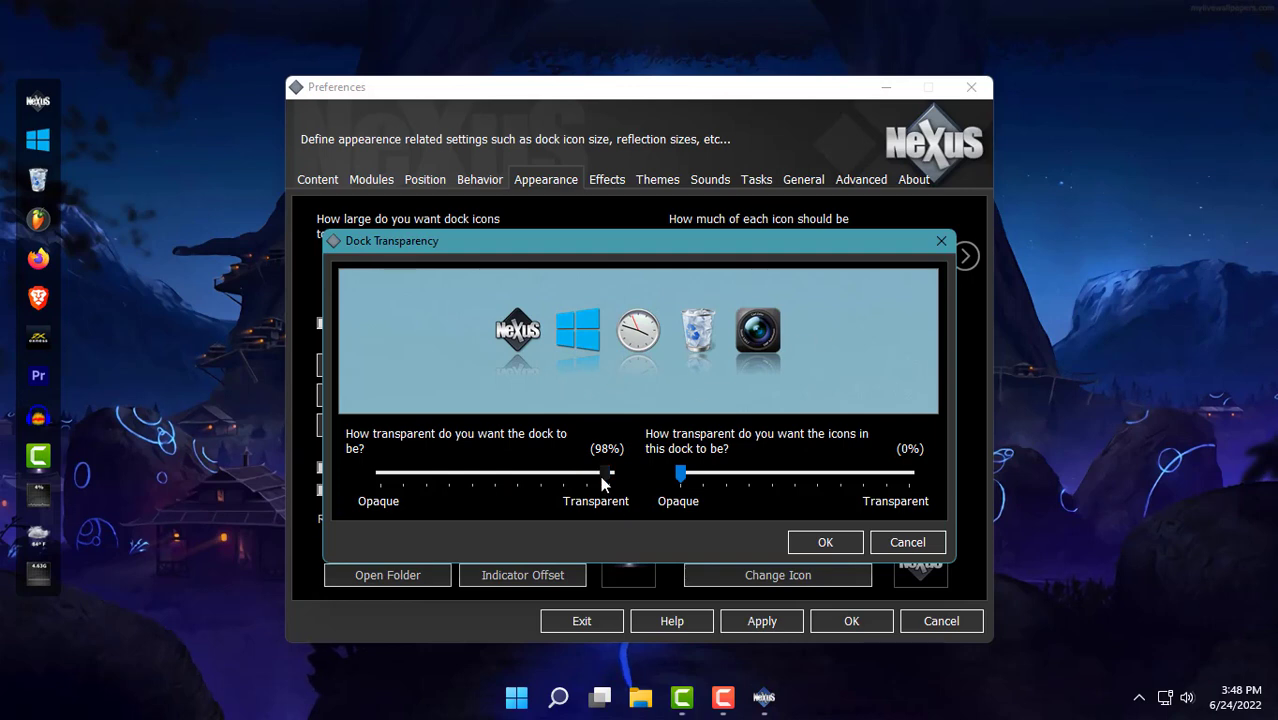
click(825, 542)
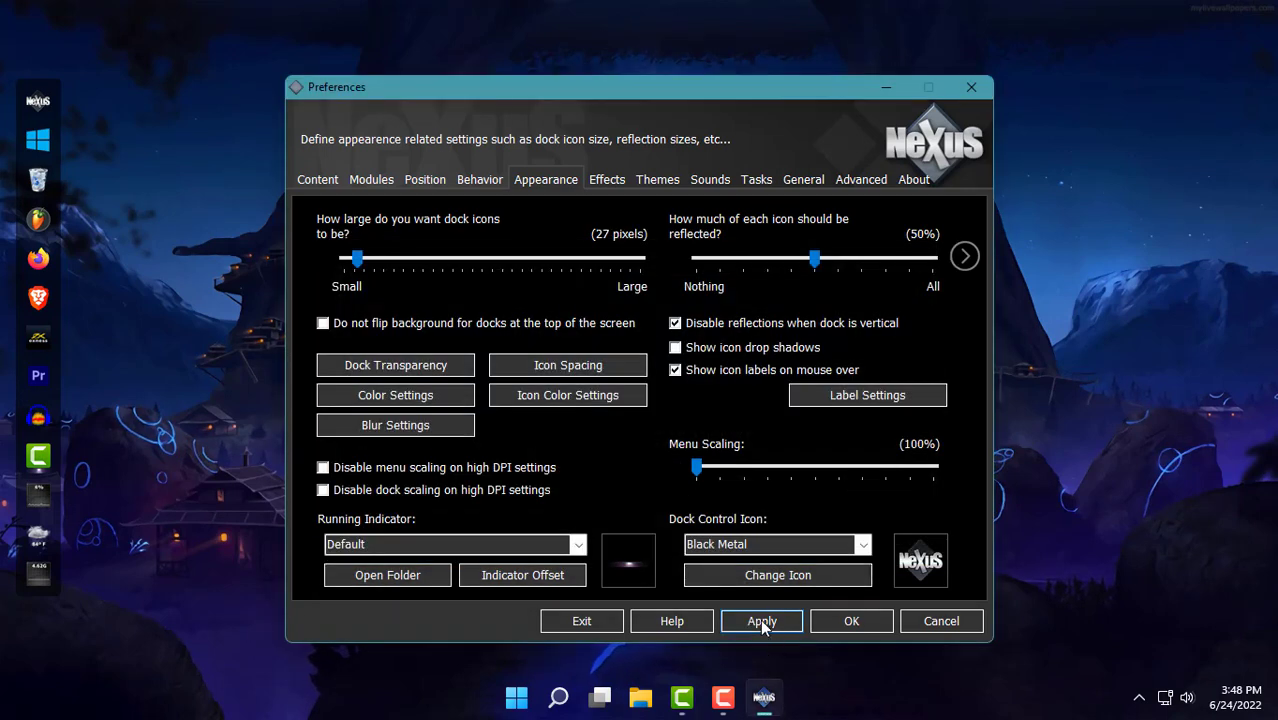
click(760, 619)
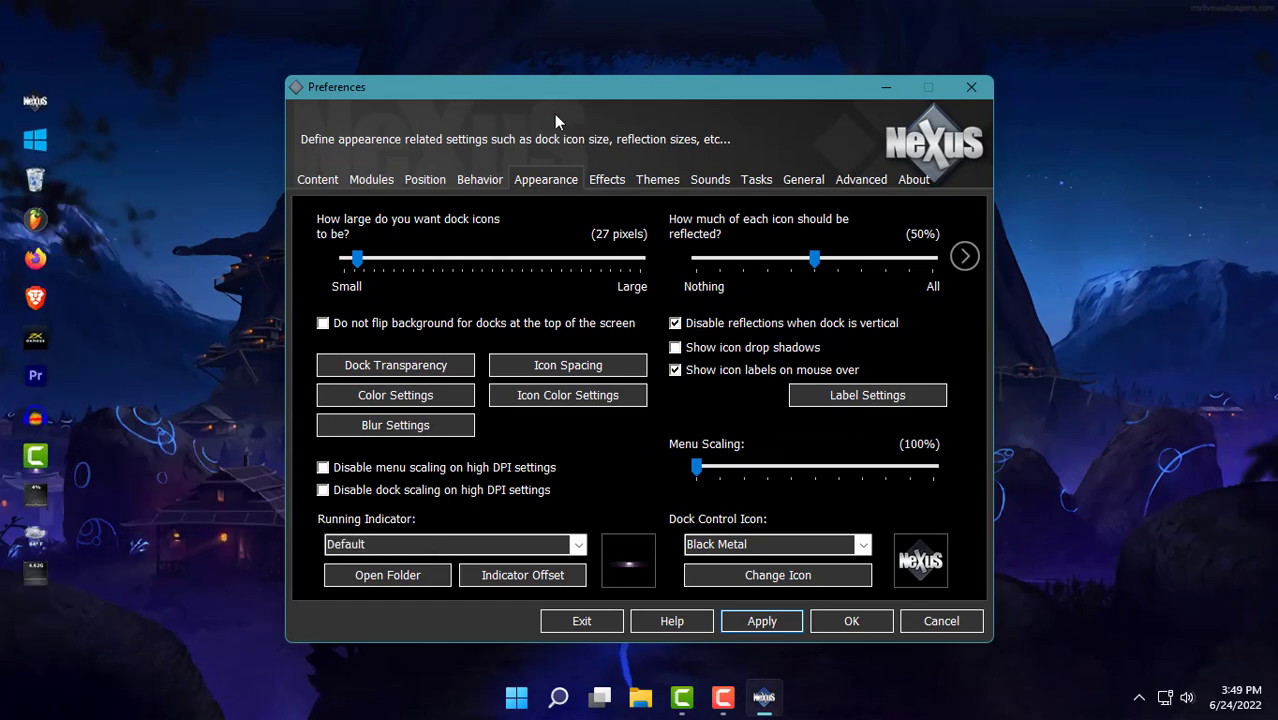
Set the dock icon size to 24 pixels in the appearance preferences, apply it and close the Nexus preferences.
click(620, 179)
click(655, 180)
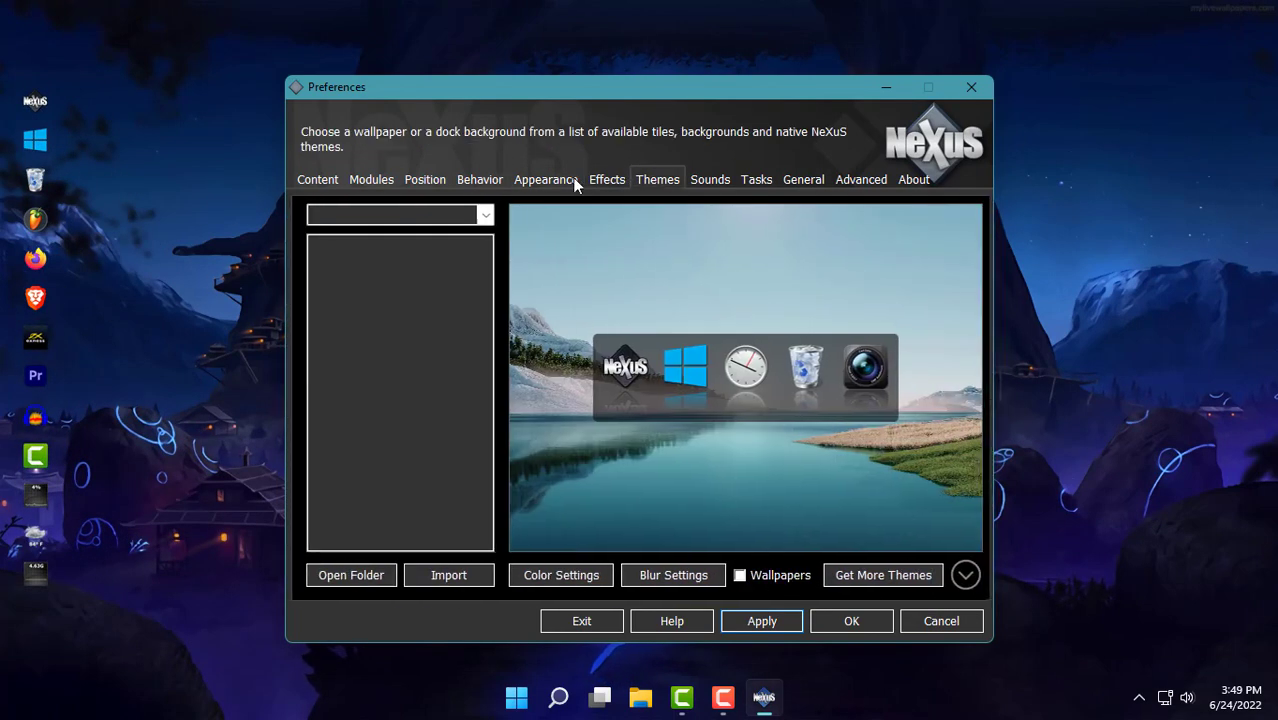
click(574, 180)
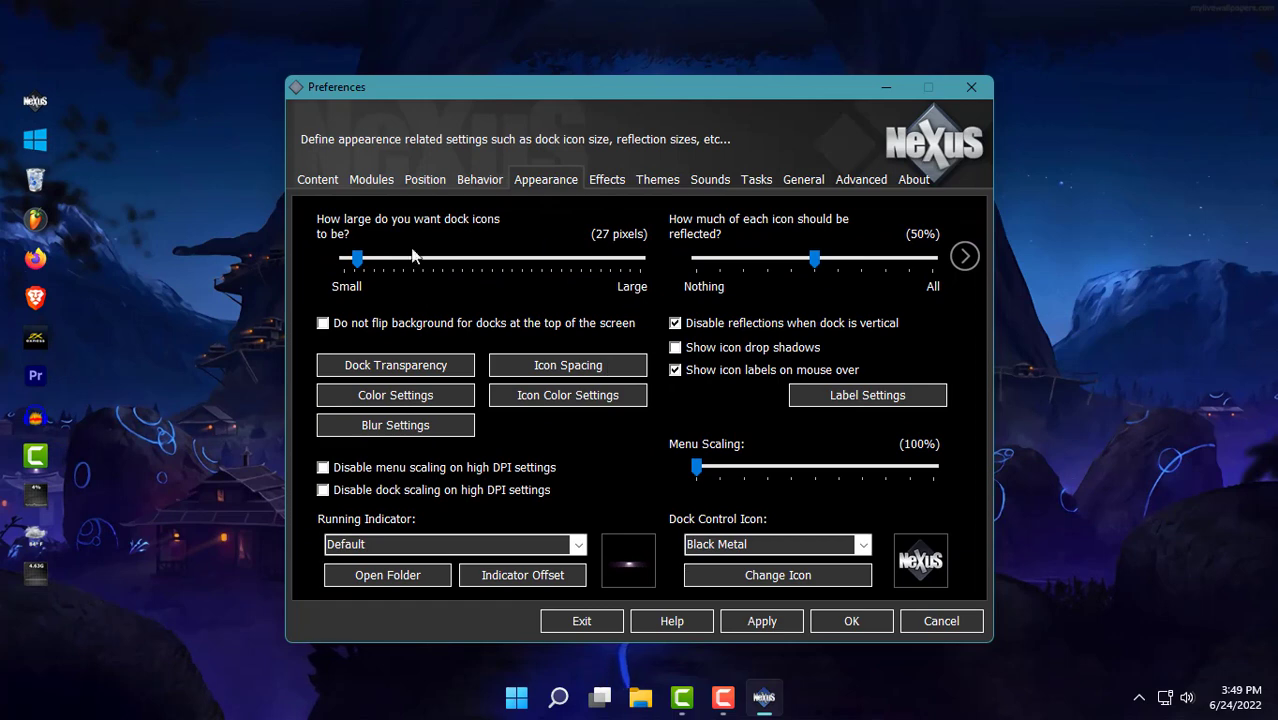
click(751, 629)
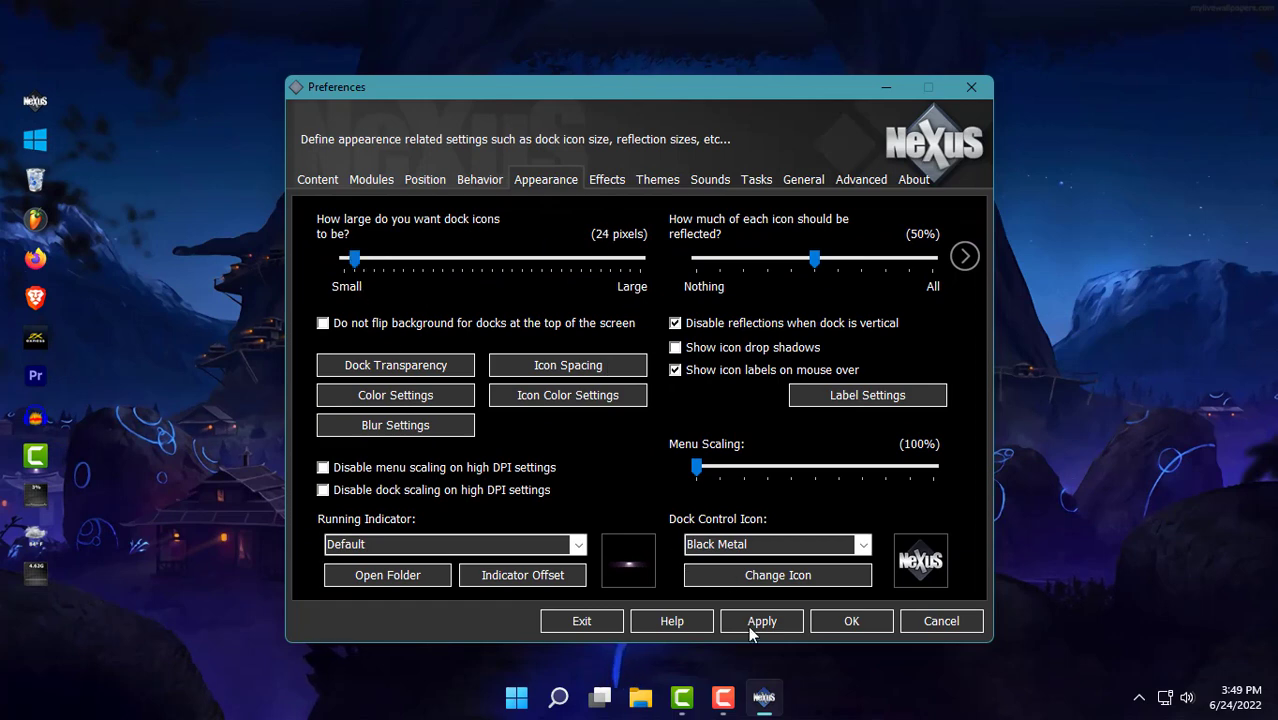
click(972, 87)
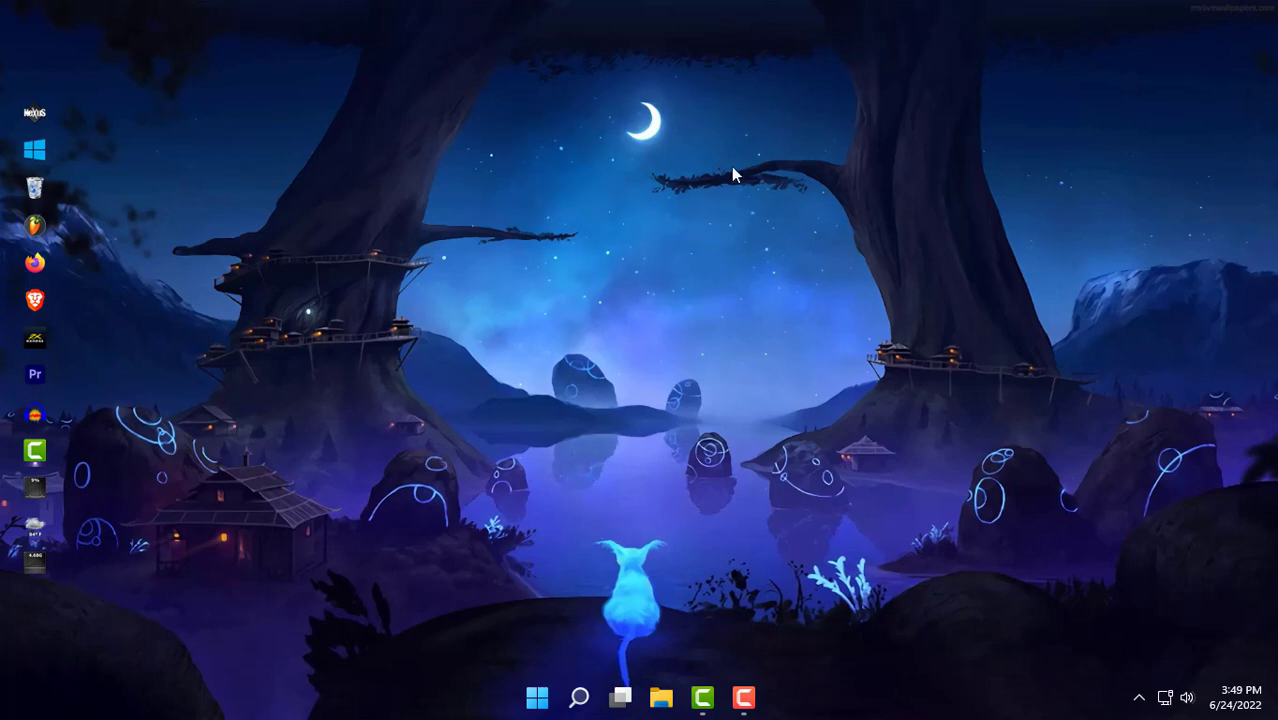
Refresh the desktop.
right_click(842, 171)
click(874, 244)
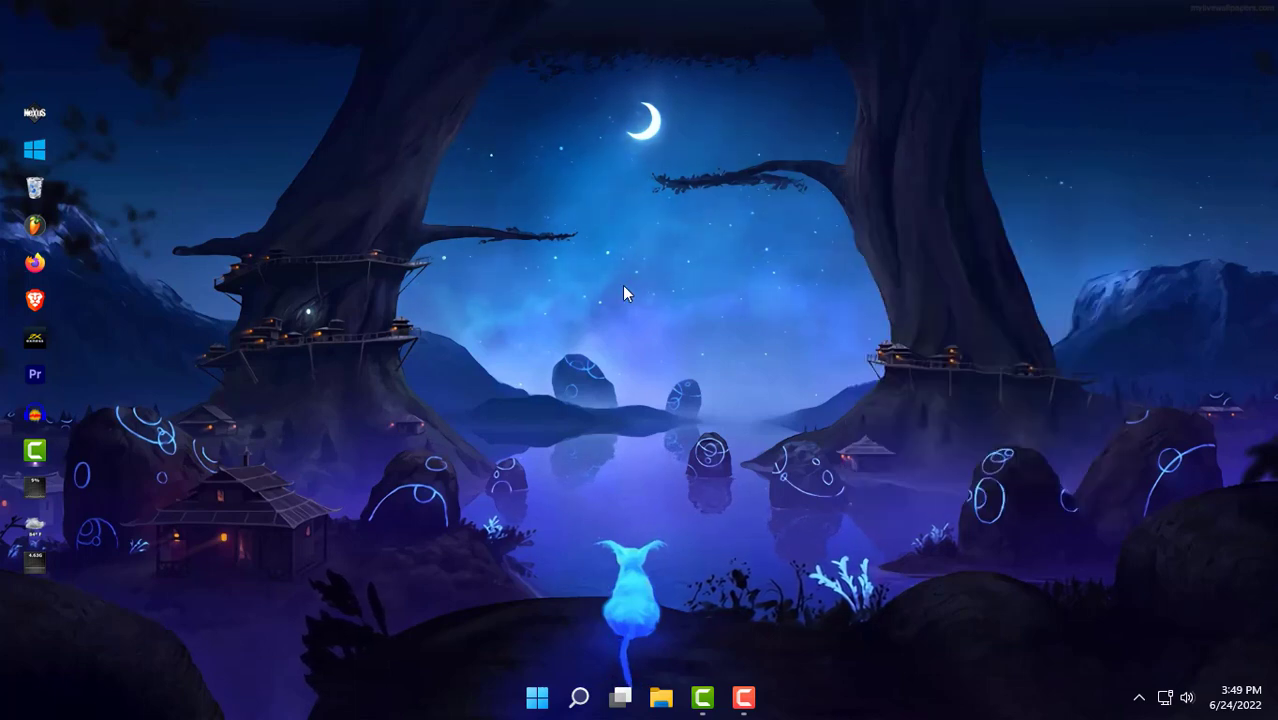